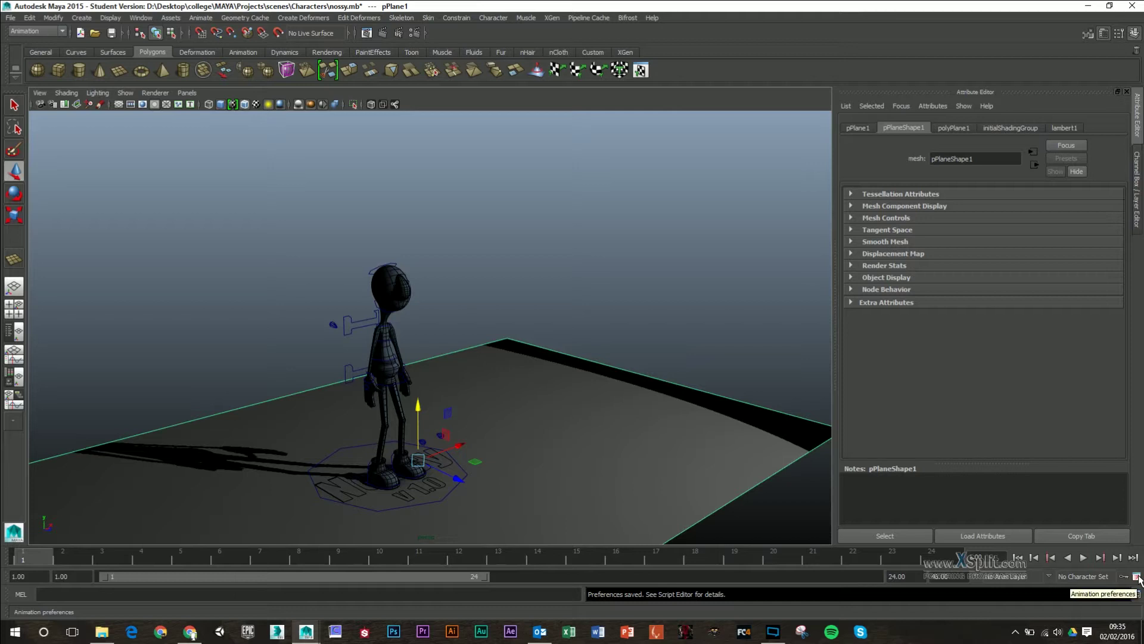
Step: Set the default in tangent to Linear and the default out tangent to Stepped in the animation preferences, and save them
click(1137, 577)
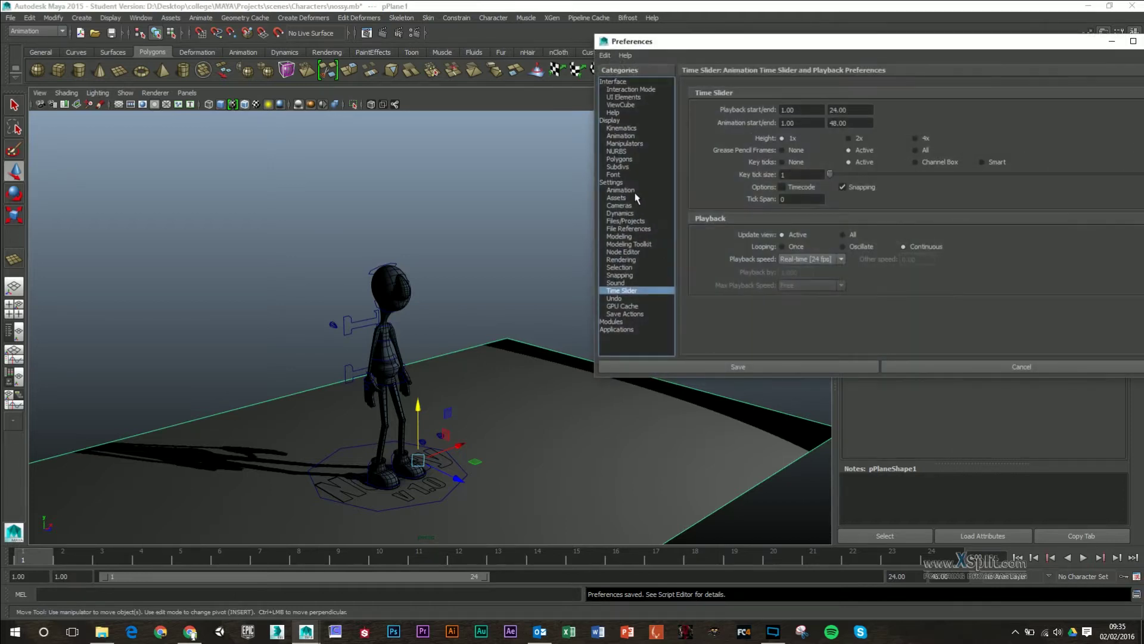
click(631, 190)
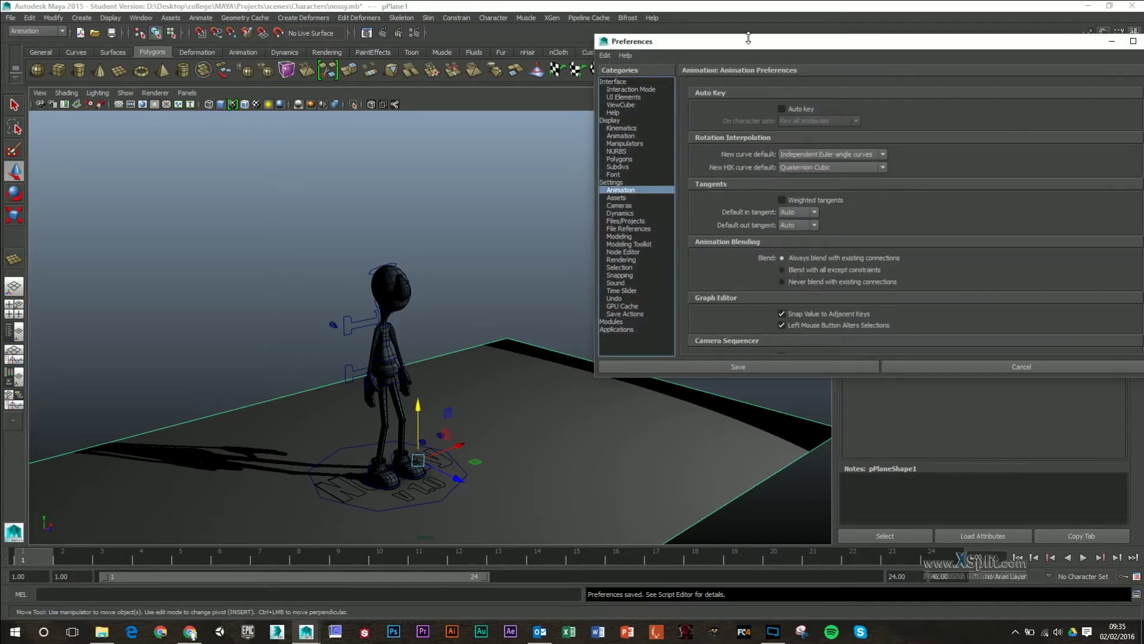
drag(748, 43, 608, 35)
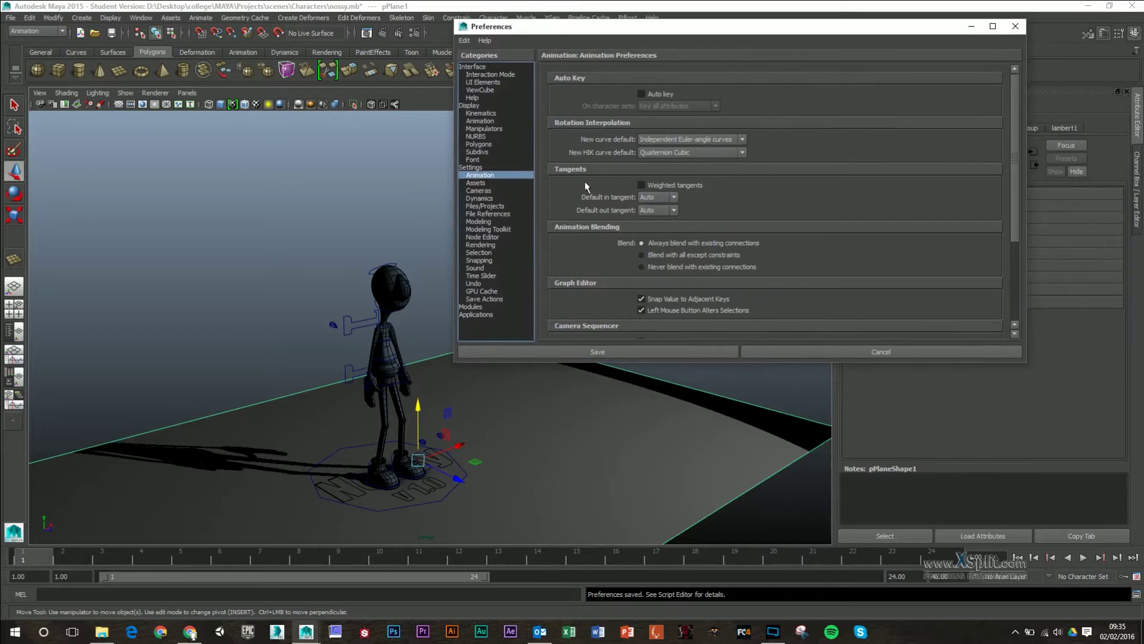
click(658, 197)
click(659, 216)
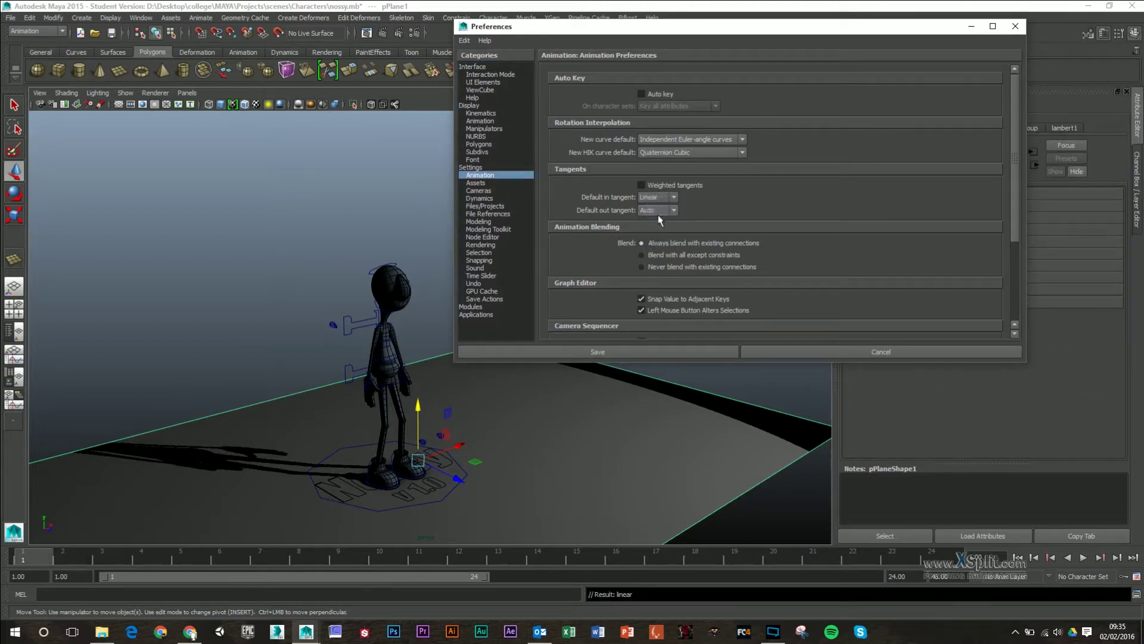
click(658, 211)
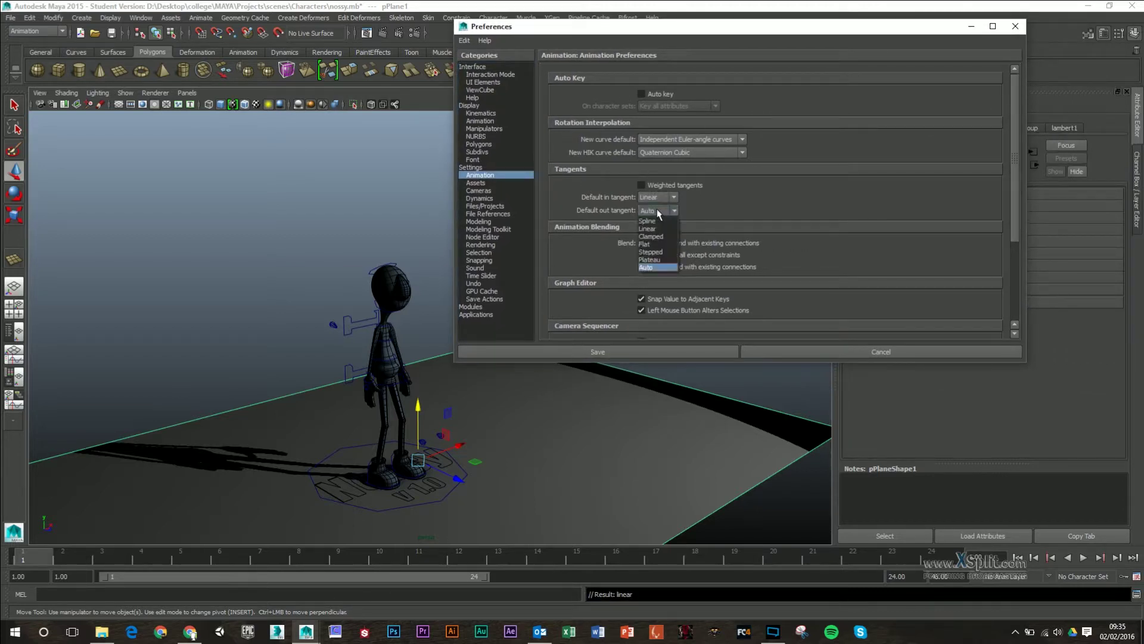
click(656, 252)
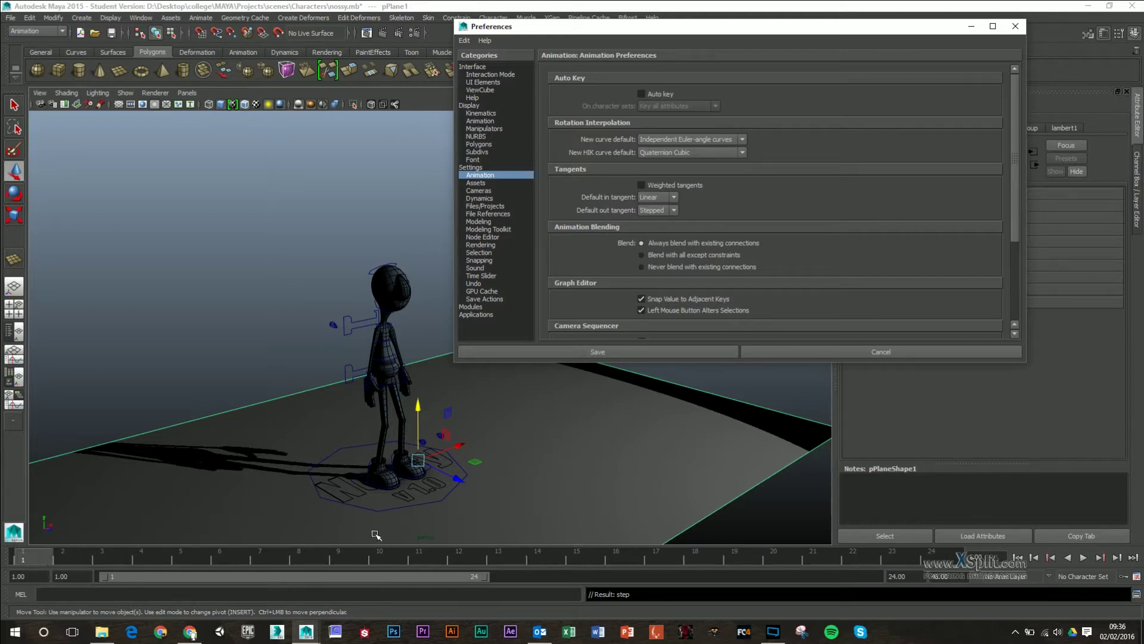
click(639, 352)
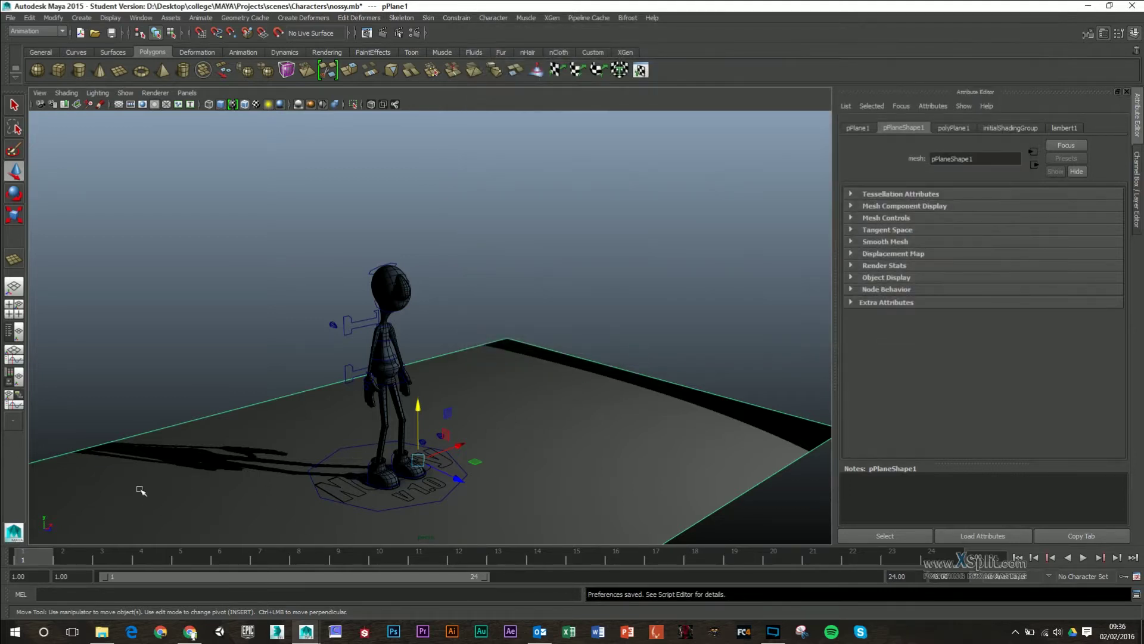
Step: Try the stepped tangents by keying the ground plane at frame 1, raising it about 12.48 units at frame 7, and scrubbing
key(s)
click(267, 565)
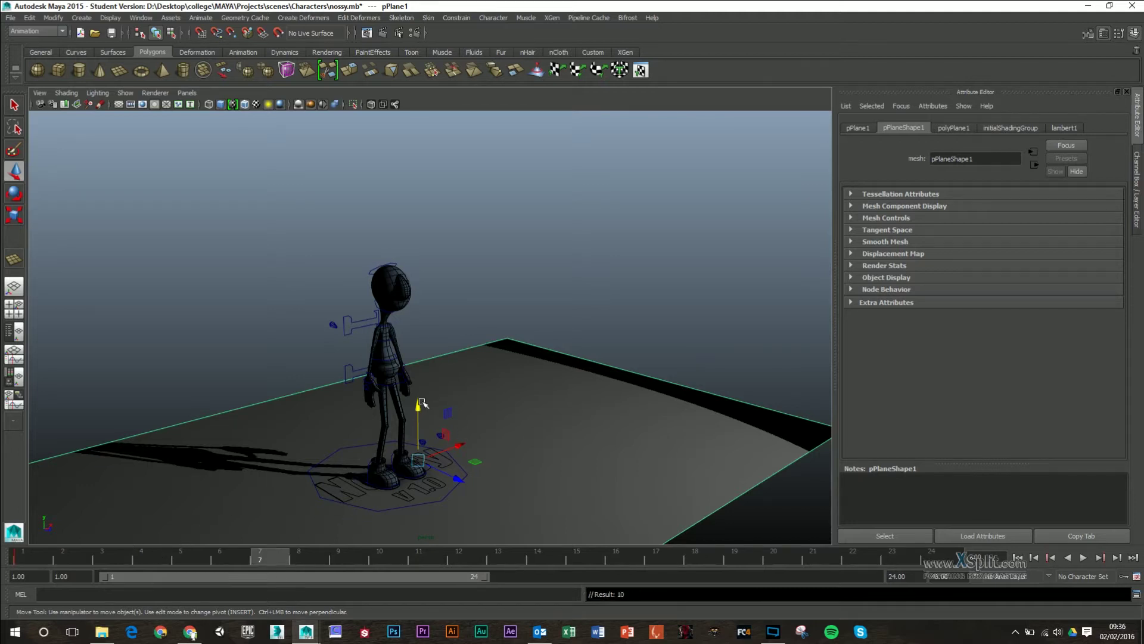
drag(259, 556, 36, 552)
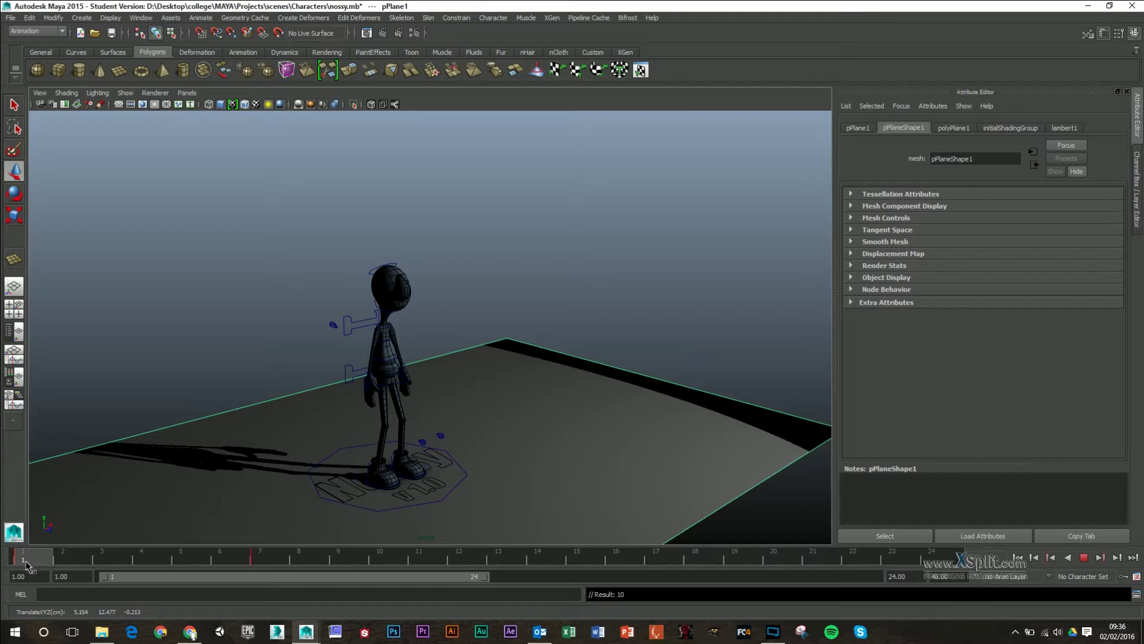
drag(27, 565, 277, 560)
mouse_move(62, 563)
mouse_down()
mouse_move(220, 562)
mouse_move(102, 562)
mouse_move(178, 571)
mouse_up()
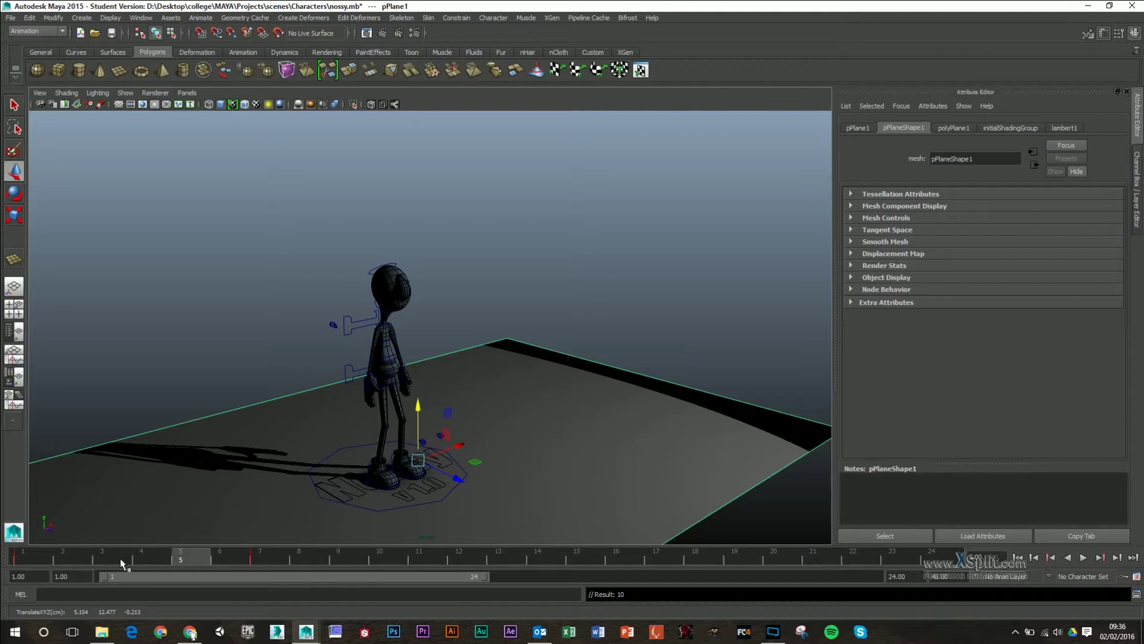
click(273, 557)
right_click(274, 556)
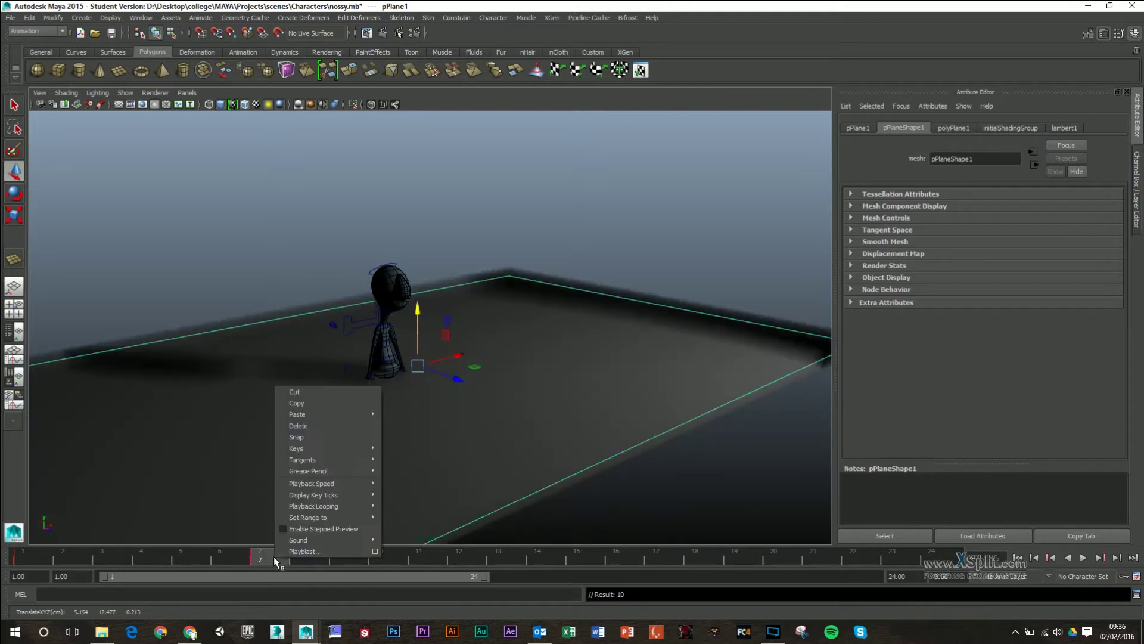
Step: Undo the ground plane's test move and keys
click(221, 554)
key(ctrl+z)
key(ctrl+z)
key(ctrl+z)
key(ctrl+z)
key(ctrl+z)
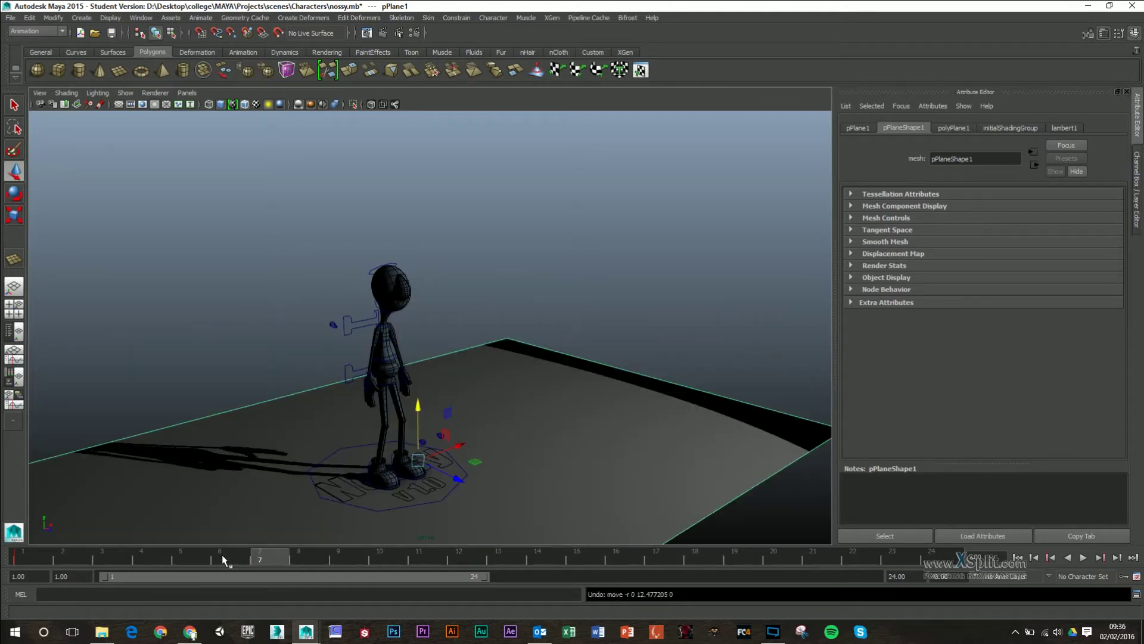
Step: Select both of the character's foot controllers together with the two leg pole controls
alt+drag(644, 409, 516, 410)
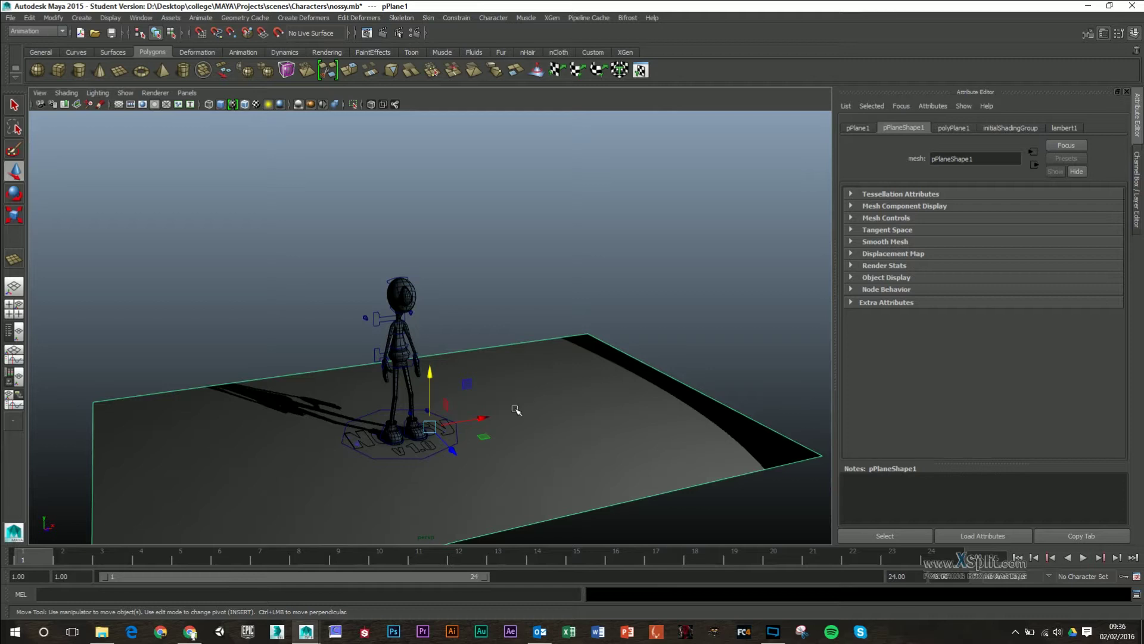
alt+drag(508, 340, 427, 385)
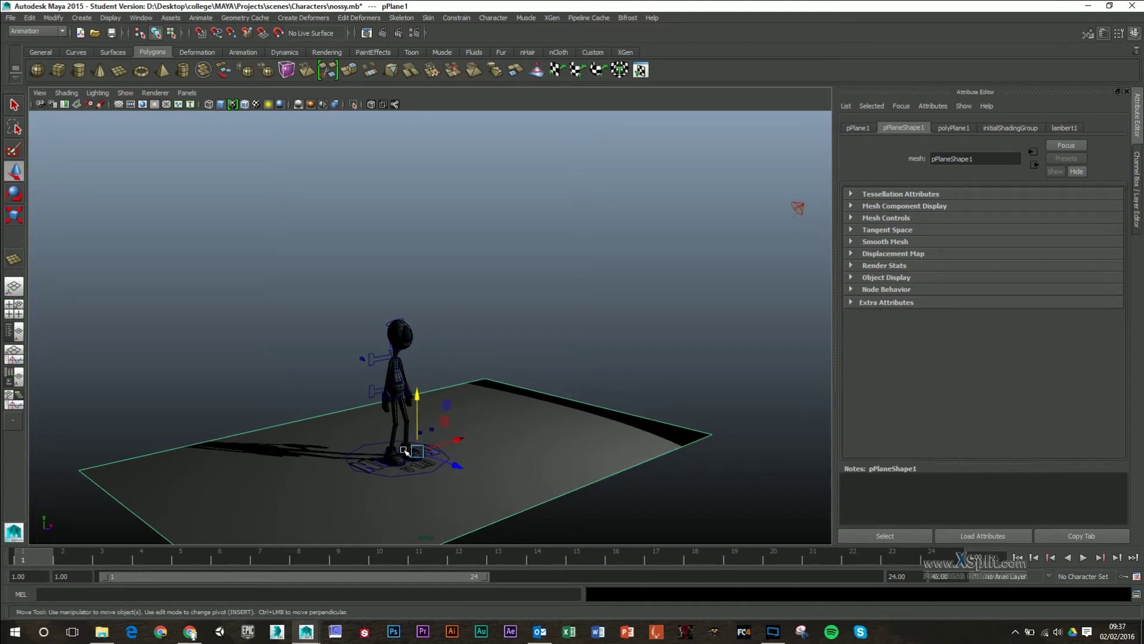
alt+drag(334, 471, 425, 479)
alt+middle_drag(422, 478, 425, 394)
alt+right_drag(426, 394, 518, 411)
alt+drag(519, 411, 536, 435)
click(352, 432)
alt+drag(413, 426, 370, 398)
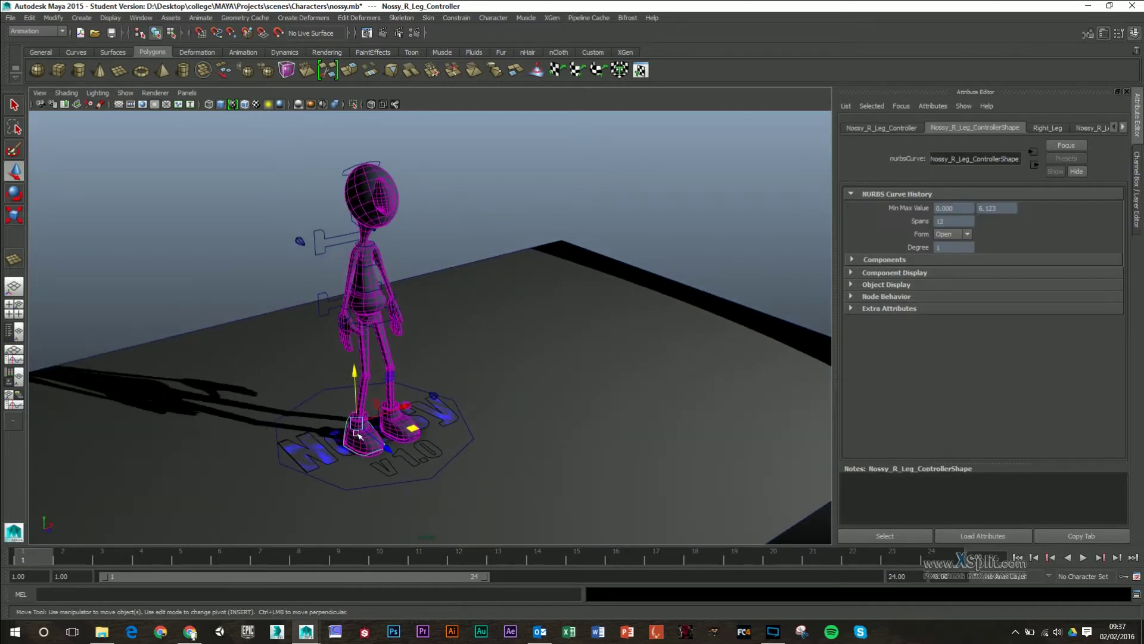
alt+right_drag(370, 398, 418, 372)
alt+drag(417, 373, 397, 378)
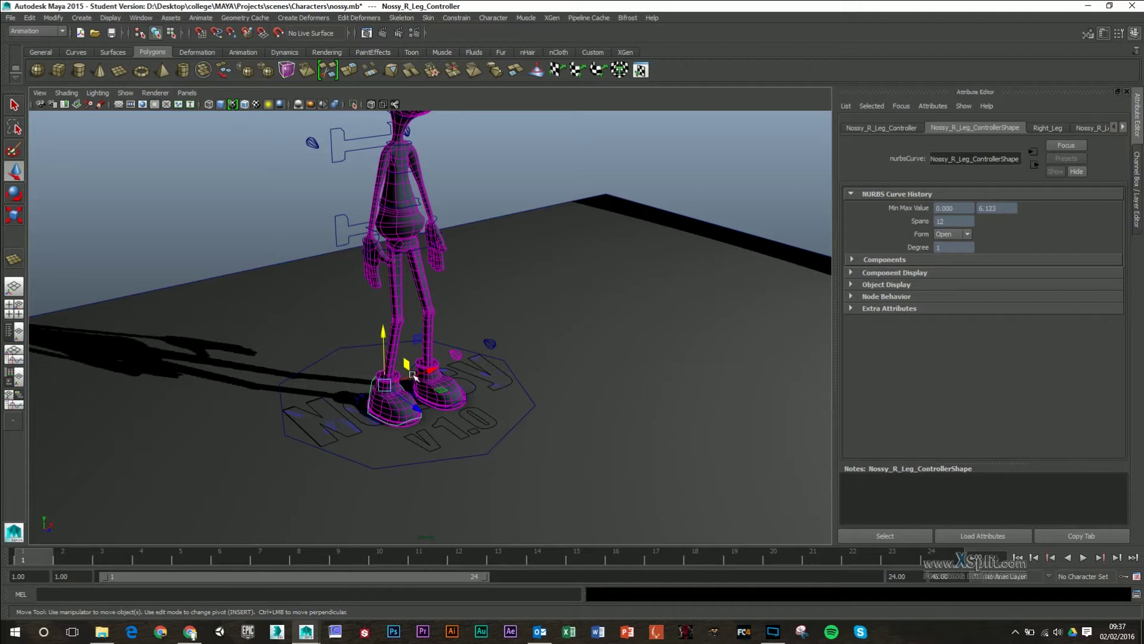
key(q)
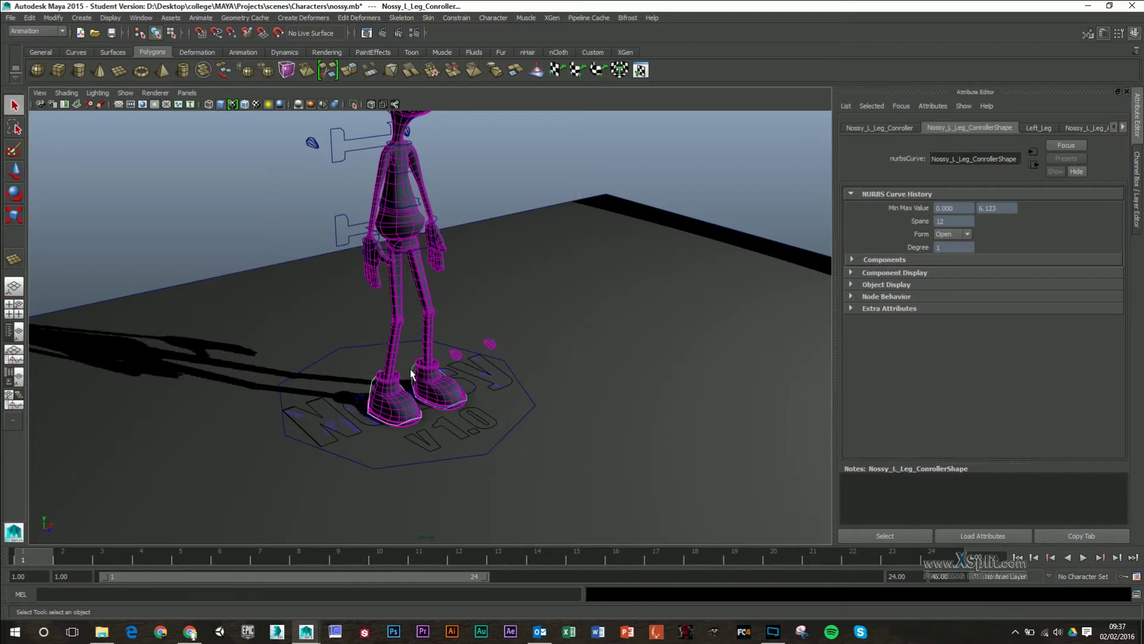
click(457, 354)
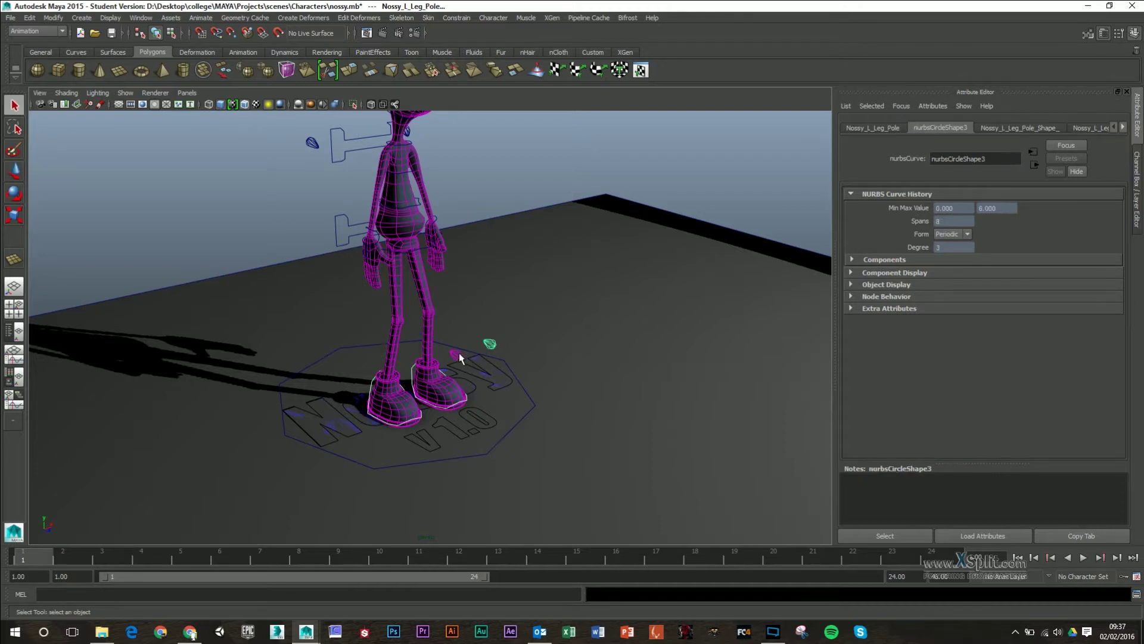
Step: Add both hand controllers, the hand pole controls and the centre-of-gravity control to the selection
click(379, 232)
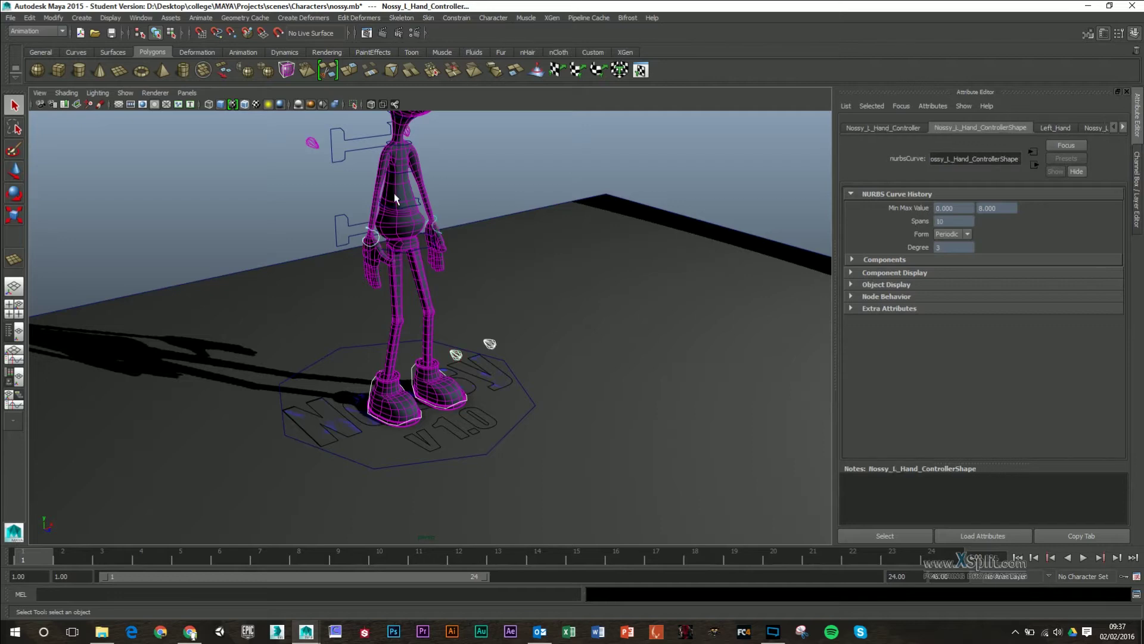
click(313, 143)
alt+drag(324, 159, 428, 273)
click(307, 162)
click(431, 247)
alt+right_drag(516, 281, 298, 271)
alt+drag(298, 272, 426, 273)
alt+middle_drag(426, 273, 426, 307)
alt+drag(428, 309, 454, 92)
Step: Move the selected controls straight up to lift the whole character high above the ground plane
key(w)
alt+middle_drag(484, 232, 488, 337)
alt+right_drag(488, 338, 466, 335)
alt+drag(466, 335, 500, 325)
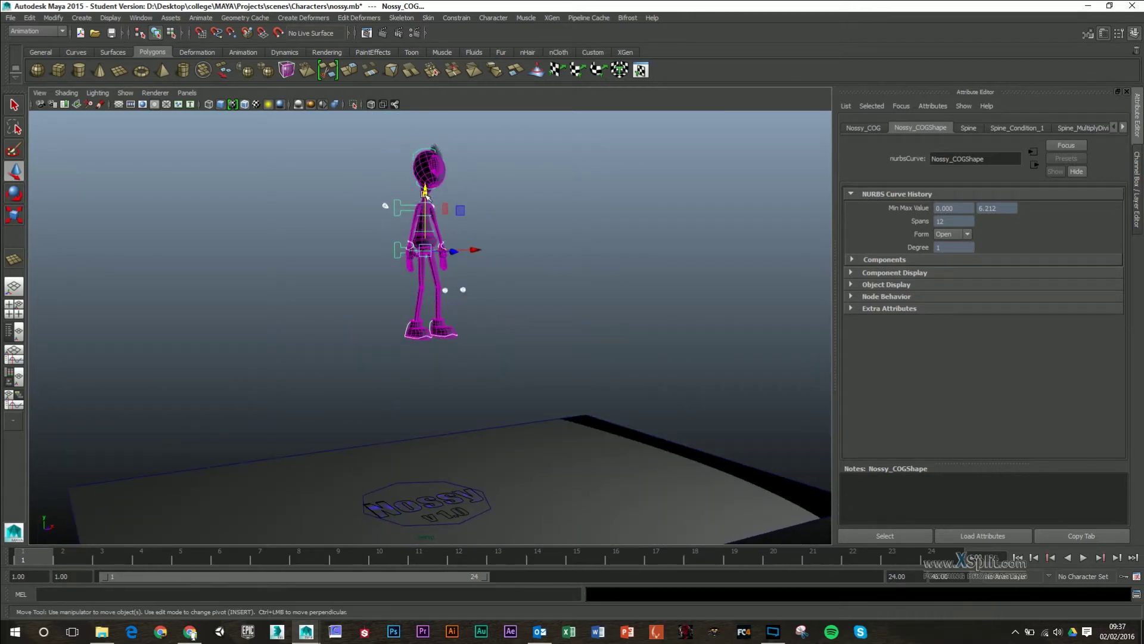
drag(424, 193, 427, 170)
Step: Raise the right and left foot controllers toward the hips to bend both legs
alt+drag(506, 213, 490, 224)
alt+drag(531, 388, 475, 418)
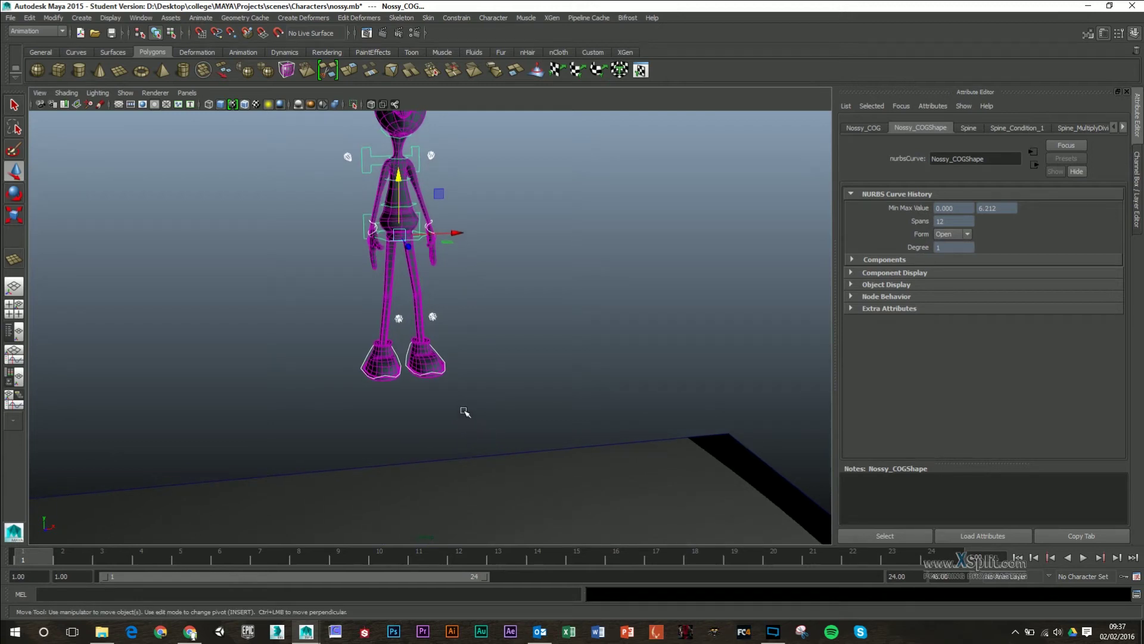
alt+drag(353, 401, 411, 396)
click(371, 377)
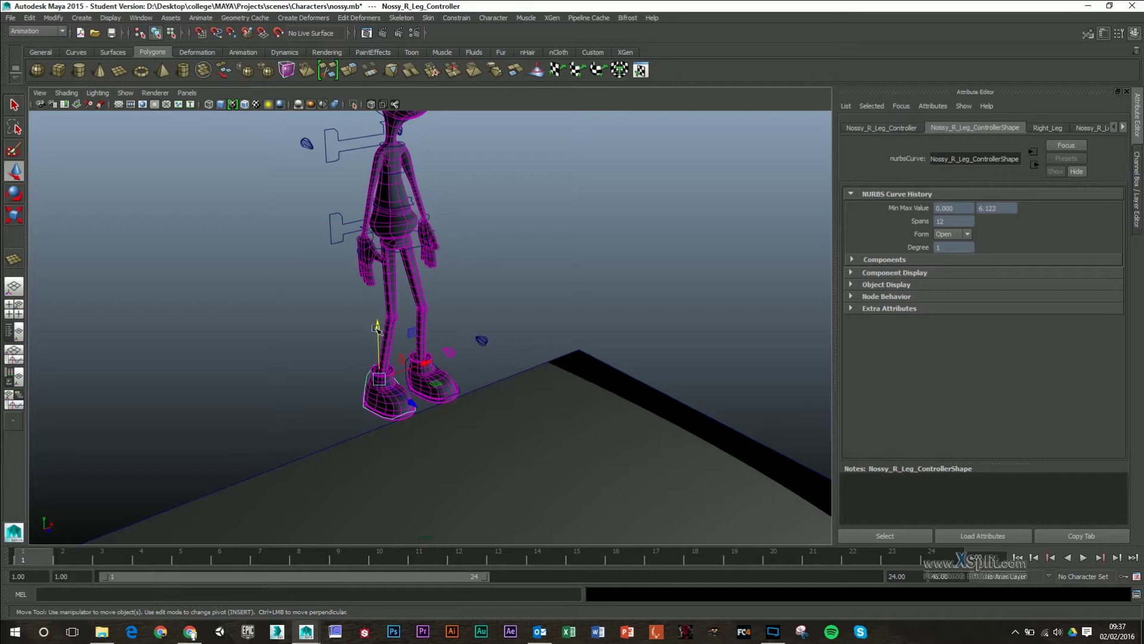
drag(376, 326, 367, 245)
alt+drag(493, 289, 388, 219)
click(410, 361)
Step: Raise the left and right leg pole controls closer to the lifted feet
click(388, 348)
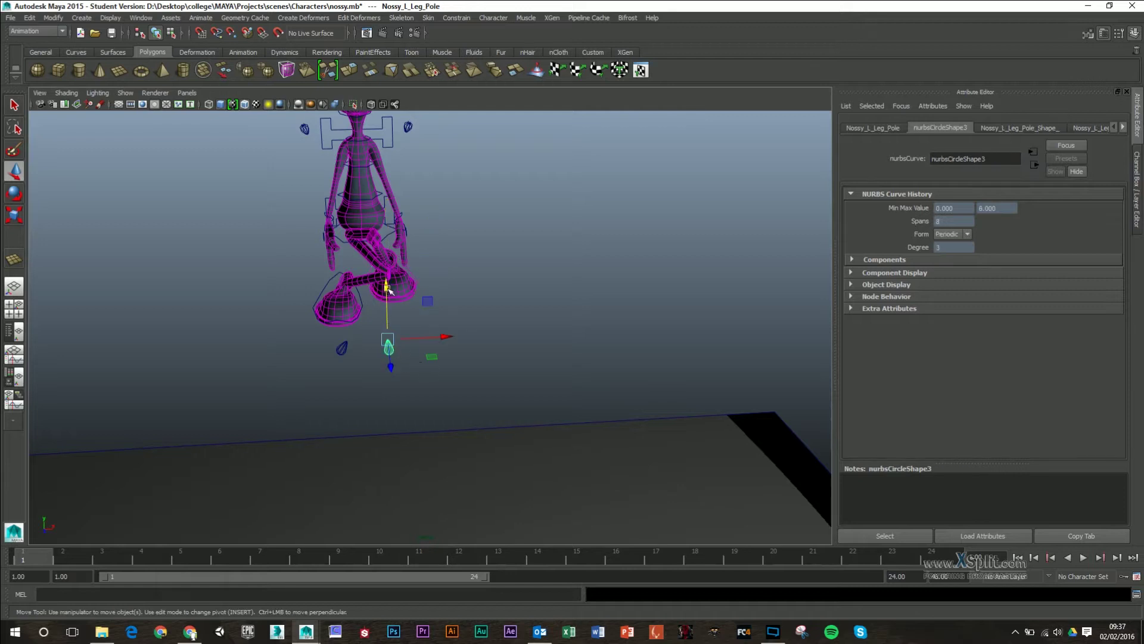
drag(388, 291, 377, 233)
drag(444, 281, 490, 288)
click(344, 356)
drag(343, 289, 342, 219)
Step: Rotate the right foot controller so the toes point downward
drag(404, 270, 331, 261)
click(365, 273)
alt+middle_drag(227, 206, 230, 265)
alt+drag(230, 266, 349, 374)
key(e)
drag(349, 442, 292, 430)
alt+drag(386, 425, 326, 382)
drag(277, 325, 266, 349)
Step: Move the right foot controller down and back so that leg trails below the body
alt+drag(396, 372, 372, 336)
click(403, 328)
key(w)
drag(441, 301, 394, 353)
click(427, 314)
Step: Rotate the centre-of-gravity control to tilt the character's upper body forward
alt+drag(373, 227, 485, 301)
click(438, 321)
key(e)
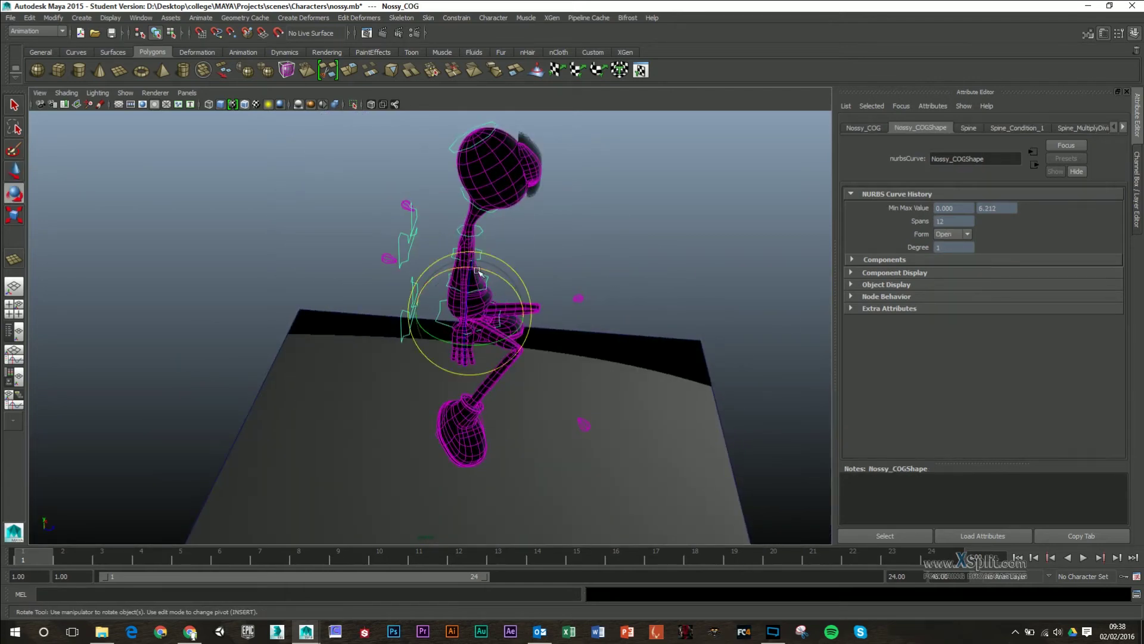
drag(484, 271, 388, 269)
Step: Move and rotate the hand controllers to pose the arms away from the body
key(w)
click(386, 312)
drag(428, 342, 322, 262)
key(e)
drag(286, 216, 319, 250)
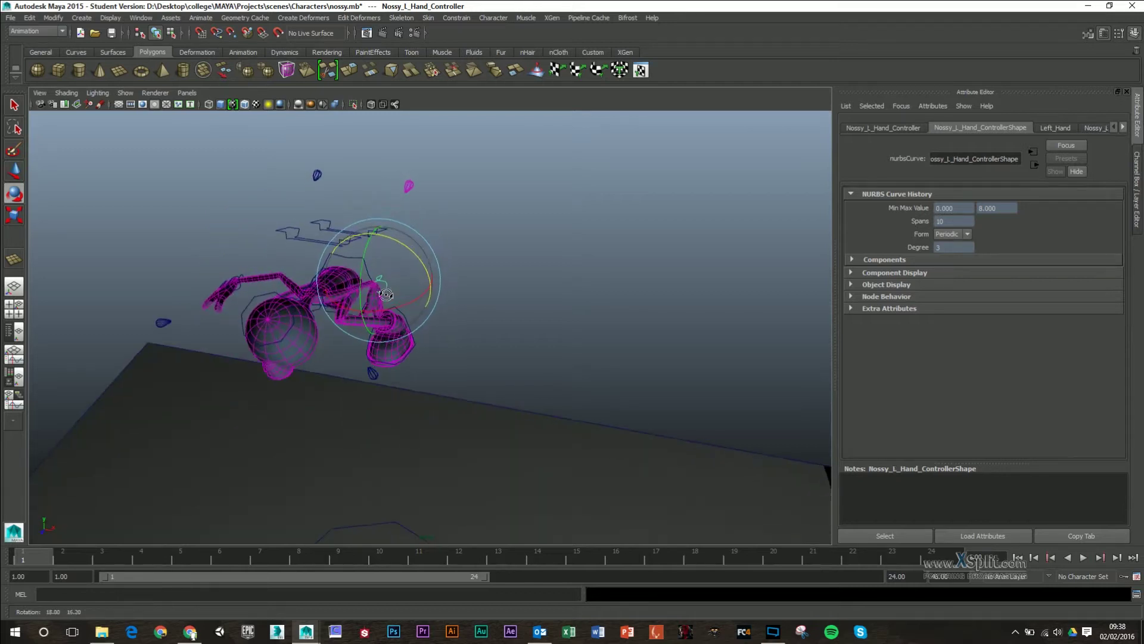
alt+drag(378, 296, 404, 321)
Step: Reposition the right and left hand pole controls above the back to set the elbow directions
key(w)
click(310, 247)
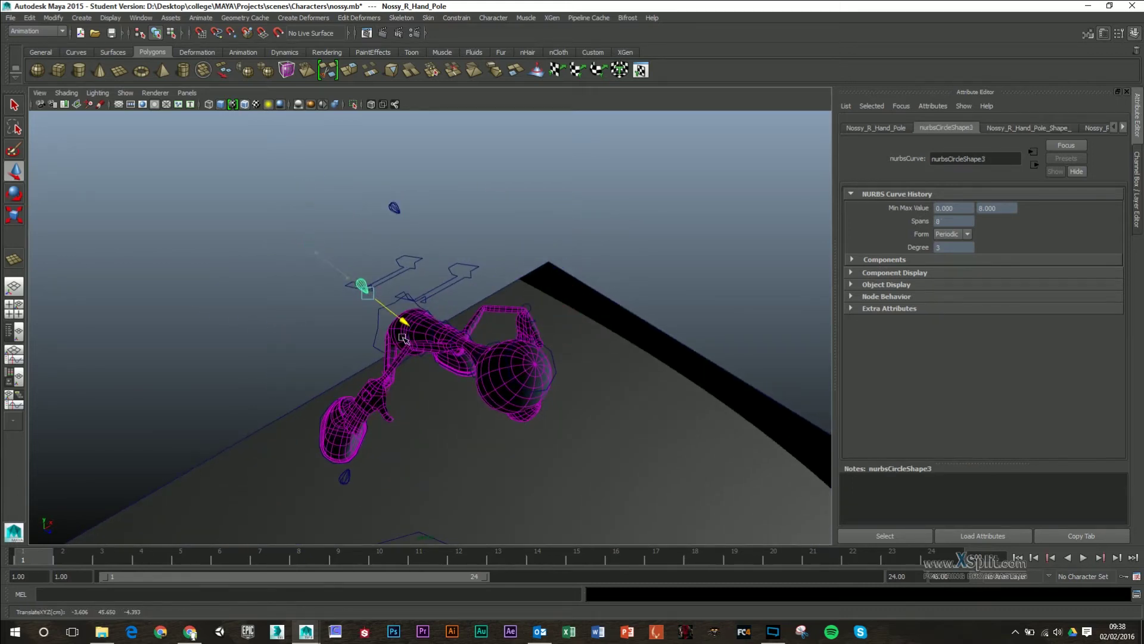
click(392, 209)
drag(448, 197, 450, 287)
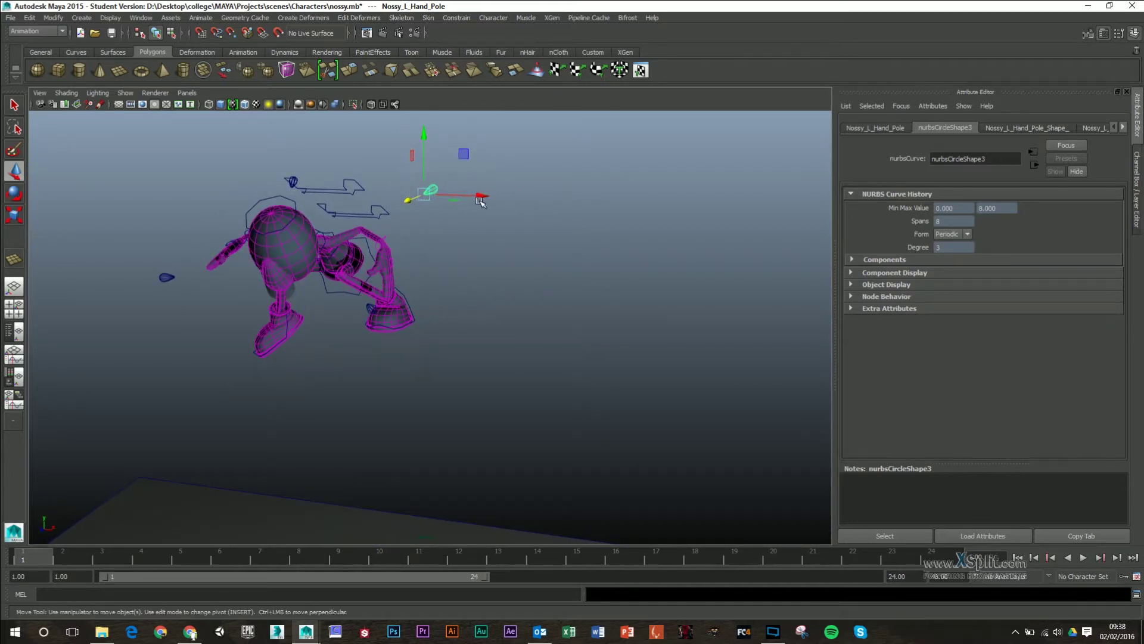
drag(480, 198, 411, 195)
mouse_move(418, 264)
alt+mouse_down()
mouse_move(455, 246)
mouse_move(424, 268)
alt+mouse_up()
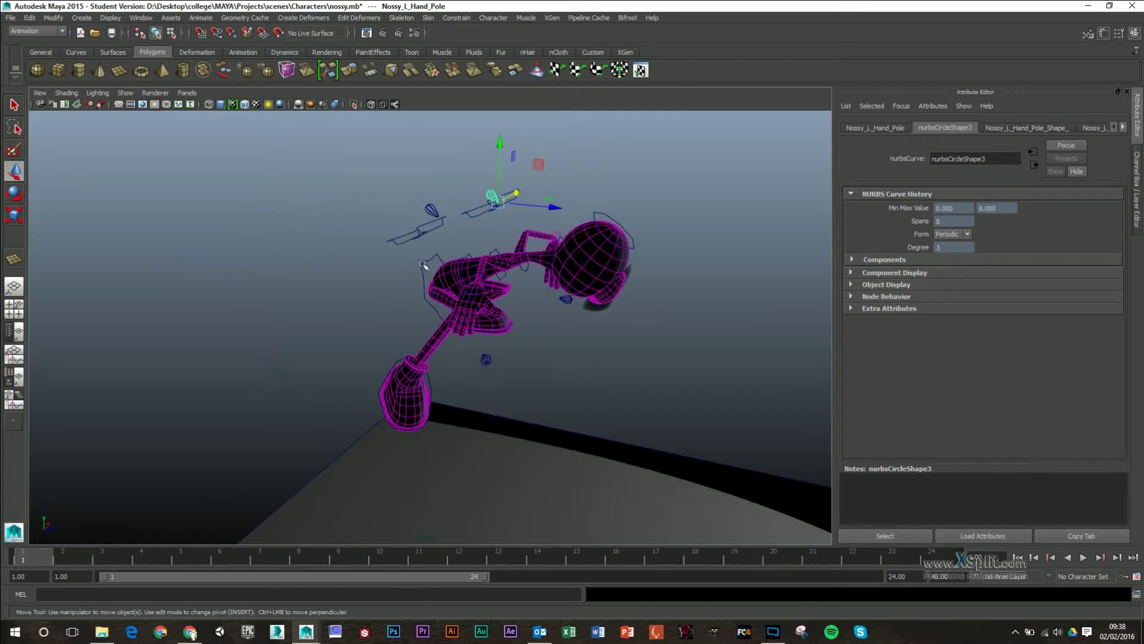
Step: Rotate the centre-of-gravity control forward to about 71 degrees and adjust the neck controller's rotation
click(424, 264)
key(e)
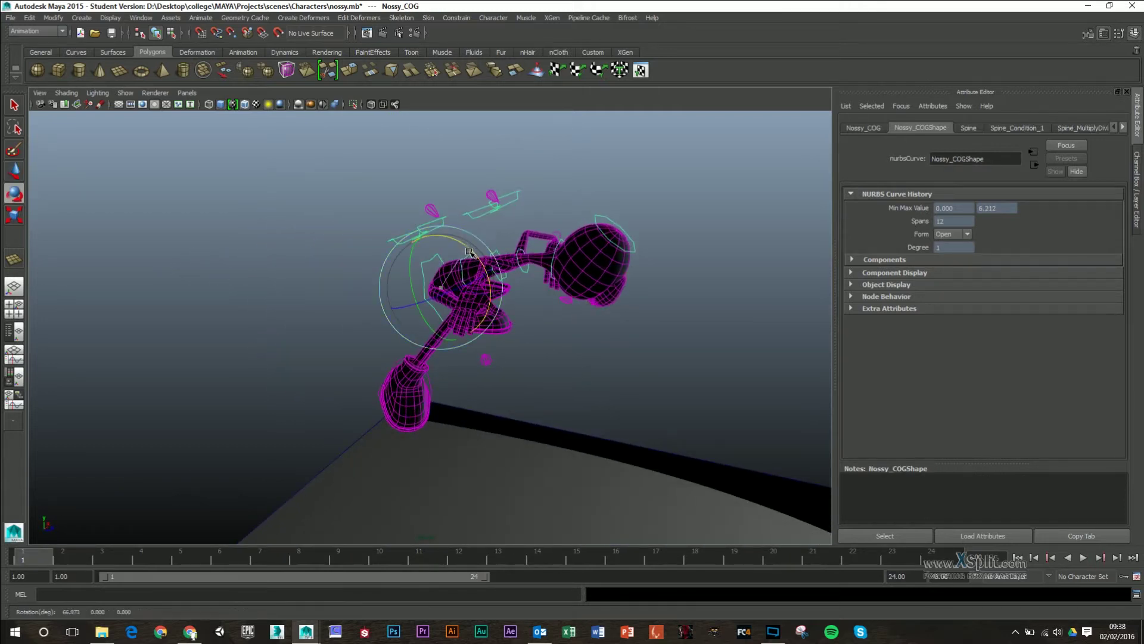
drag(467, 250, 468, 252)
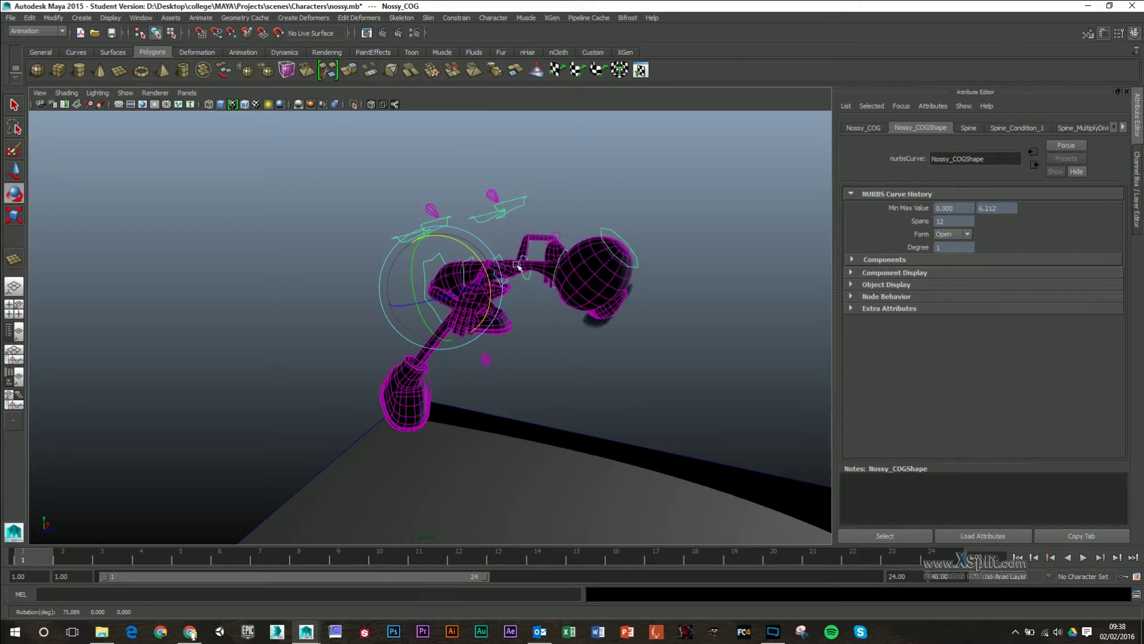
click(548, 273)
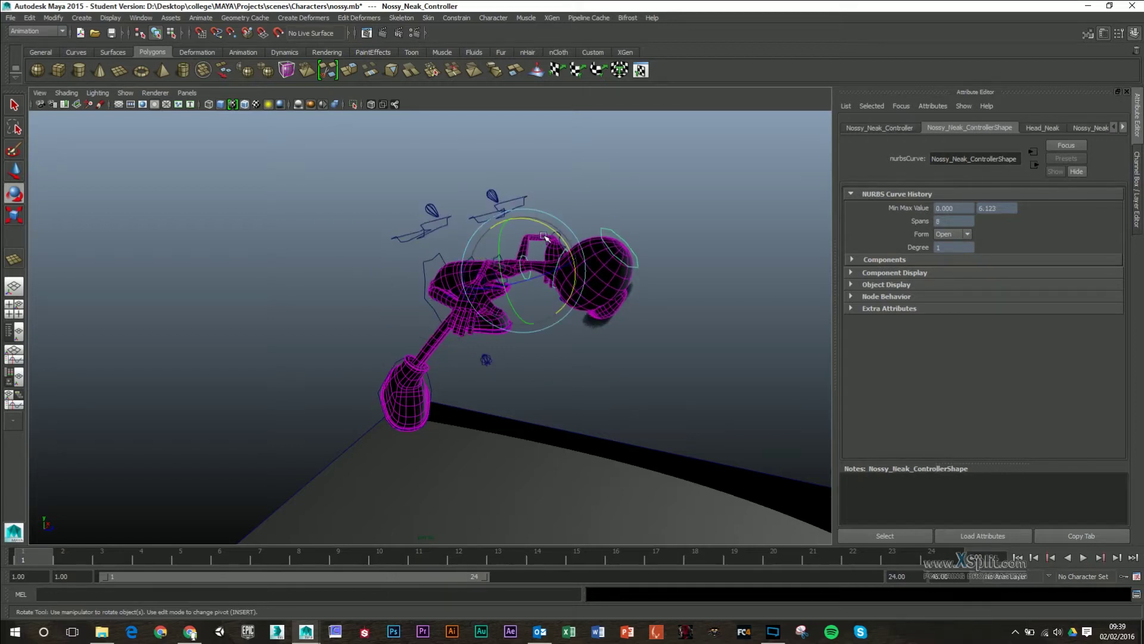
drag(548, 226, 560, 267)
click(683, 281)
Step: Reposition the right leg's pole control to turn the bent knee outward
click(366, 292)
key(w)
drag(355, 258, 467, 273)
click(376, 283)
Step: Select all of the character's controls and set a key for the pose at frame 1
alt+drag(523, 304, 434, 353)
alt+drag(590, 400, 453, 326)
scroll(500, 318, down, 2)
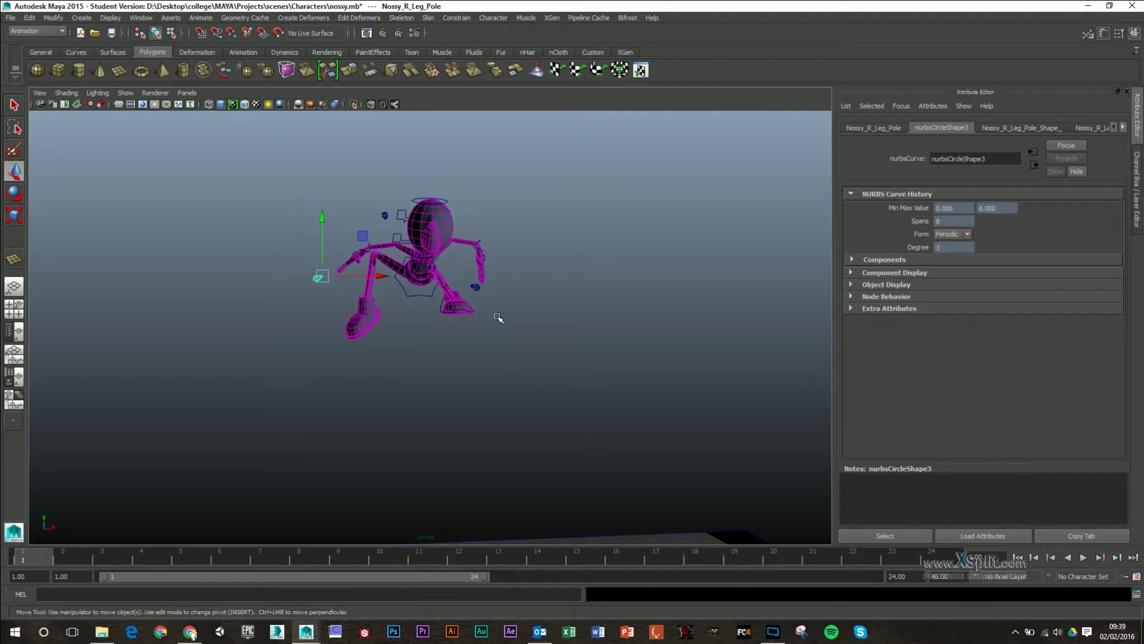
drag(260, 185, 593, 405)
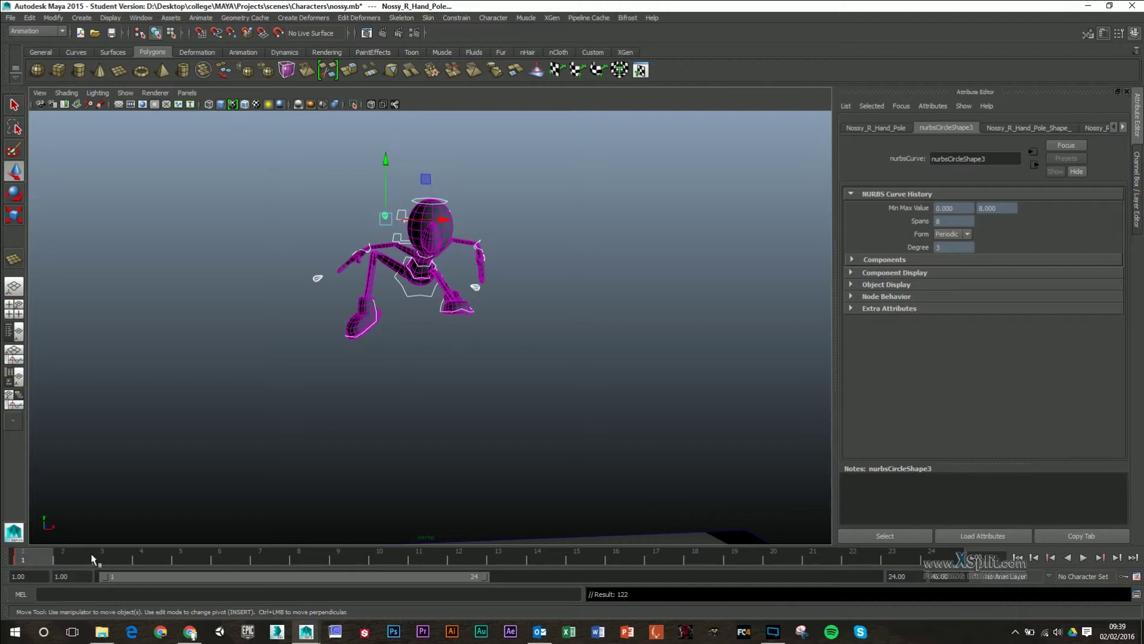
Step: Rotate the left hand controller outward to about 7.8, -3.9, -53.7 degrees
alt+drag(422, 383, 469, 242)
click(471, 244)
key(e)
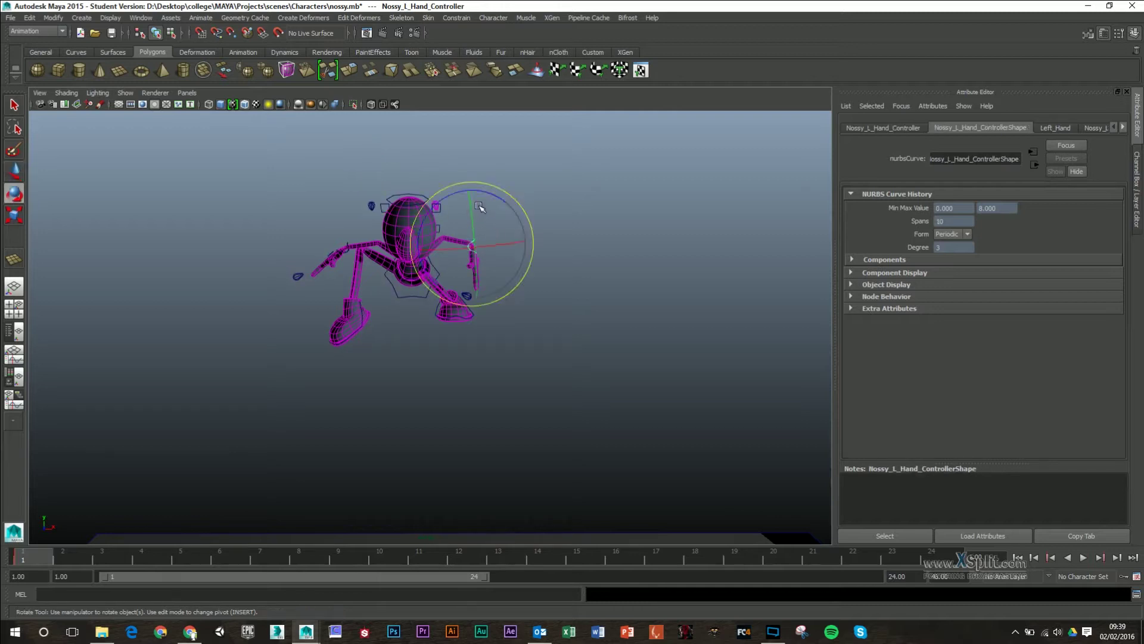
drag(493, 197, 463, 197)
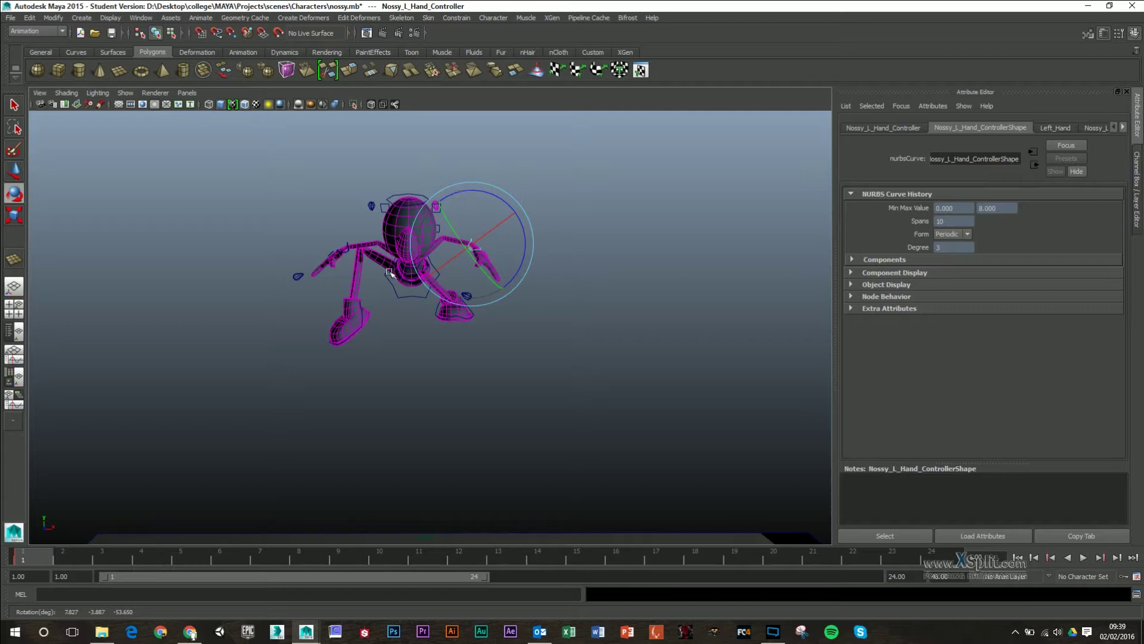
Step: Reposition the shoulder controller slightly and key it at frame 1
alt+drag(283, 447, 377, 188)
click(448, 288)
key(w)
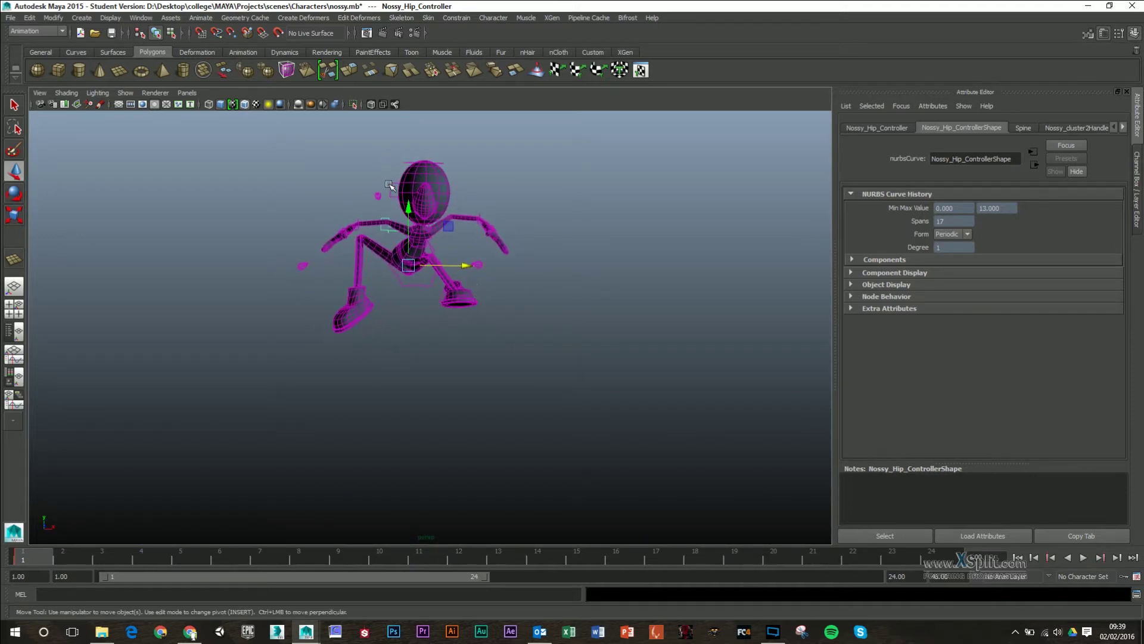
click(399, 188)
drag(472, 234, 472, 233)
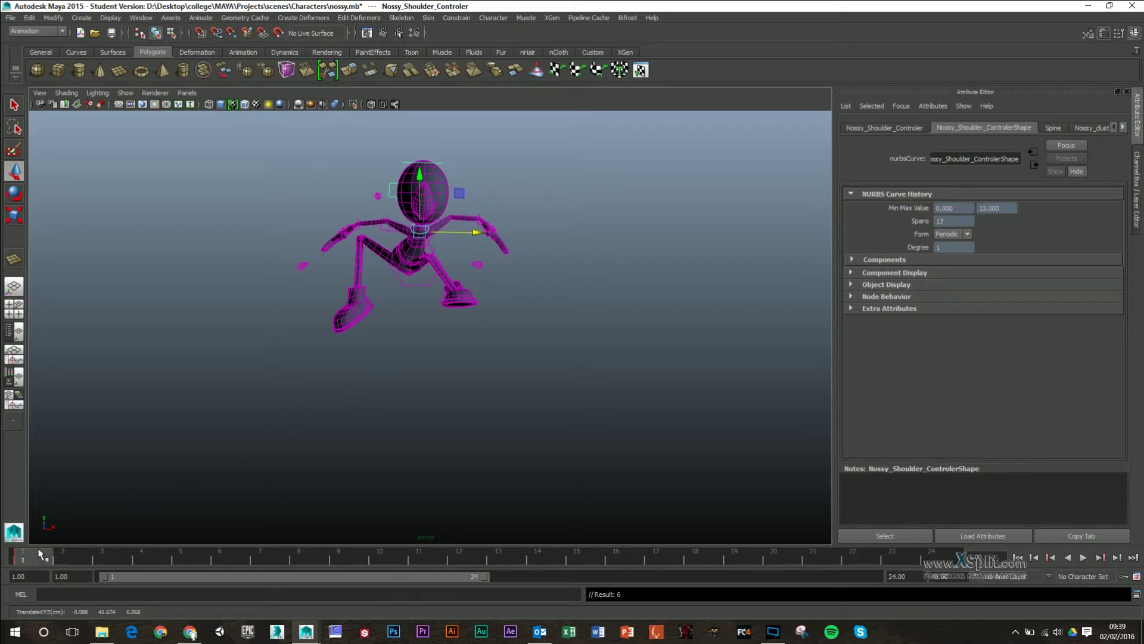
Step: Gather the character's hand, leg, pole, head and body controls into one selection at frame 1 for keying
alt+drag(382, 453, 461, 375)
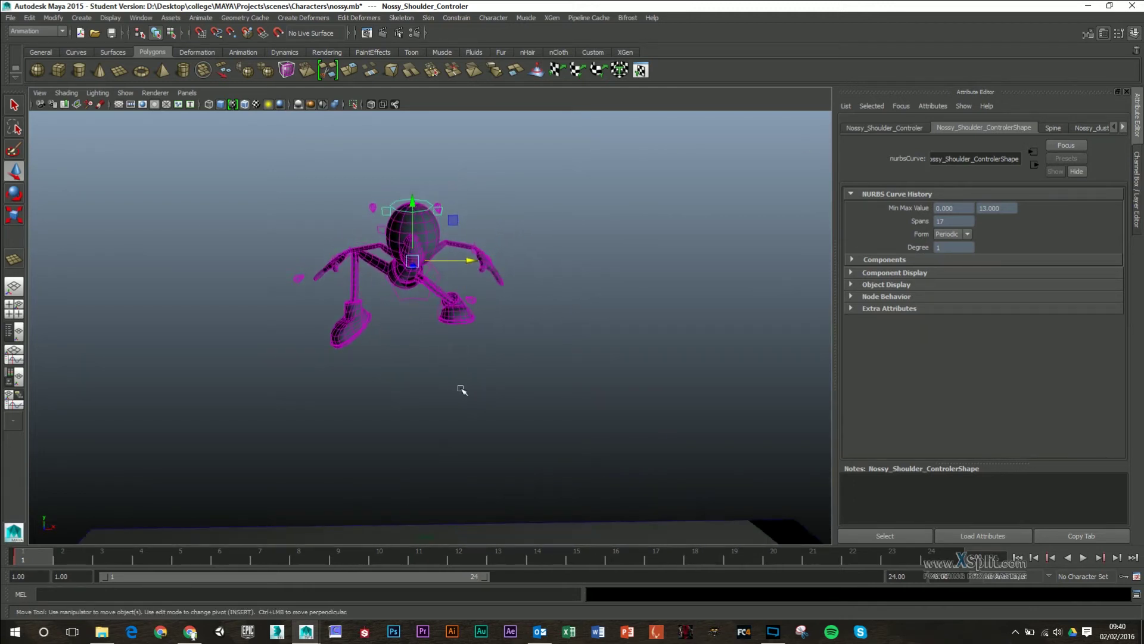
alt+drag(487, 428, 462, 277)
scroll(411, 318, up, 3)
click(403, 207)
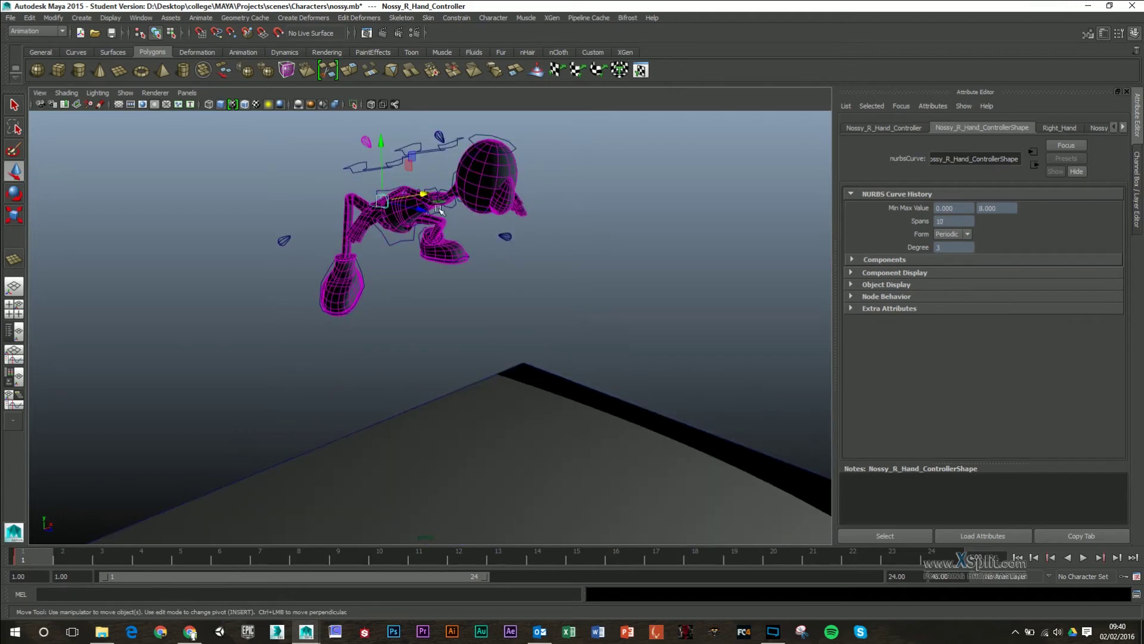
alt+drag(513, 229, 377, 182)
click(386, 168)
alt+drag(471, 154, 474, 173)
click(385, 187)
click(301, 186)
click(216, 254)
click(430, 309)
click(409, 260)
click(302, 297)
alt+drag(339, 324, 392, 259)
click(395, 214)
alt+drag(531, 306, 384, 209)
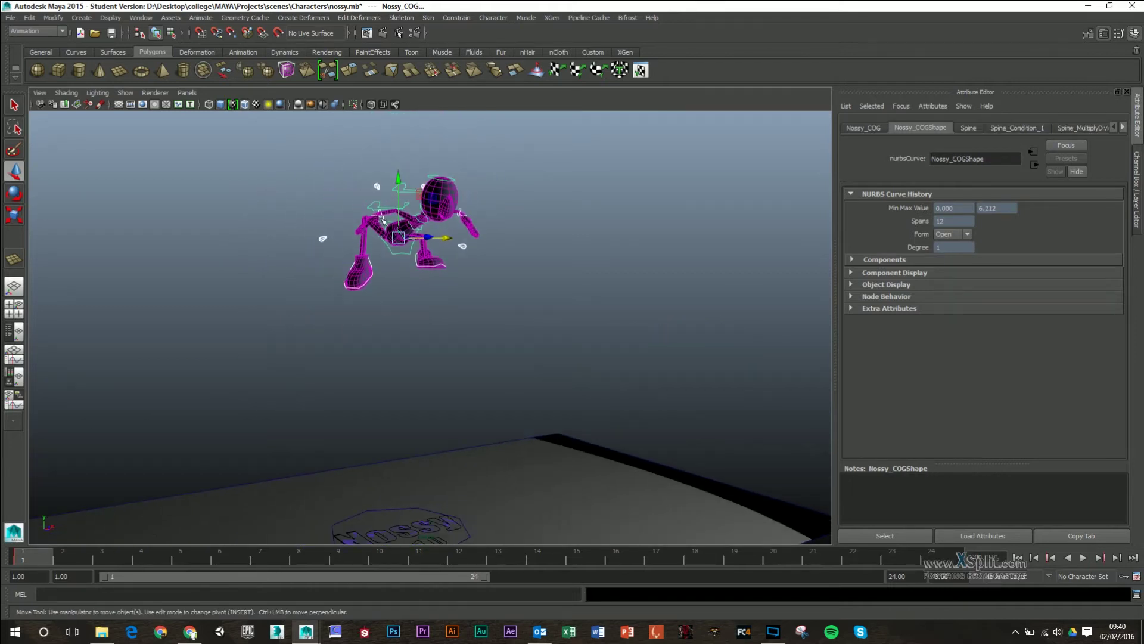
Step: At frame 4, set the right leg controller's Translate X, Translate Y, Rotate X and Rotate Y to 0
drag(68, 559, 142, 558)
alt+drag(507, 382, 359, 342)
click(359, 342)
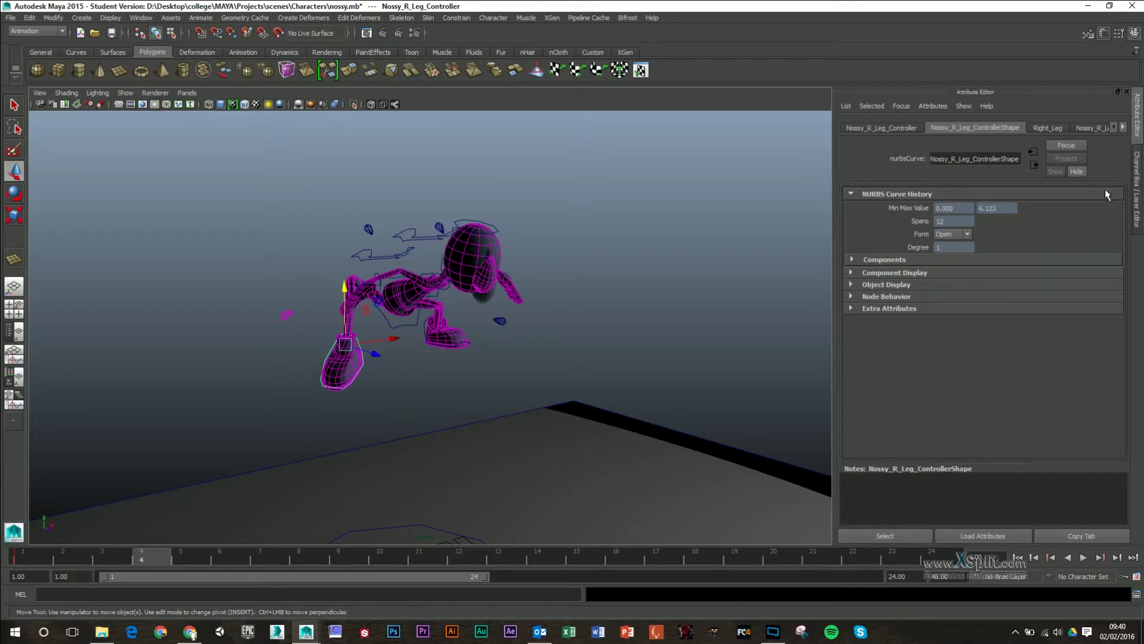
click(1137, 174)
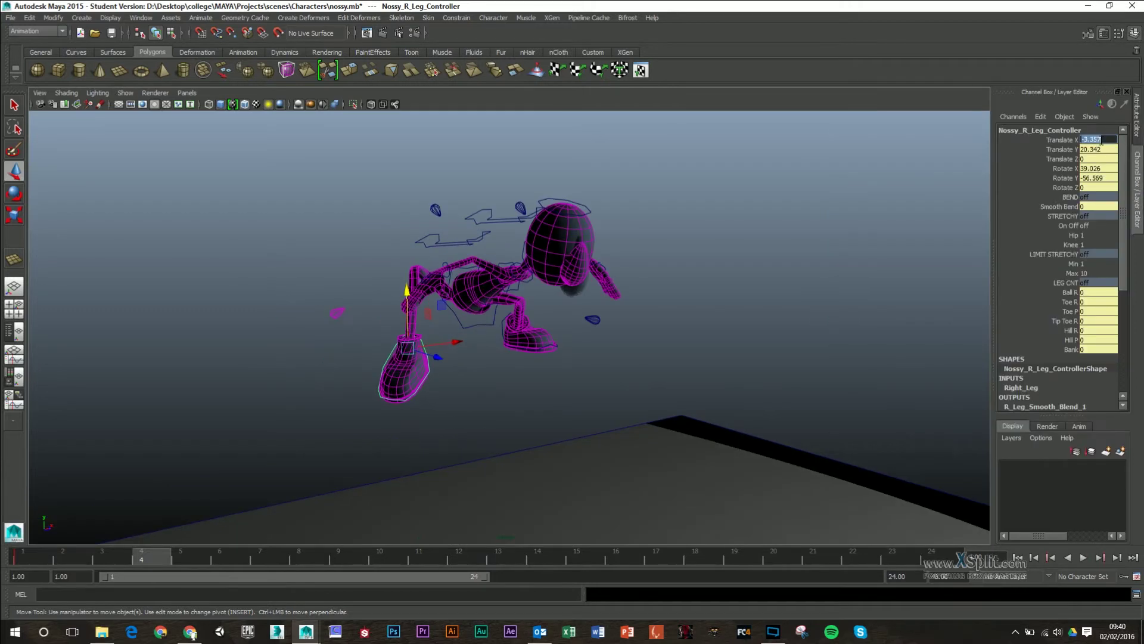
click(1101, 152)
text(0)
click(1097, 169)
text(0)
click(1098, 178)
text(0)
click(1098, 141)
Step: Raise the right leg controller beneath the hips and rotate the foot to about 16.9, -0.2, 2.3 degrees
alt+right_drag(737, 349, 572, 382)
alt+drag(506, 477, 437, 554)
alt+middle_drag(510, 448, 516, 374)
drag(451, 427, 514, 284)
key(e)
Step: Set the left leg controller's translation values to 0 at frame 4
click(517, 285)
key(1)
click(1100, 149)
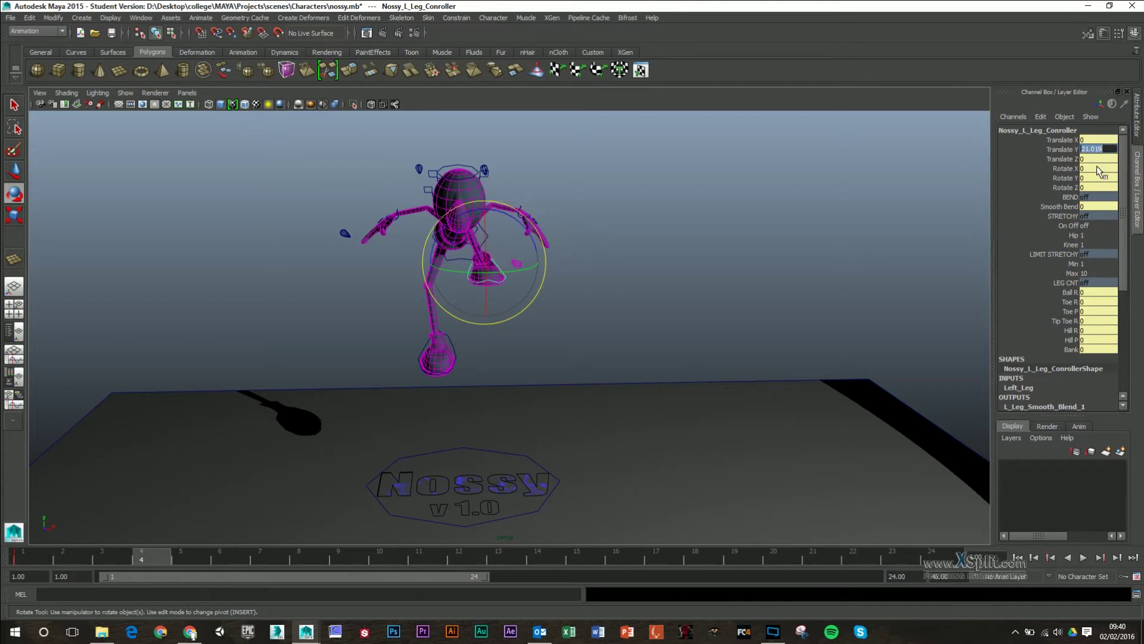
key(Tab)
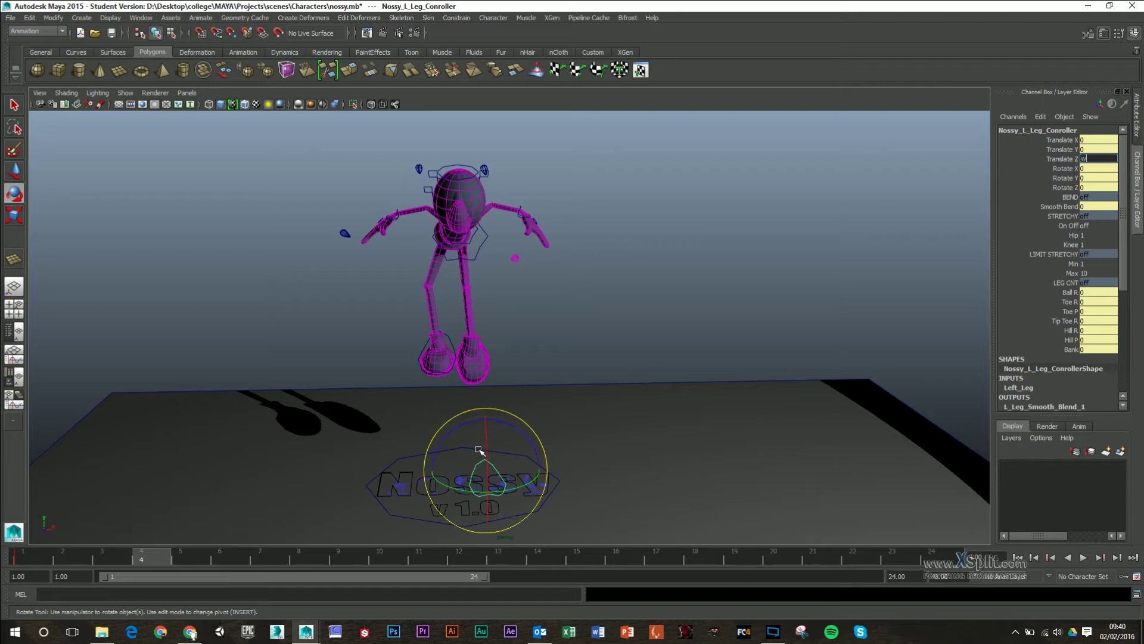
Step: Raise the left leg controller to about 14.06 in Translate Y and rotate it to about 9.4, 27.6, -11.9 degrees
key(w)
alt+drag(547, 413, 437, 278)
key(e)
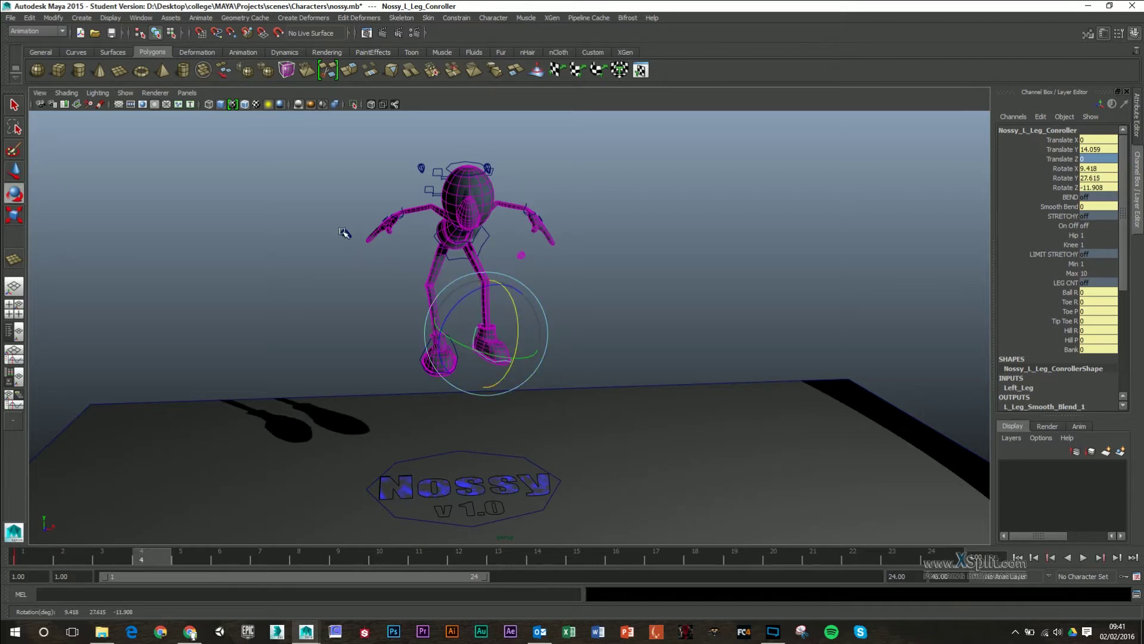
Step: Reposition the right leg's pole control to suit the lowered leg pose
click(344, 233)
alt+drag(346, 234, 488, 363)
key(w)
middle_drag(486, 362, 508, 355)
drag(506, 333, 530, 325)
alt+drag(530, 325, 616, 297)
Step: Rotate the centre-of-gravity control upright to about 5.9 degrees in X, then move it slightly forward and up
click(499, 237)
key(e)
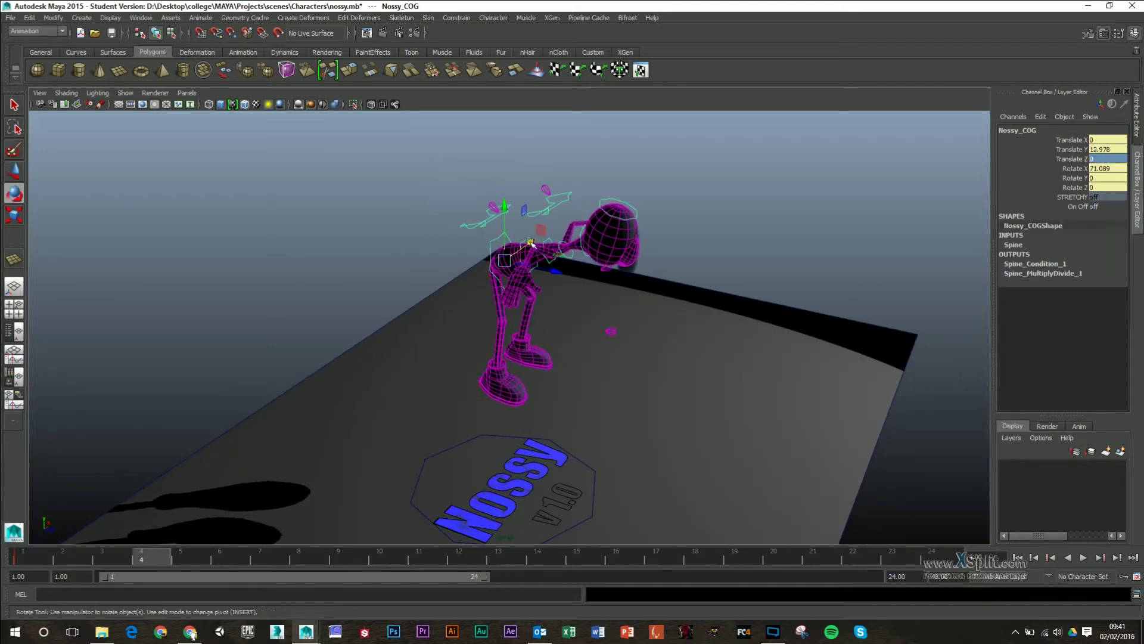
drag(540, 236, 567, 174)
key(w)
drag(590, 240, 594, 238)
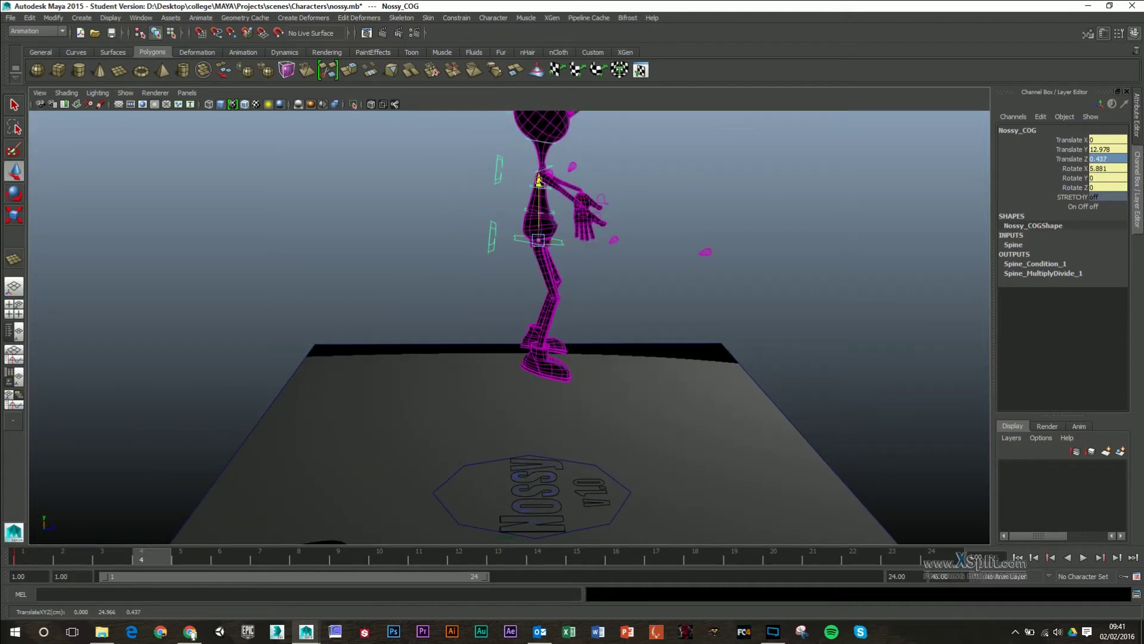
drag(539, 180, 539, 175)
Step: Adjust the foot spacing, moving the right leg controller to about -1.52, 14.17 and the left to about -0.68 in Translate X
alt+drag(540, 232, 442, 359)
alt+middle_drag(444, 342, 440, 401)
click(439, 405)
drag(479, 406, 460, 406)
drag(408, 339, 415, 347)
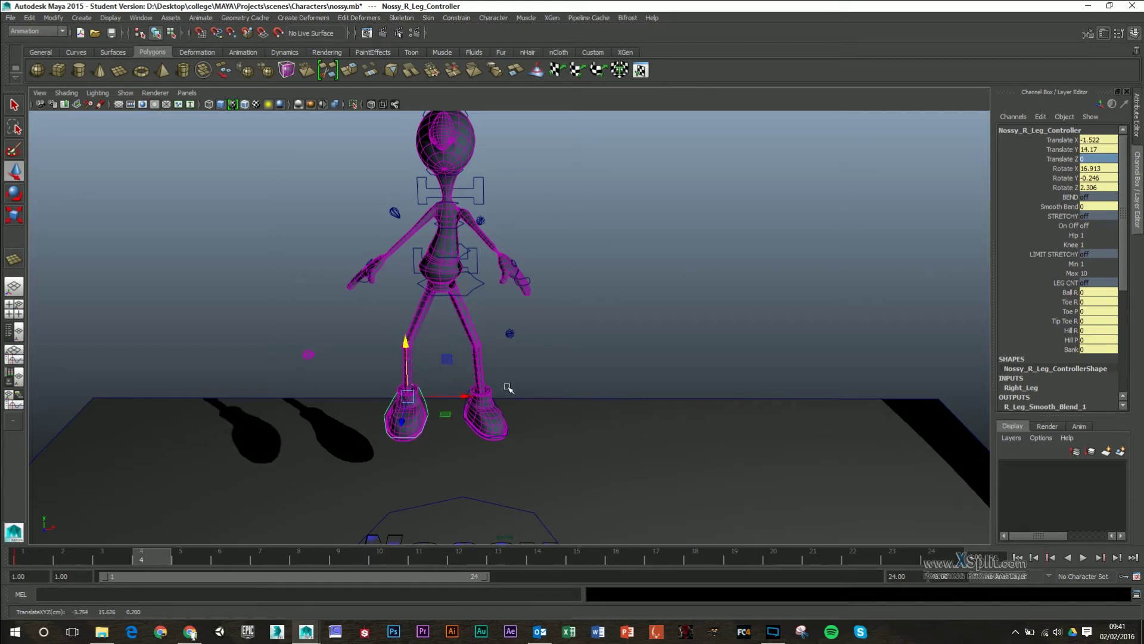
click(496, 398)
drag(536, 396, 530, 396)
Step: Rotate the head controller to about 48.5 degrees in X so the face looks down
alt+drag(544, 307, 675, 185)
click(559, 192)
key(e)
click(675, 184)
click(581, 176)
drag(614, 138, 495, 335)
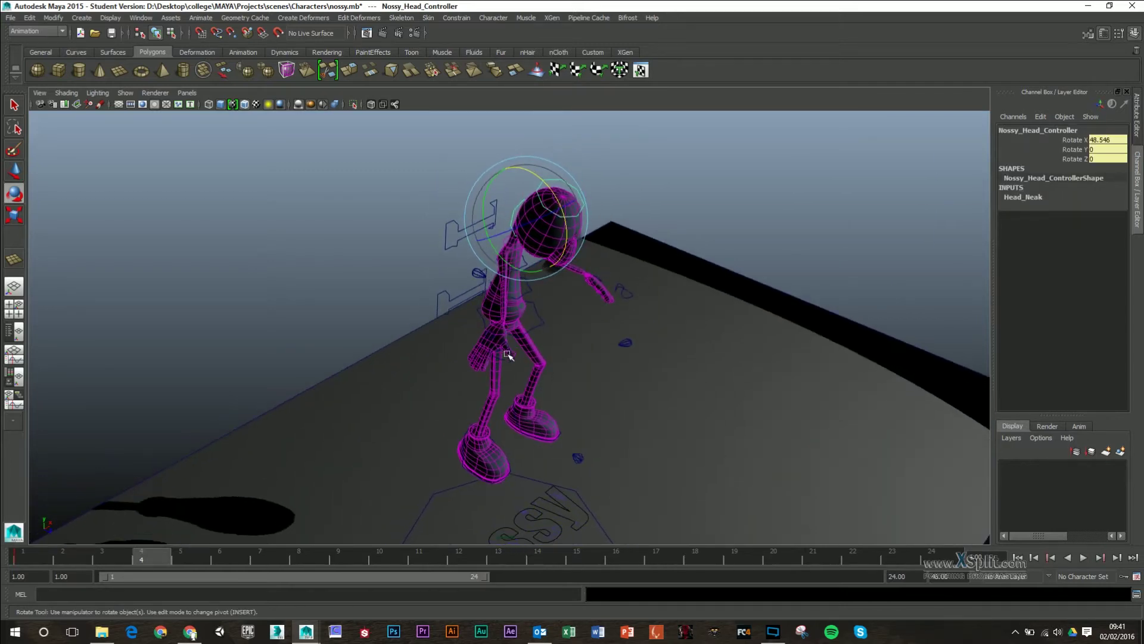
Step: Raise the right hand controller above the head and rotate it to about -62.5 degrees in Z
click(508, 355)
key(w)
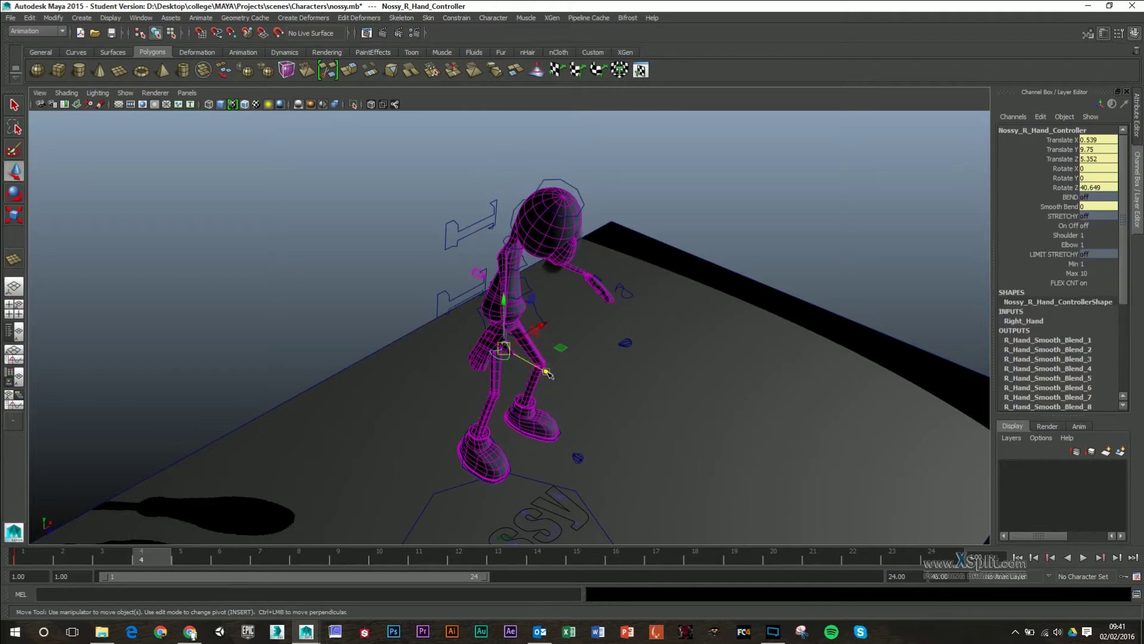
drag(547, 372, 601, 231)
key(e)
key(w)
Step: Move the right hand's pole control behind the body to about -0.06 in Translate Z
click(552, 340)
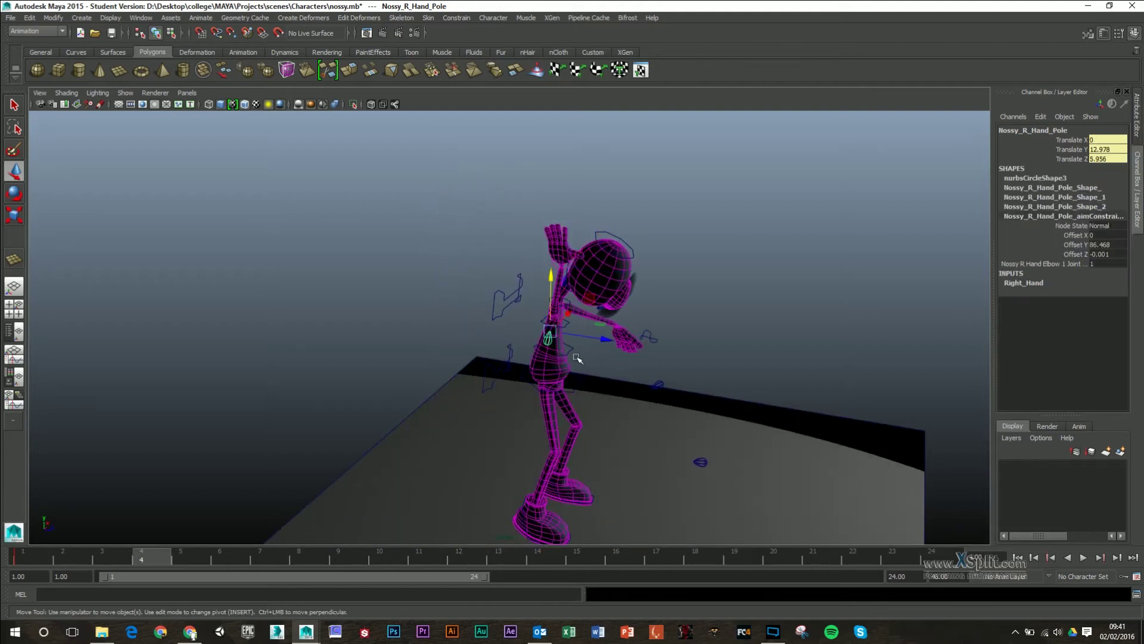
drag(600, 341, 535, 308)
Step: Raise the left hand controller above the head to about -3.19, 17.96, -0.40 and rotate it to about -5.4, -6.9, 48.2 degrees
click(539, 323)
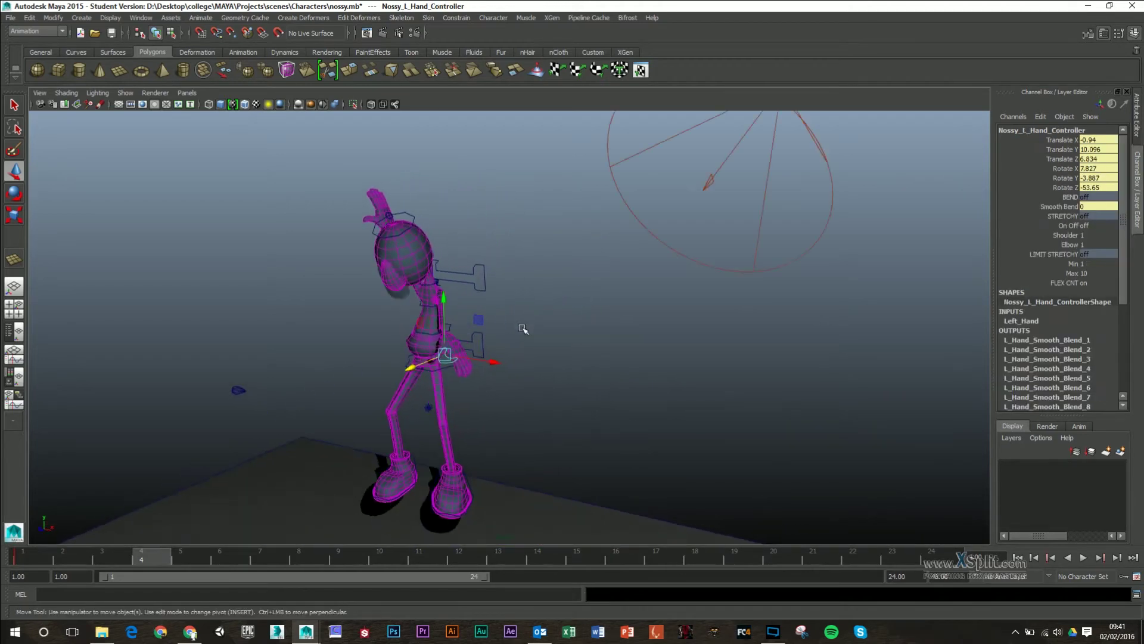
drag(412, 368, 502, 312)
drag(452, 266, 337, 184)
key(e)
key(w)
Step: Move the left hand's pole control behind the body to match the raised arm
drag(531, 242, 406, 300)
click(422, 311)
click(423, 309)
drag(493, 268, 474, 300)
mouse_move(474, 300)
alt+mouse_down()
mouse_move(620, 302)
mouse_move(574, 285)
mouse_move(477, 301)
alt+mouse_up()
Step: Select all of the character's controls, key the arms-up pose at frame 4 and scrub the timeline to check it
drag(316, 156, 624, 479)
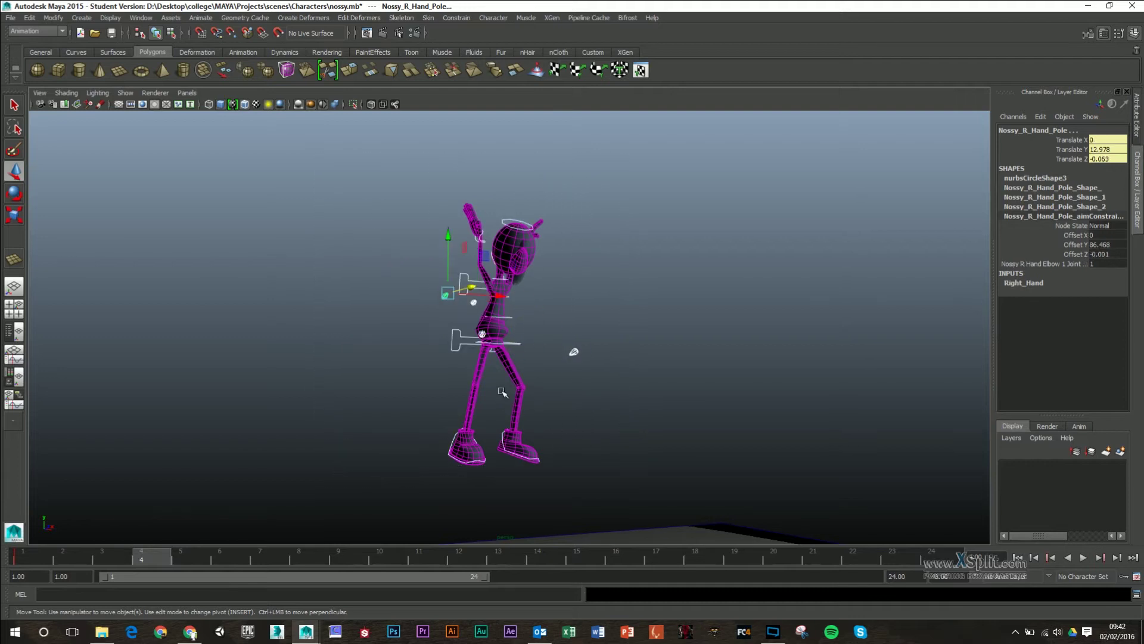
drag(127, 559, 101, 555)
alt+drag(492, 370, 401, 454)
drag(134, 561, 181, 552)
mouse_move(472, 393)
alt+mouse_down()
mouse_move(448, 393)
mouse_move(494, 377)
mouse_move(449, 390)
mouse_move(456, 398)
alt+mouse_up()
click(156, 558)
Step: Tilt the head controller further down to about 71.8 degrees in X and key it at frame 4
click(447, 347)
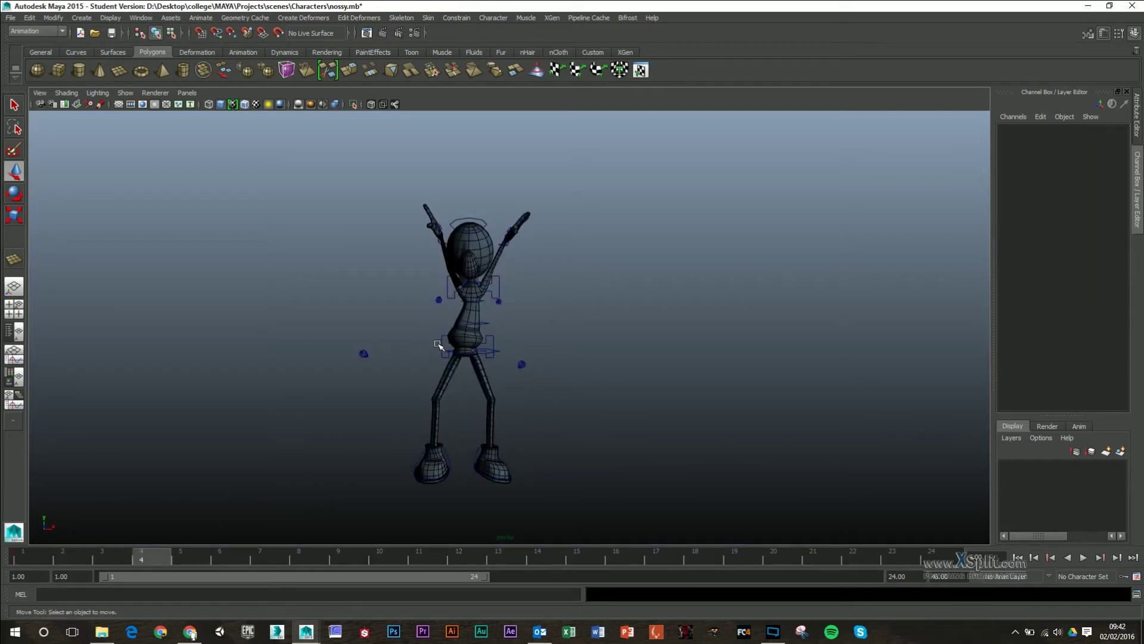
click(441, 346)
drag(518, 349, 572, 264)
click(499, 288)
alt+drag(658, 301, 566, 301)
click(592, 246)
click(584, 262)
click(546, 288)
click(544, 276)
key(e)
drag(582, 238, 589, 259)
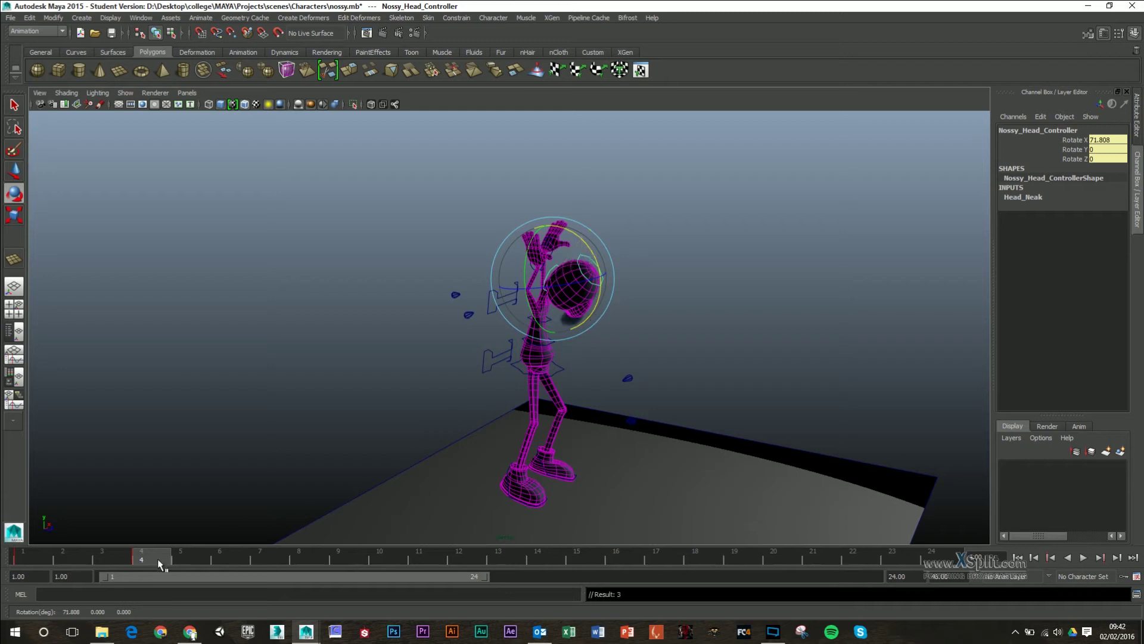
Step: Play back and scrub the first frames to review the change between the frame 1 and frame 4 poses
key(alt+v)
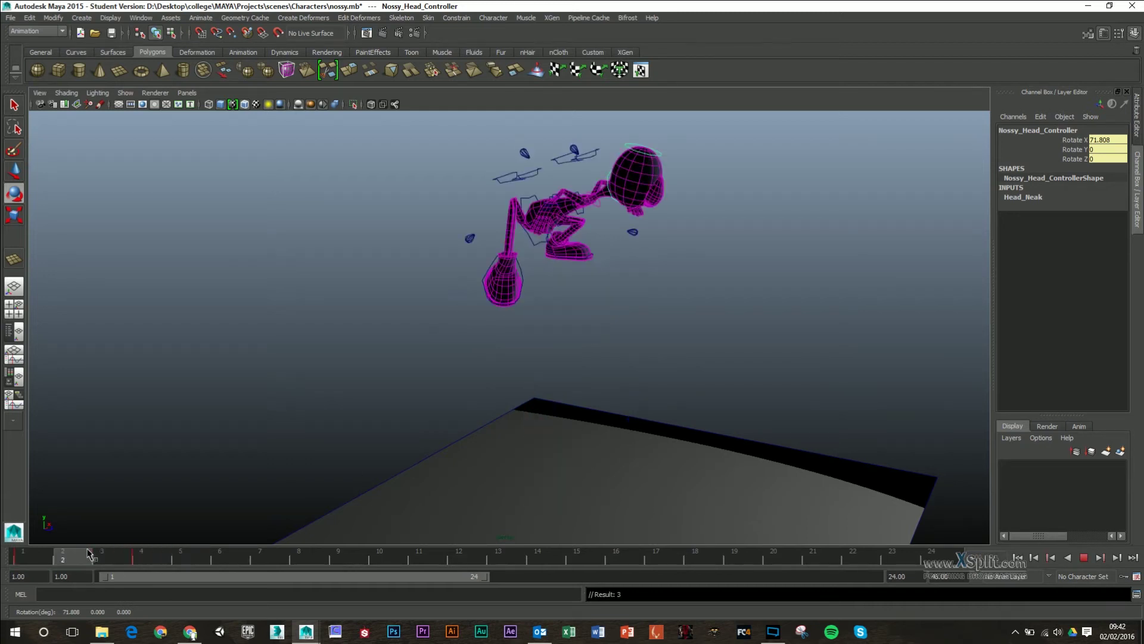
drag(103, 549, 203, 541)
alt+drag(596, 411, 441, 412)
alt+middle_drag(441, 411, 448, 278)
alt+drag(449, 280, 311, 413)
click(147, 559)
key(alt+v)
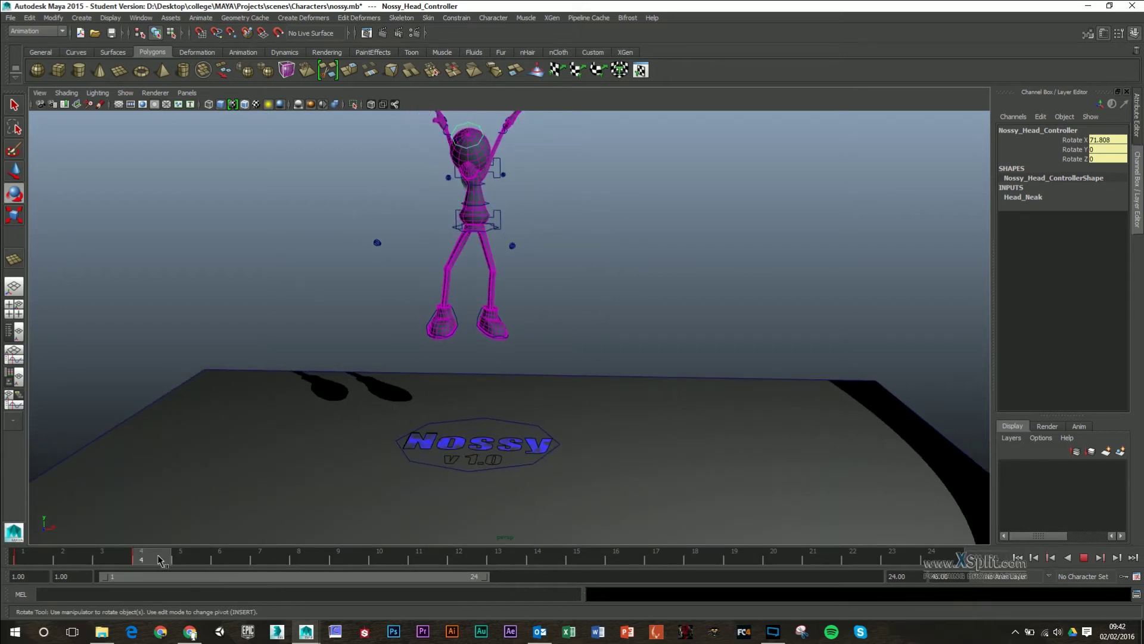
key(alt+v)
Step: At frame 7, select both leg controllers, both leg pole controls and the centre-of-gravity control
alt+drag(305, 530, 484, 394)
alt+drag(375, 330, 421, 342)
alt+right_drag(422, 342, 618, 277)
click(604, 260)
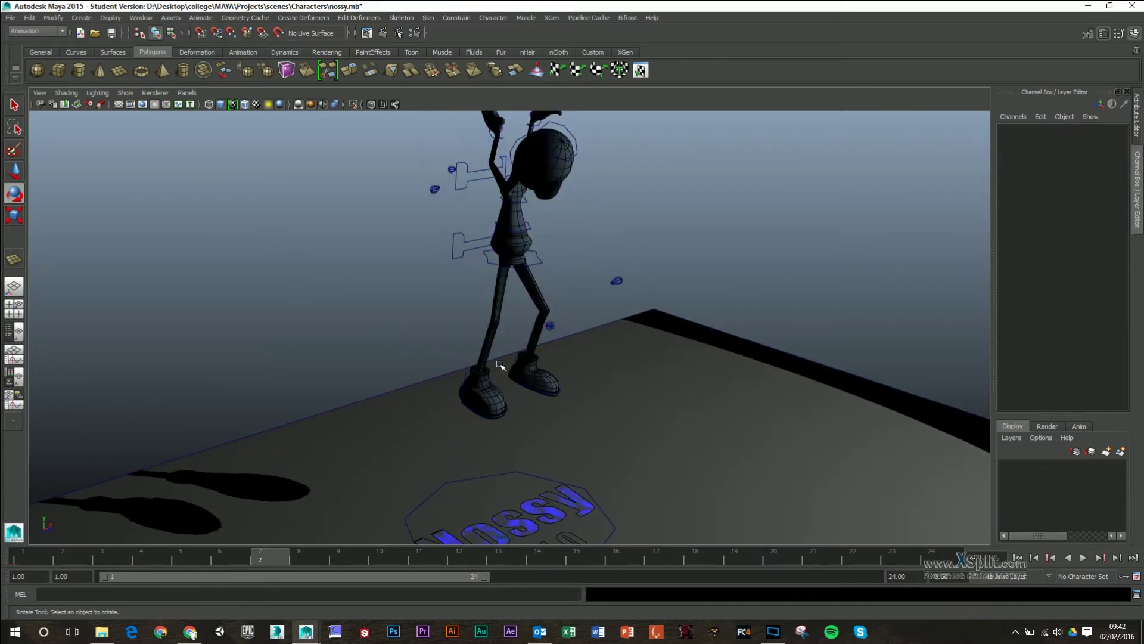
click(470, 373)
key(q)
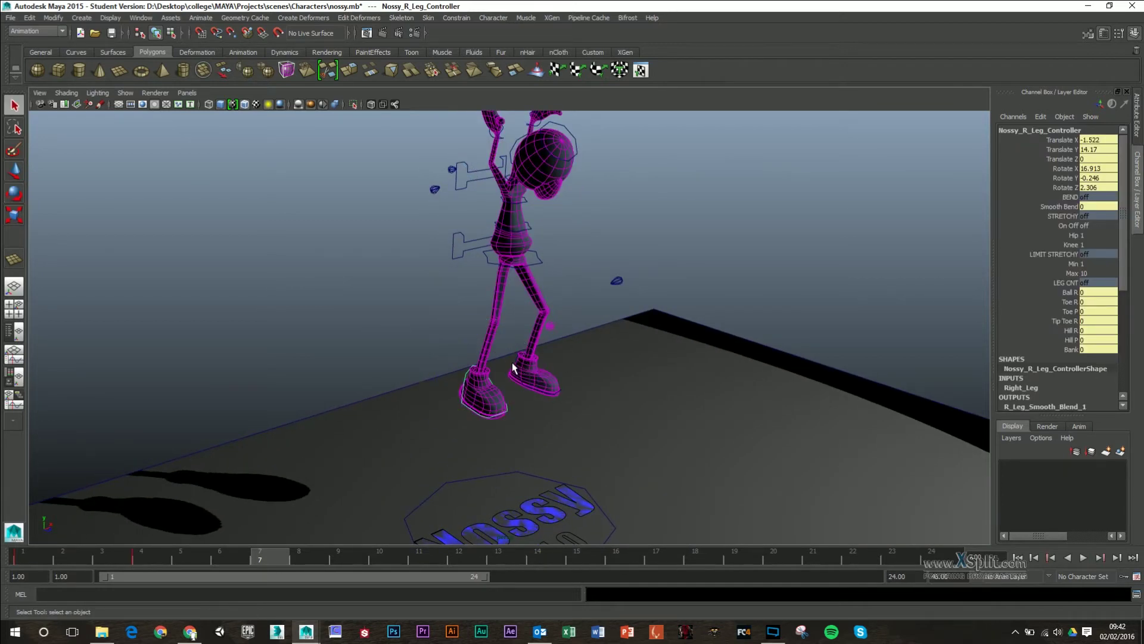
click(517, 367)
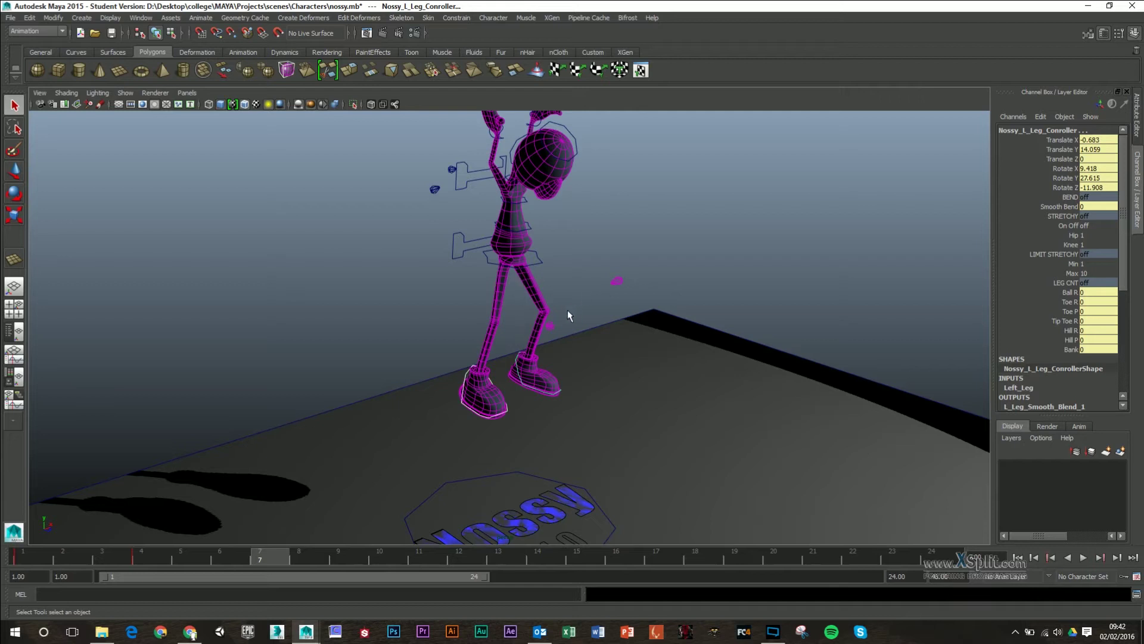
click(550, 323)
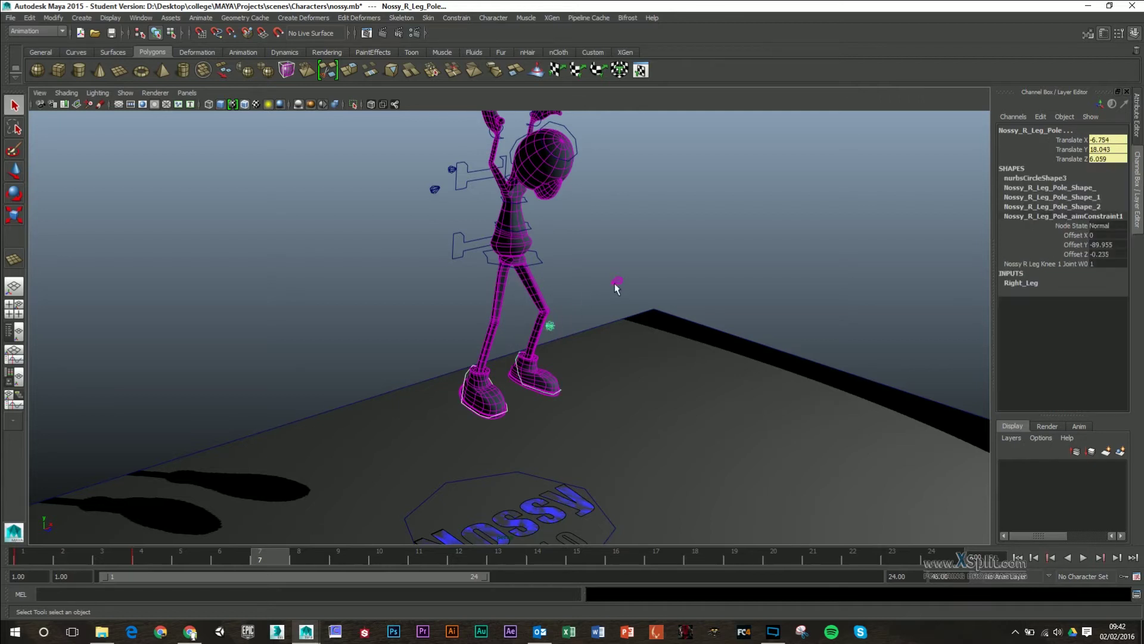
shift+click(534, 262)
Step: Add both hand pole controls, the head controller and both hand controllers to the selection
alt+middle_drag(437, 203, 441, 256)
click(441, 242)
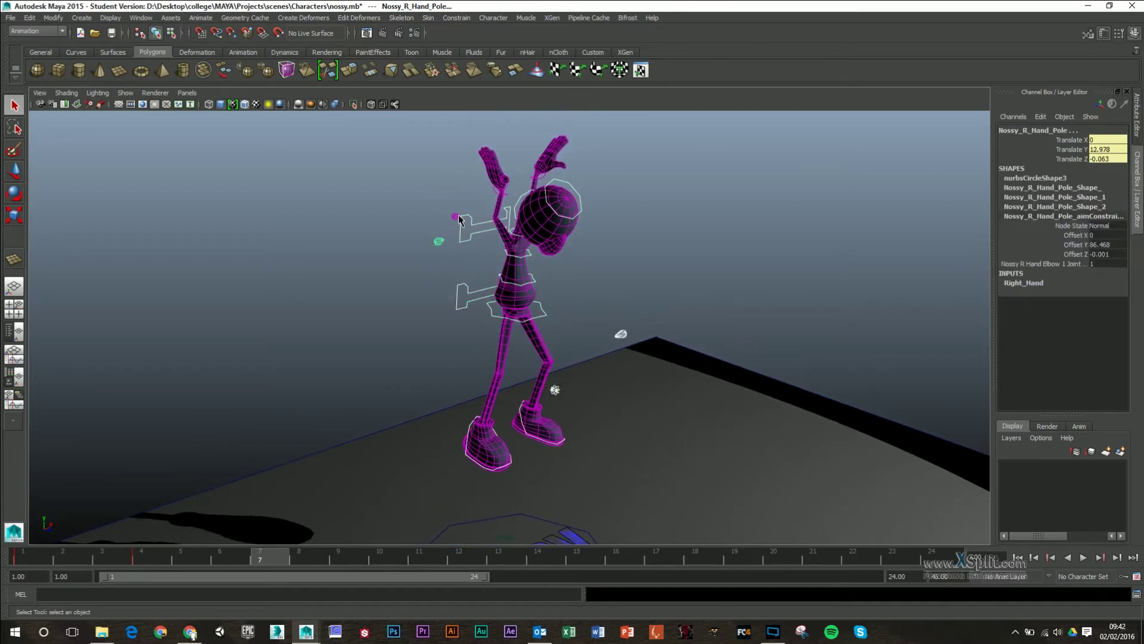
click(457, 218)
click(440, 242)
click(456, 218)
alt+drag(443, 265, 522, 212)
click(582, 200)
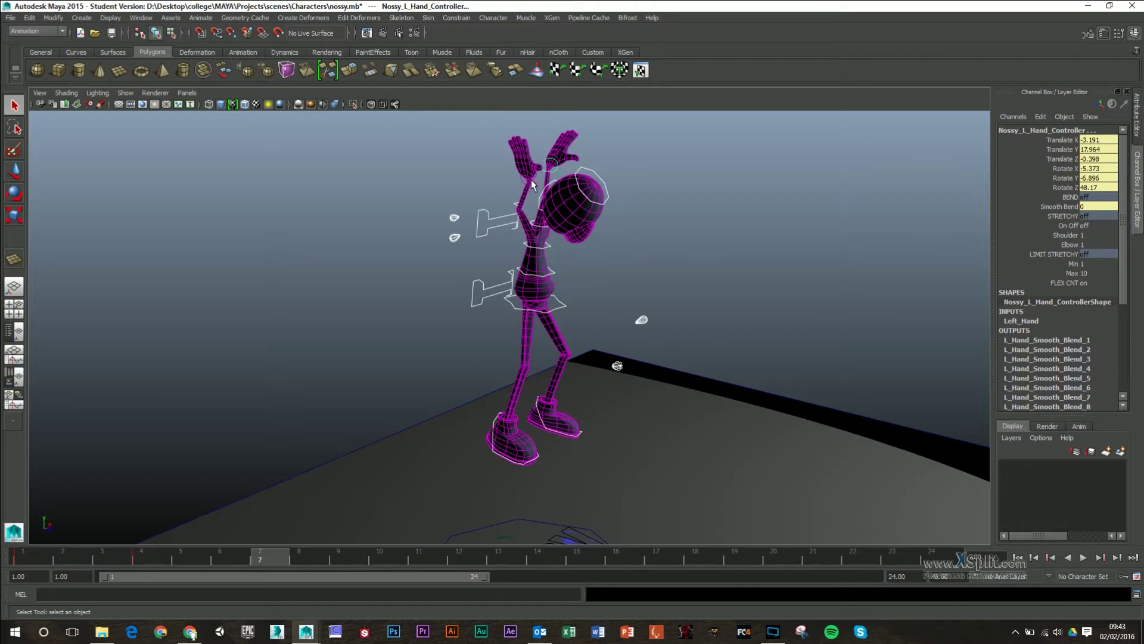
alt+drag(624, 234, 542, 255)
click(511, 252)
key(w)
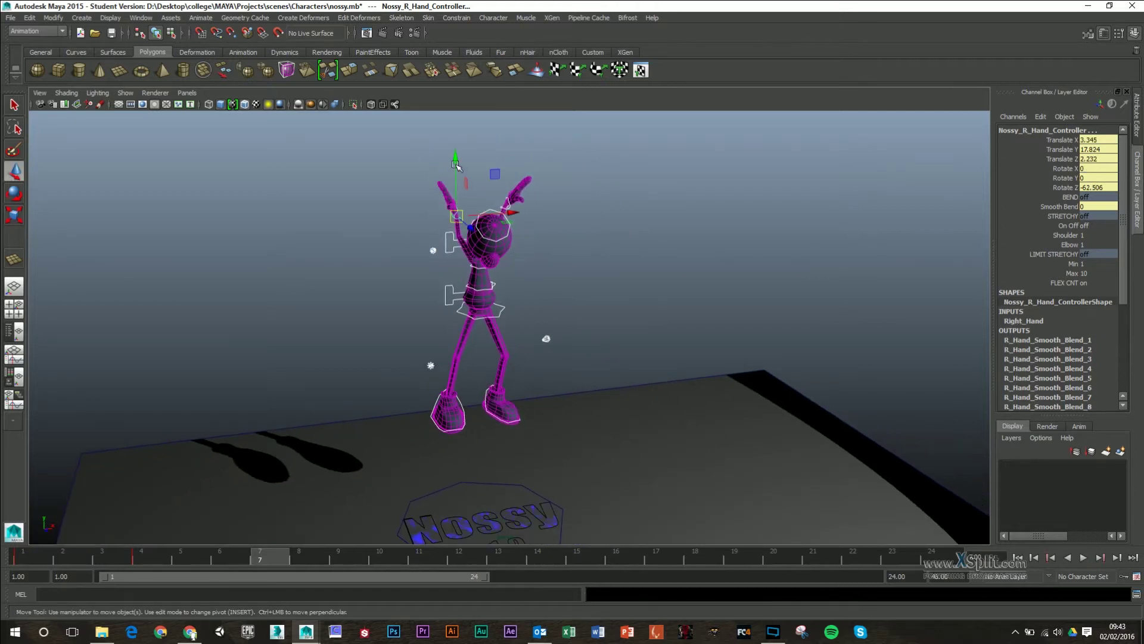
Step: Move all the selected controls straight down at frame 7, bringing the right hand controller's Translate Y to about -3.42
drag(453, 161, 456, 328)
alt+middle_drag(577, 405, 561, 285)
alt+drag(536, 316, 555, 315)
drag(435, 182, 441, 221)
alt+drag(465, 362, 544, 360)
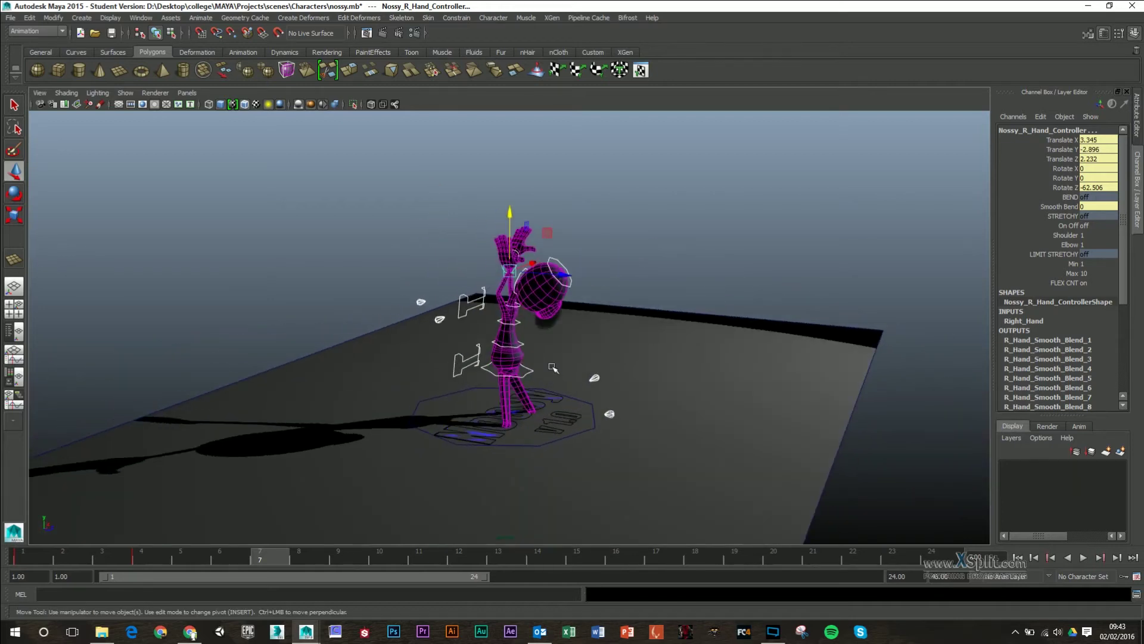
alt+middle_drag(544, 360, 521, 327)
alt+drag(507, 387, 453, 359)
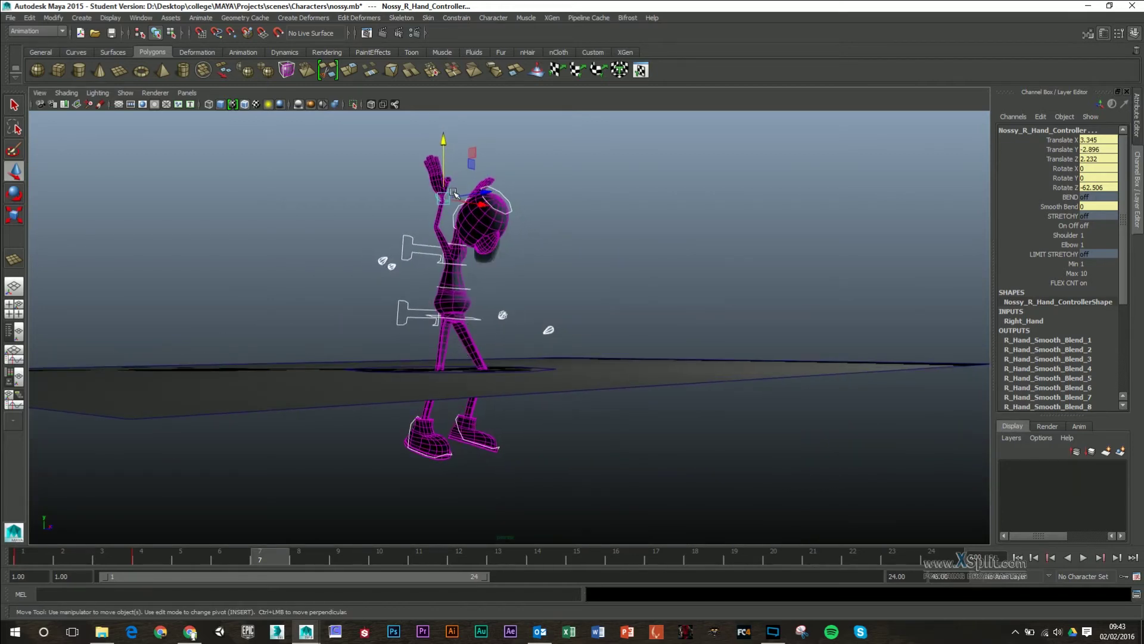
drag(444, 142, 446, 149)
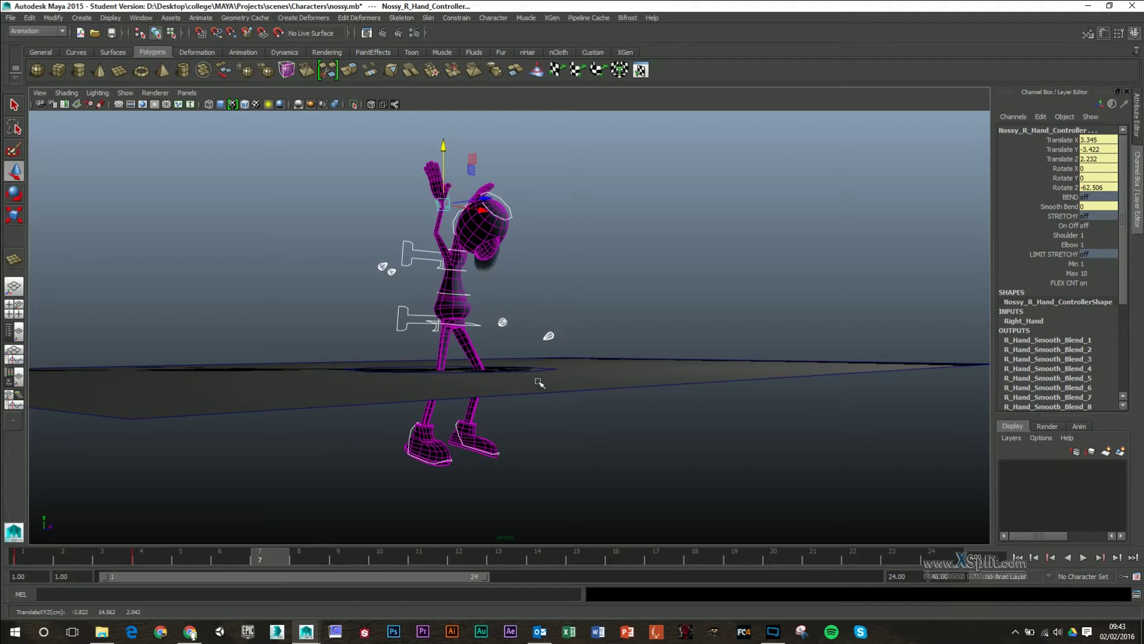
alt+drag(539, 382, 454, 419)
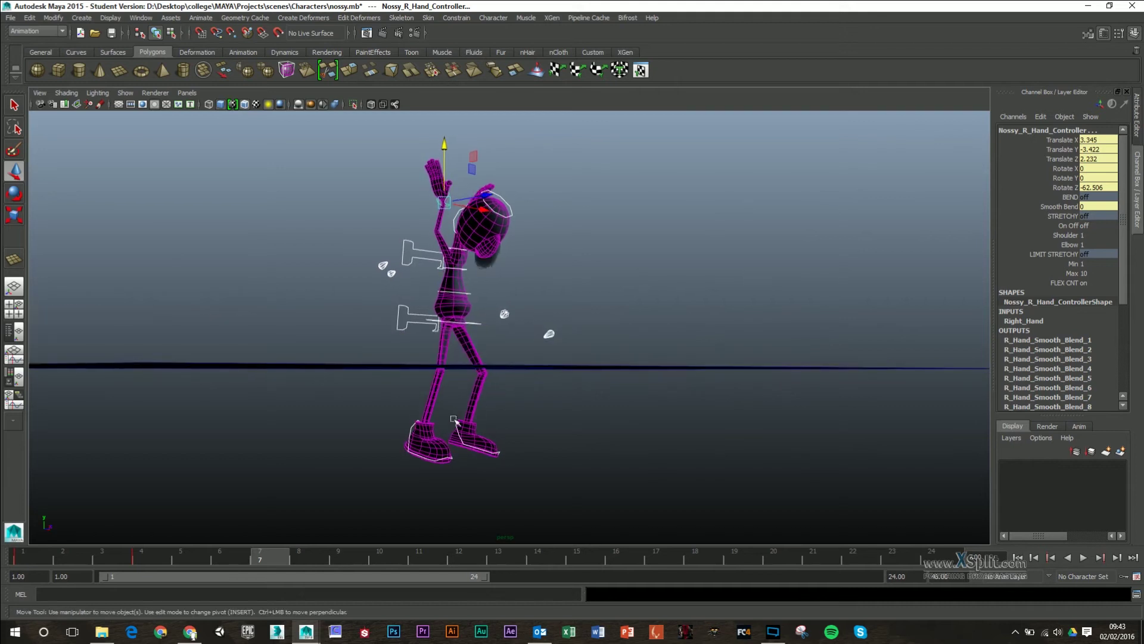
Step: Reset the right leg controller's Translate and Rotate values to 0 on all axes
click(410, 425)
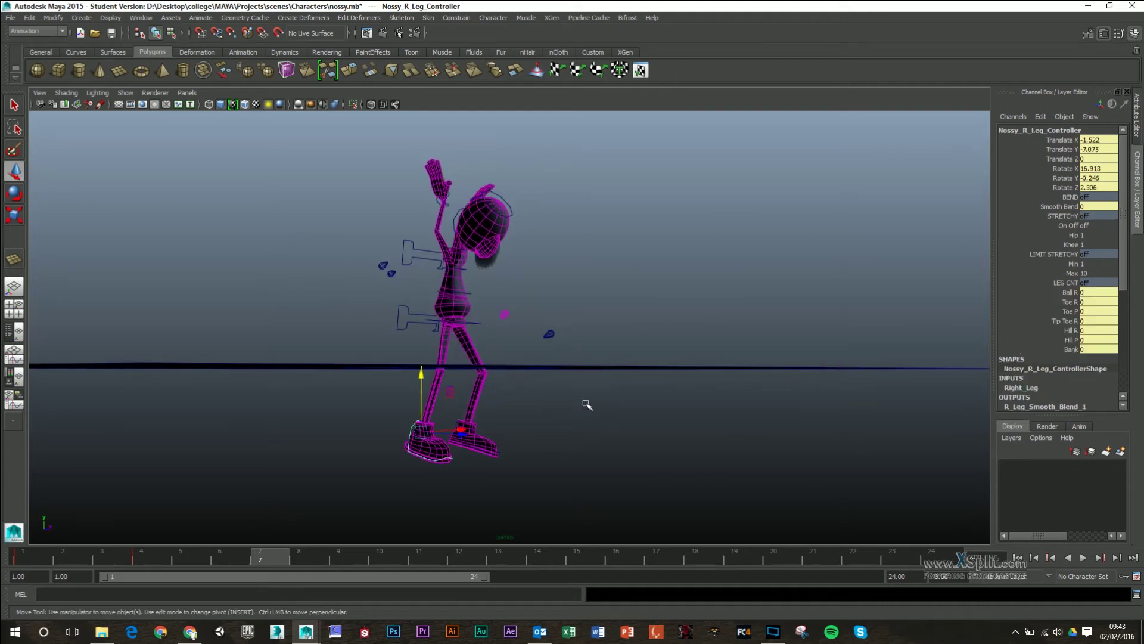
click(1107, 149)
text(0)
click(1091, 169)
text(0)
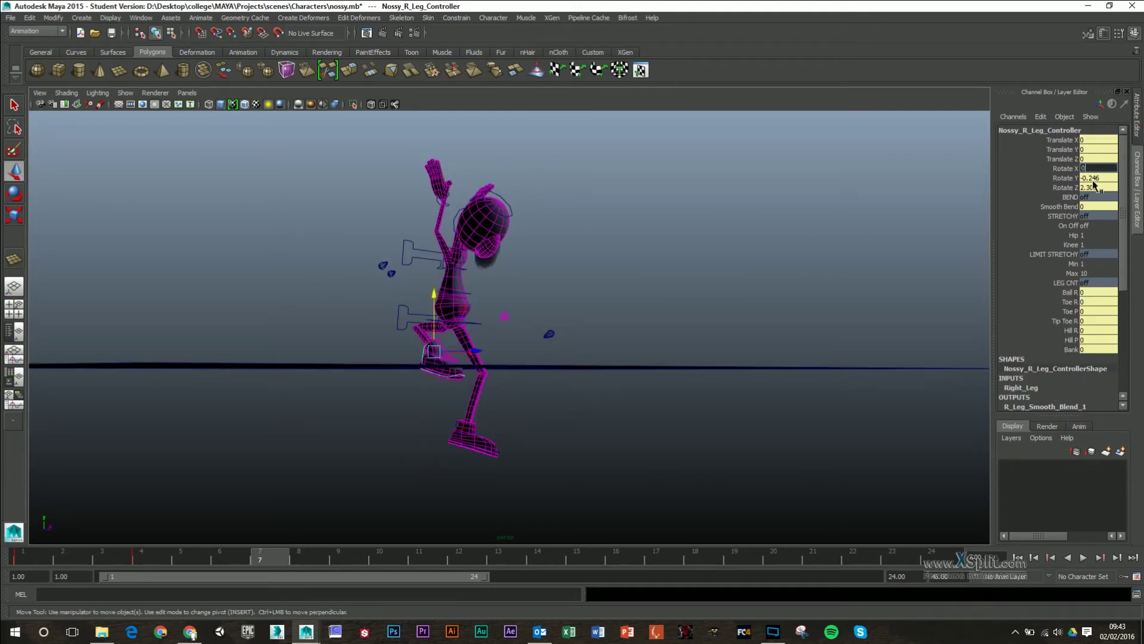
click(1092, 178)
text(0)
click(1090, 187)
text(0)
Step: Zero the left leg controller's translation and rotation, then shift the foot slightly outward to a Translate X of about 0.71
alt+drag(689, 268, 527, 320)
alt+drag(510, 424, 559, 380)
click(532, 408)
double_click(1099, 140)
click(1105, 150)
text(0)
click(1101, 169)
text(0)
click(1099, 179)
text(0)
click(1097, 187)
alt+drag(696, 315, 720, 353)
drag(604, 314, 618, 312)
Step: Rotate the centre-of-gravity control forward to a Rotate X of about 82 so the torso pitches towards the ground
alt+drag(444, 387, 450, 348)
click(497, 411)
alt+drag(593, 256, 512, 238)
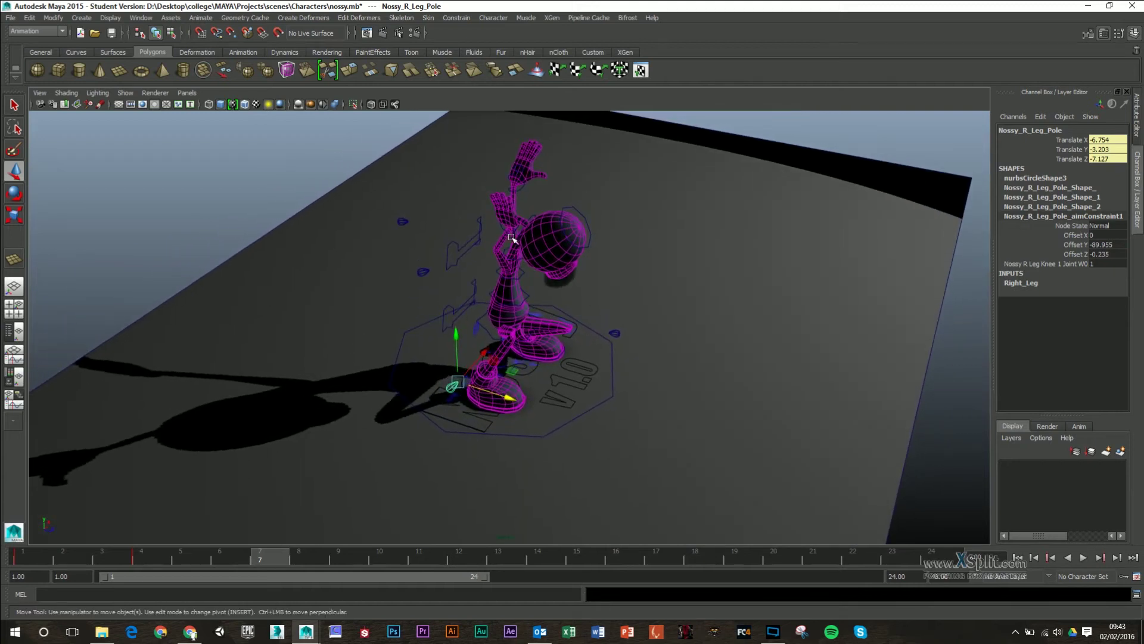
click(486, 327)
key(e)
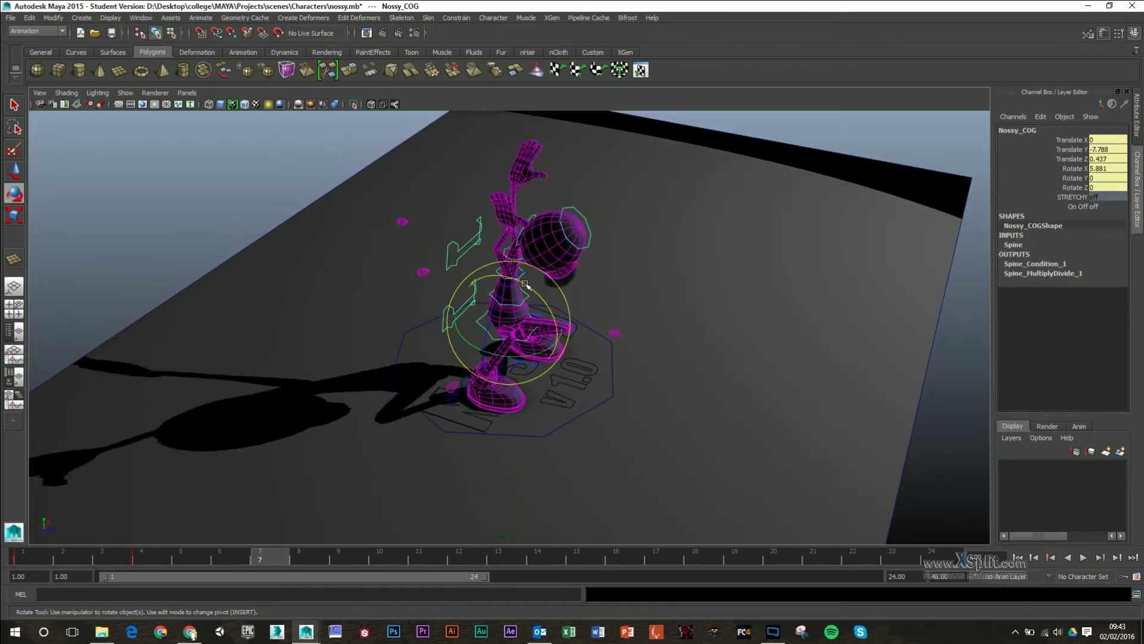
drag(525, 283, 507, 224)
Step: Move the right hand controller down to the ground in front of the feet and rotate it to a Rotate Z of about 9.2
click(504, 219)
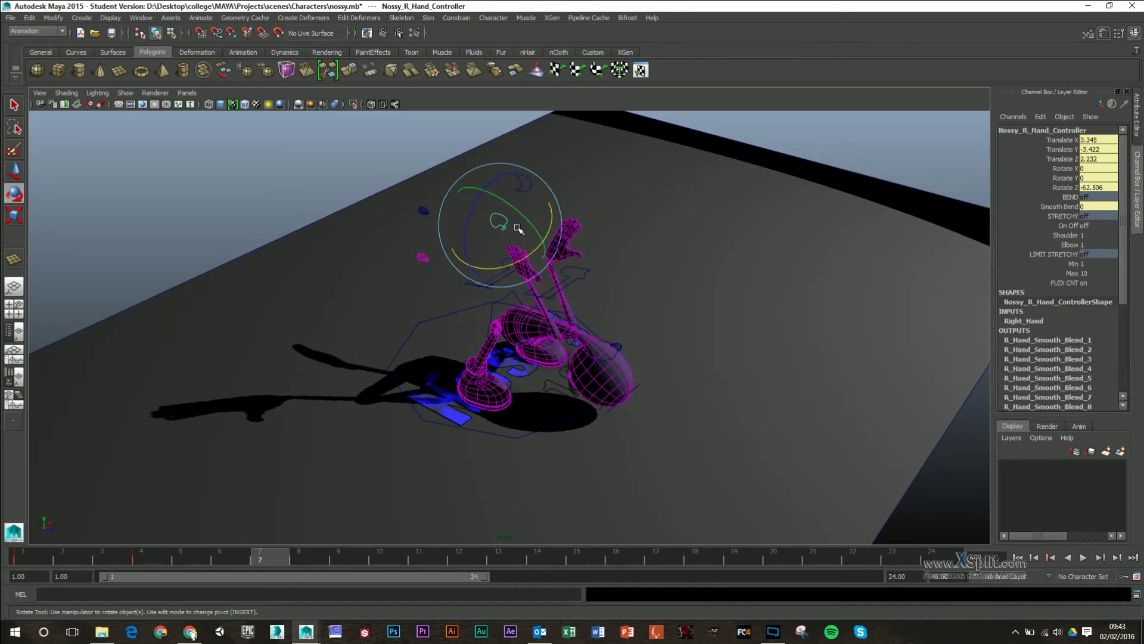
key(w)
drag(500, 185, 498, 304)
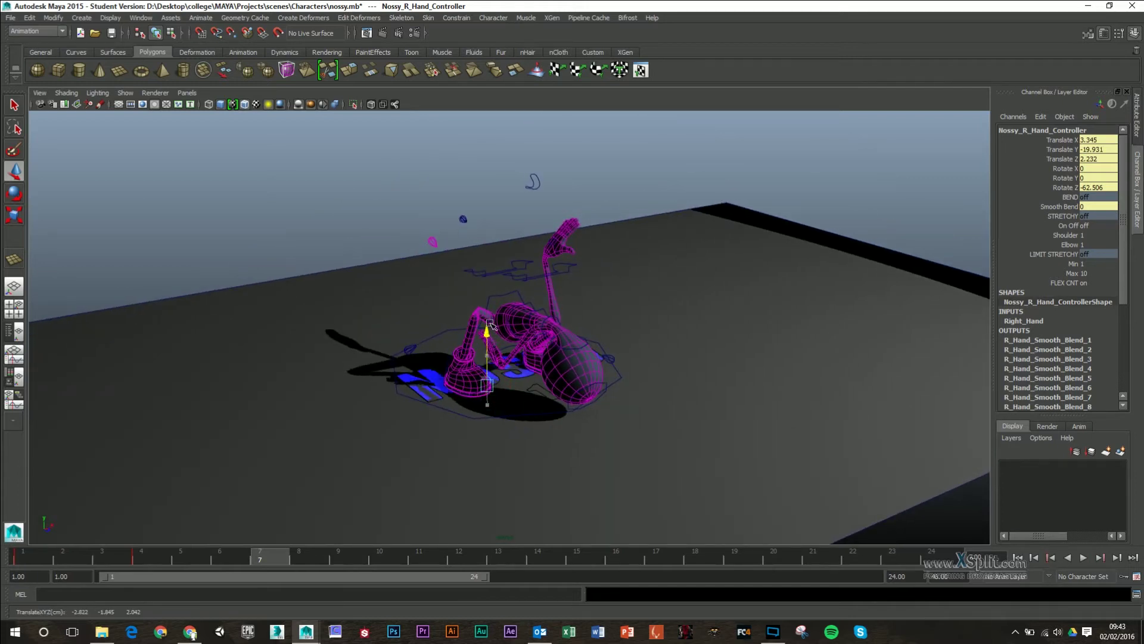
mouse_move(516, 369)
mouse_down()
mouse_move(546, 387)
mouse_move(505, 362)
mouse_up()
drag(480, 321, 546, 297)
key(e)
click(502, 301)
key(w)
key(e)
click(720, 161)
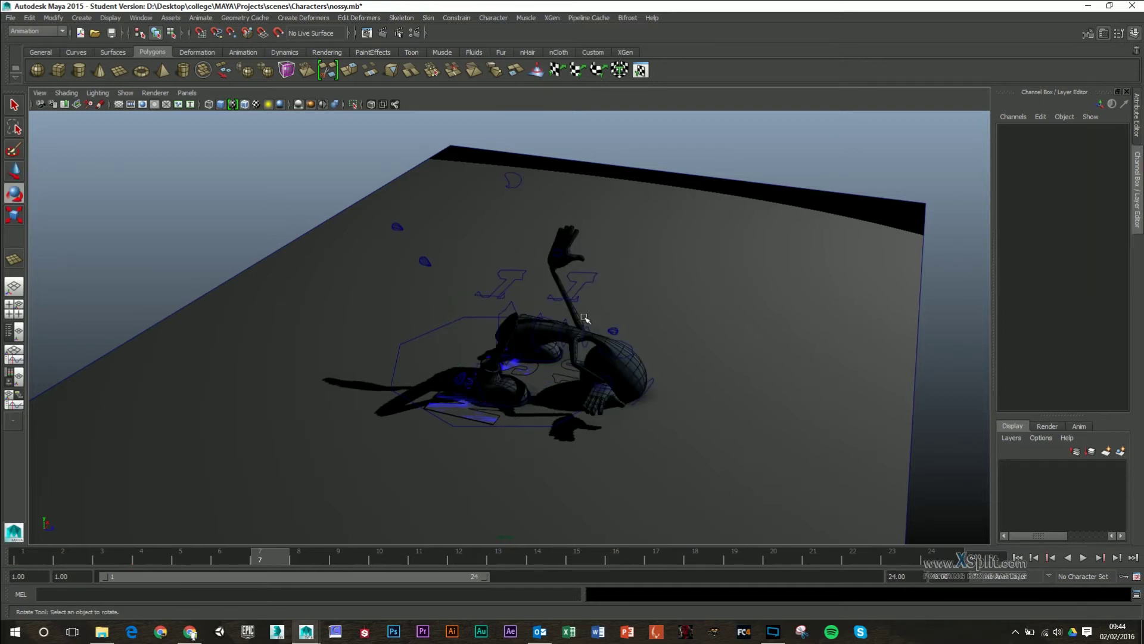
Step: Adjust the neck pose and rotate the head controller back so the head extends forward from the body
click(585, 332)
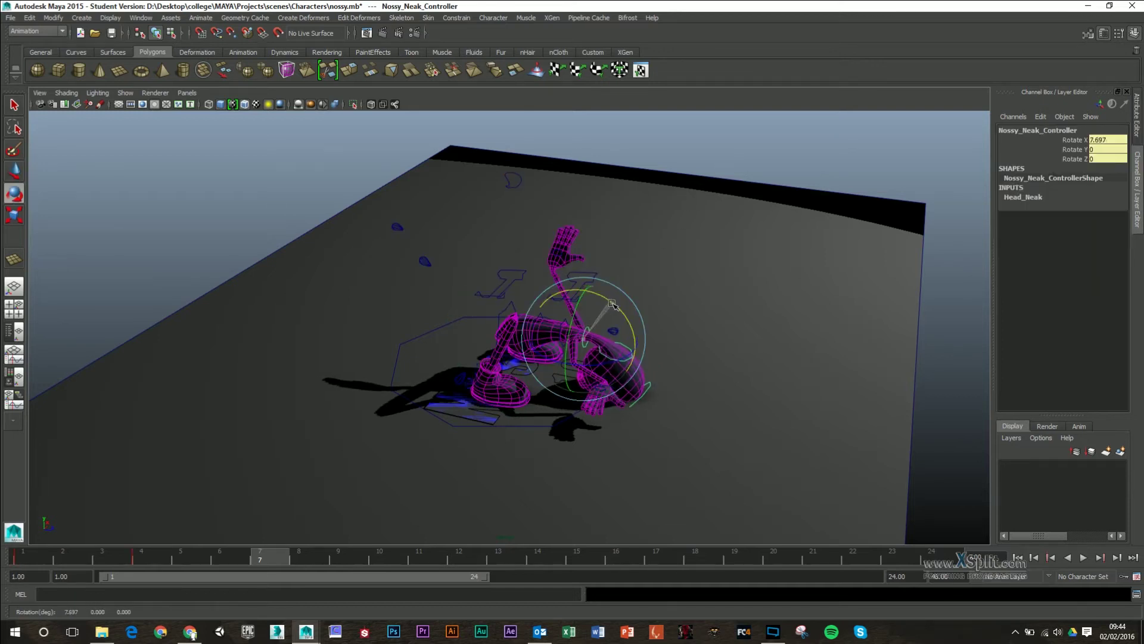
click(681, 214)
click(631, 352)
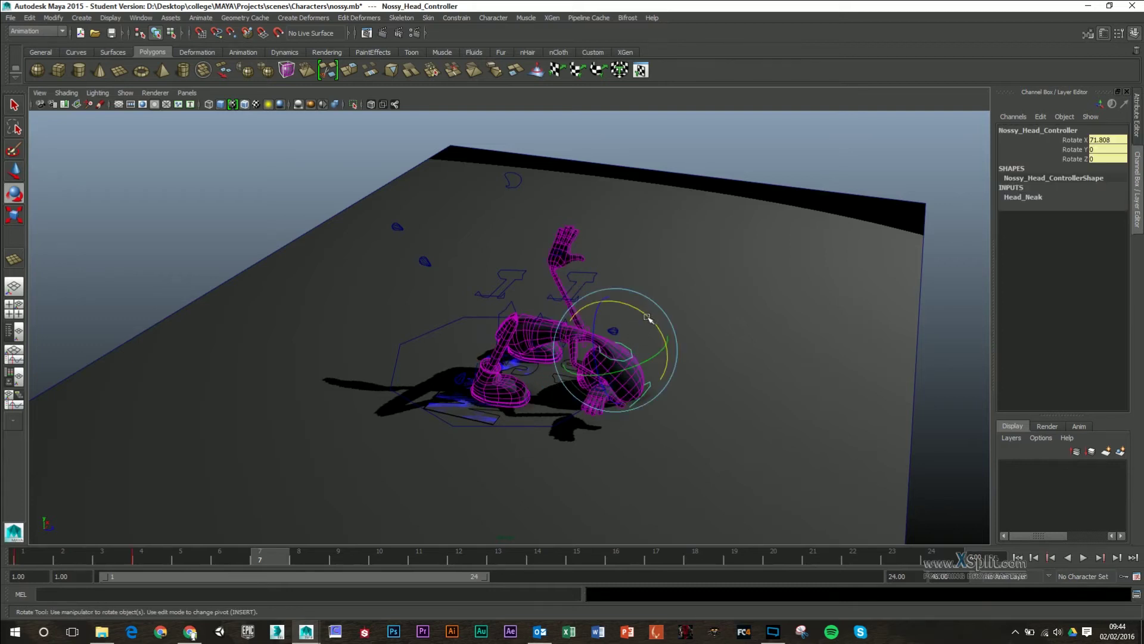
drag(648, 317, 575, 275)
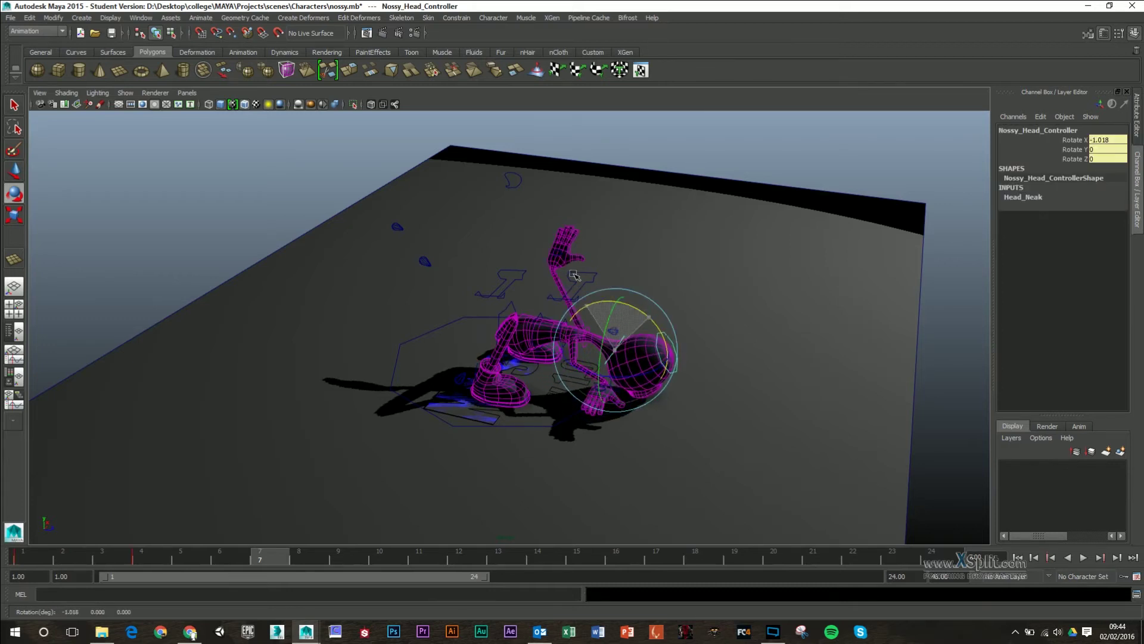
click(576, 300)
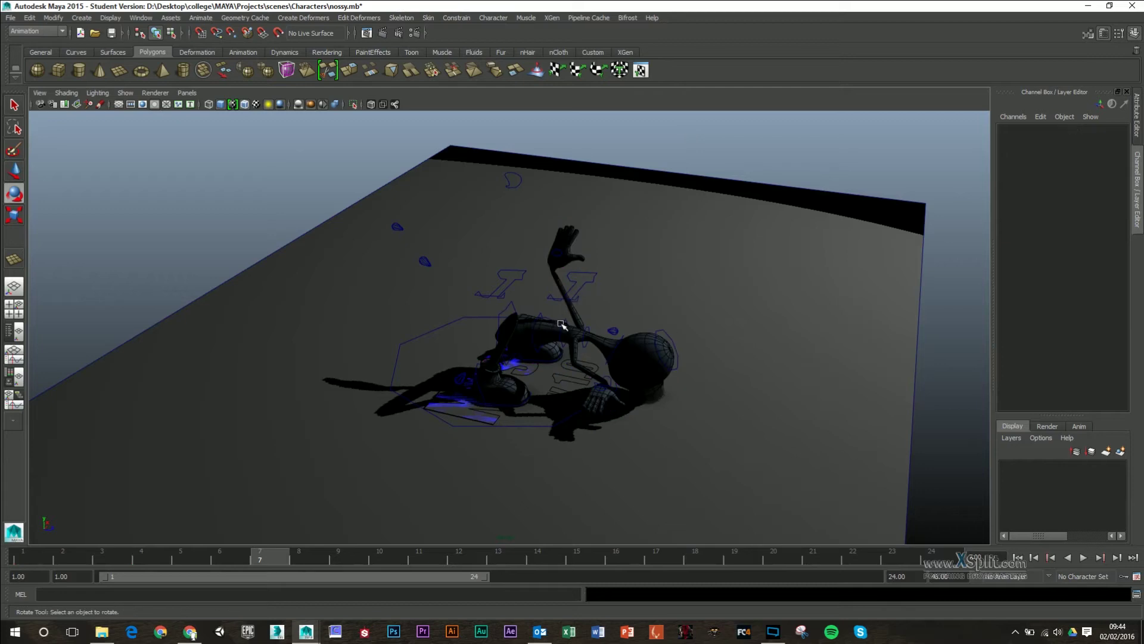
click(578, 314)
drag(586, 289, 573, 335)
click(734, 242)
Step: Fine-tune the right hand controller's height so the palm rests on the ground beside the head
alt+right_drag(512, 356, 527, 356)
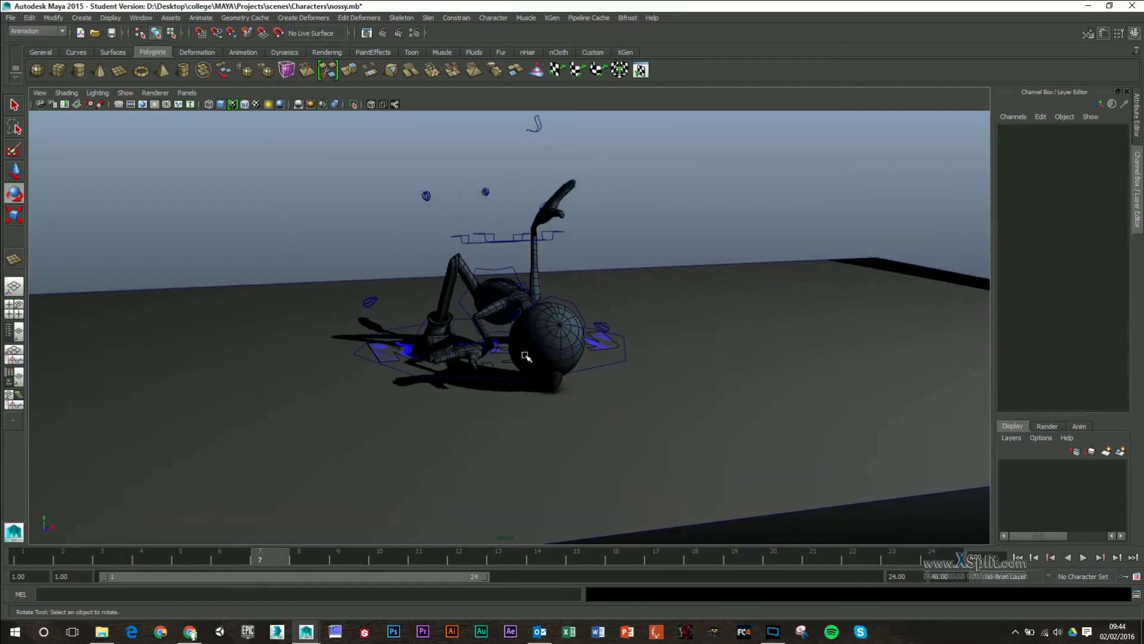
click(494, 347)
alt+right_drag(473, 382, 490, 383)
key(w)
drag(487, 298, 488, 330)
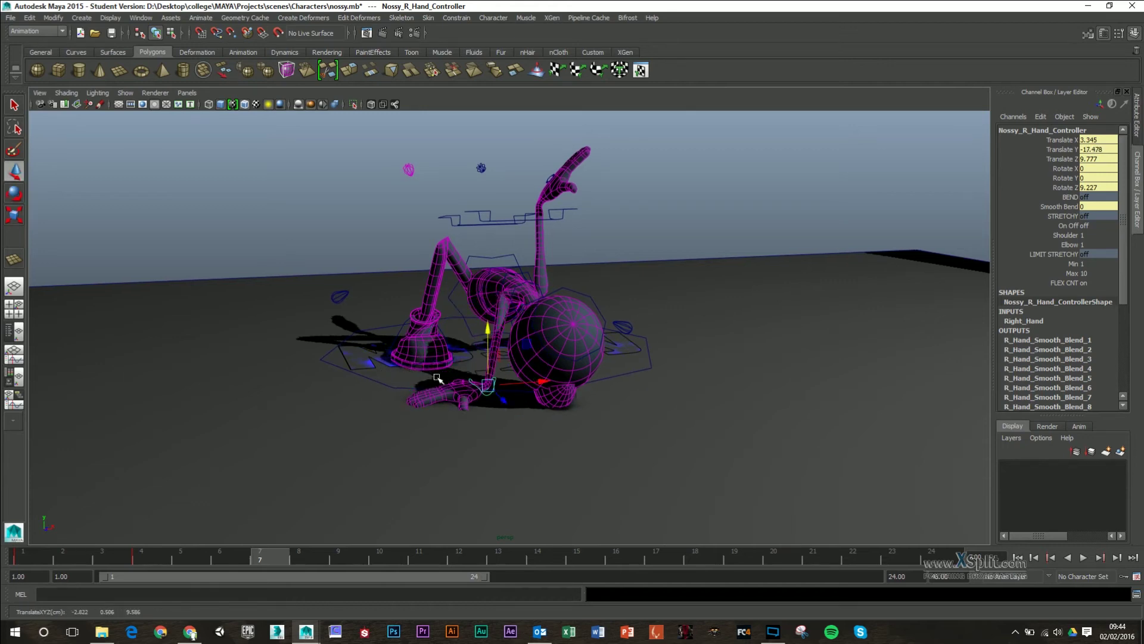
alt+right_drag(432, 378, 570, 409)
alt+drag(570, 409, 652, 387)
drag(603, 341, 607, 348)
Step: Move the left hand controller down and forward so the left hand is planted on the ground beside the head
alt+drag(717, 352, 543, 264)
click(548, 159)
key(e)
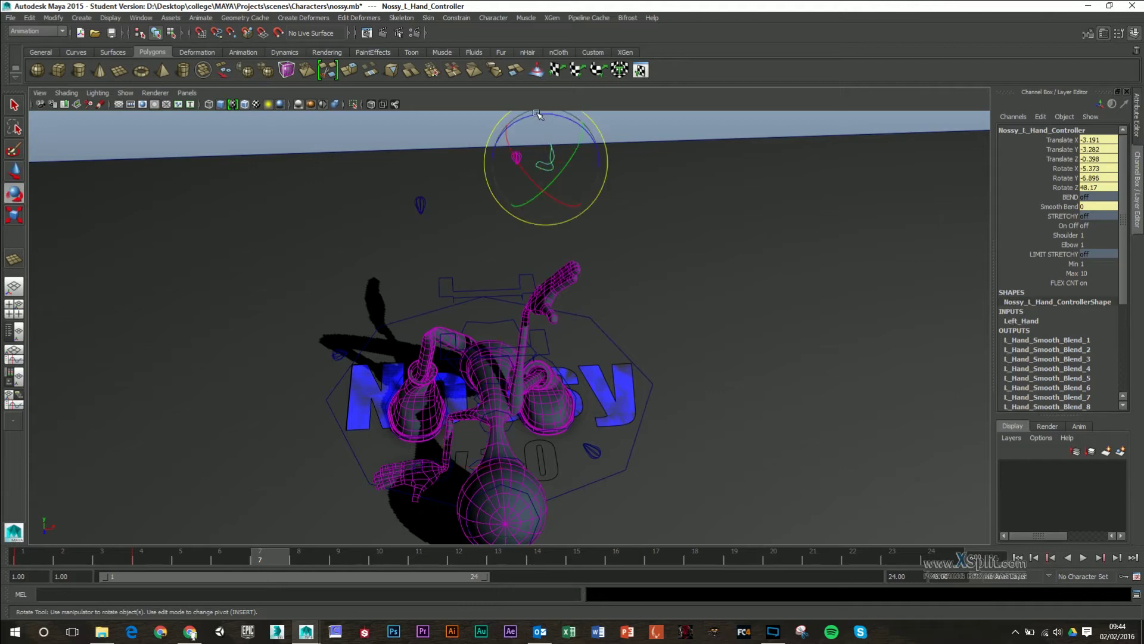
key(w)
drag(560, 132, 563, 385)
alt+drag(563, 384, 351, 415)
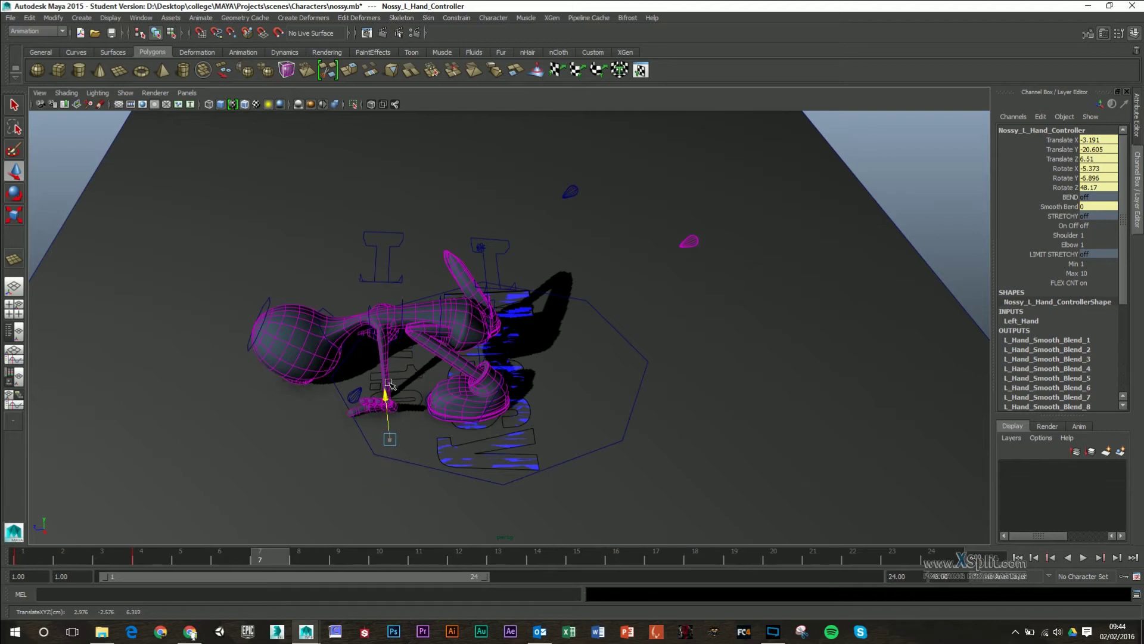
drag(391, 382, 558, 416)
key(e)
key(w)
key(e)
Step: Adjust the centre-of-gravity control's height to a Translate Y of about -8.16
alt+drag(644, 378, 667, 355)
click(498, 285)
key(w)
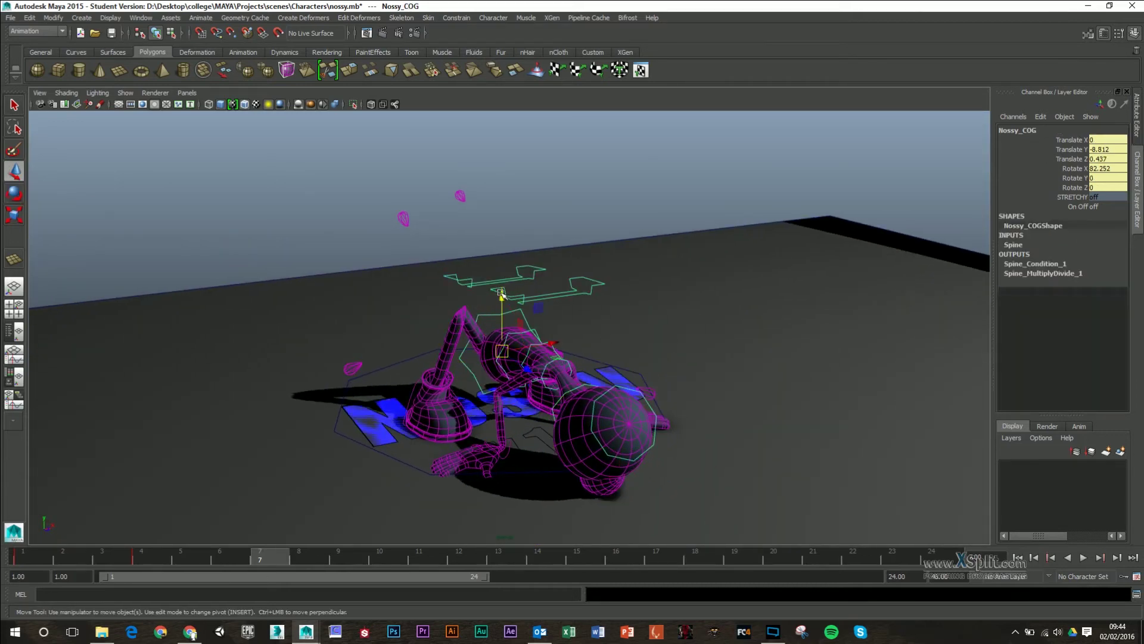
drag(502, 295, 539, 364)
click(660, 332)
Step: Move the left leg controller outward to a Translate X of about 2.2
key(e)
scroll(684, 376, down, 1)
click(532, 359)
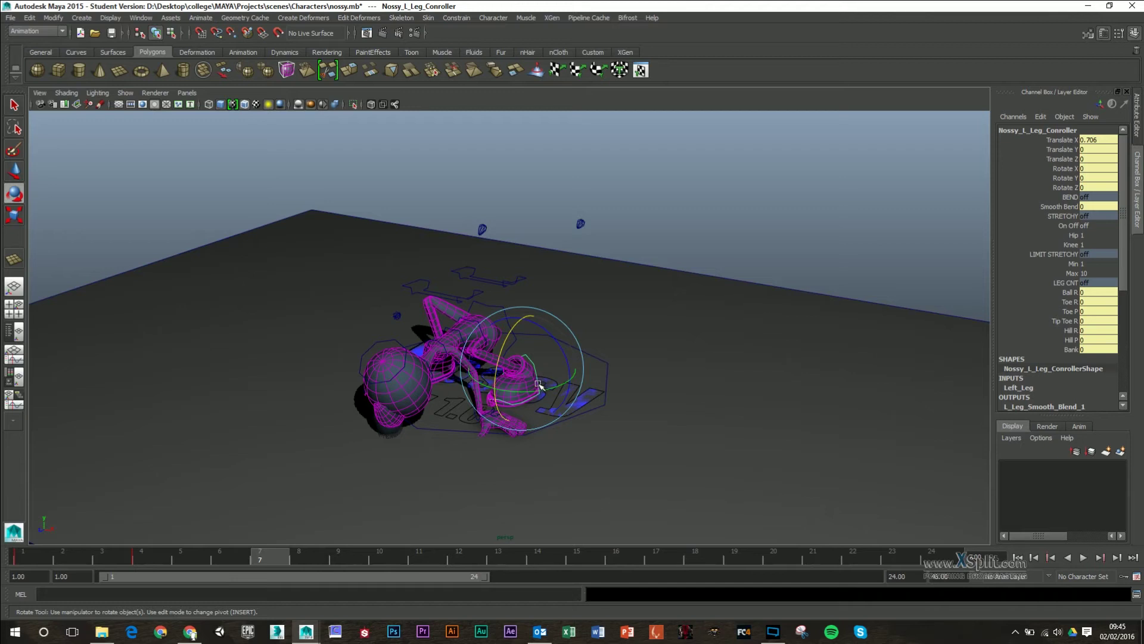
key(w)
drag(574, 379, 594, 373)
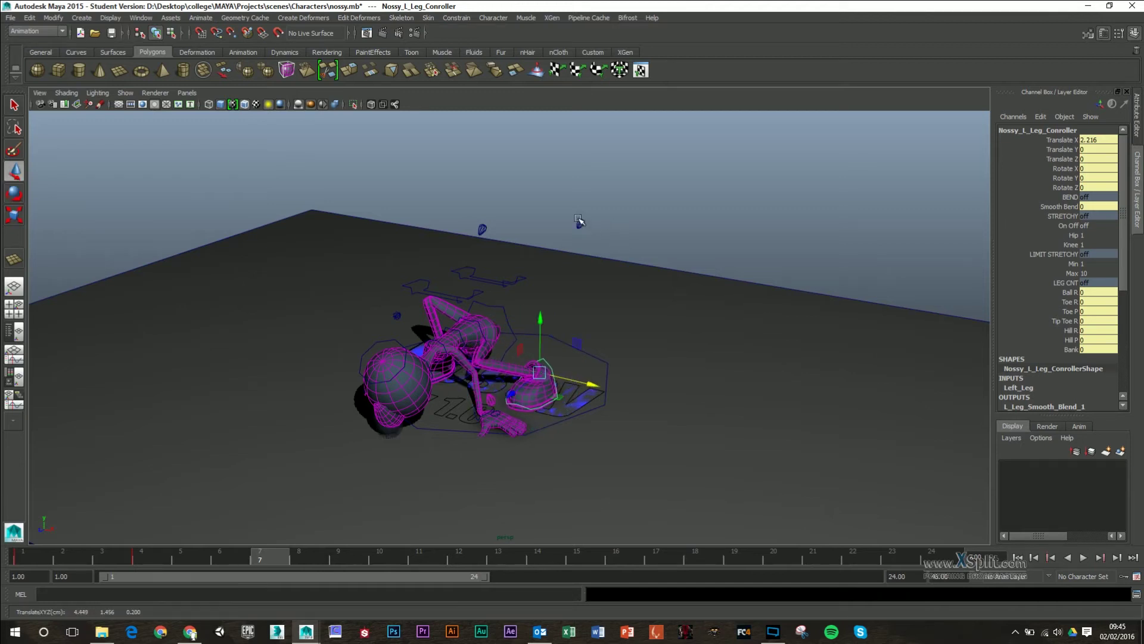
Step: Reposition the hand pole controls above the body to angle the elbows outward
click(580, 220)
alt+drag(605, 288, 583, 316)
drag(556, 246, 385, 333)
drag(497, 324, 438, 319)
click(445, 234)
Step: Move the right leg controller outward to a Translate X of about -3.9
click(390, 347)
alt+drag(439, 359, 562, 300)
click(431, 370)
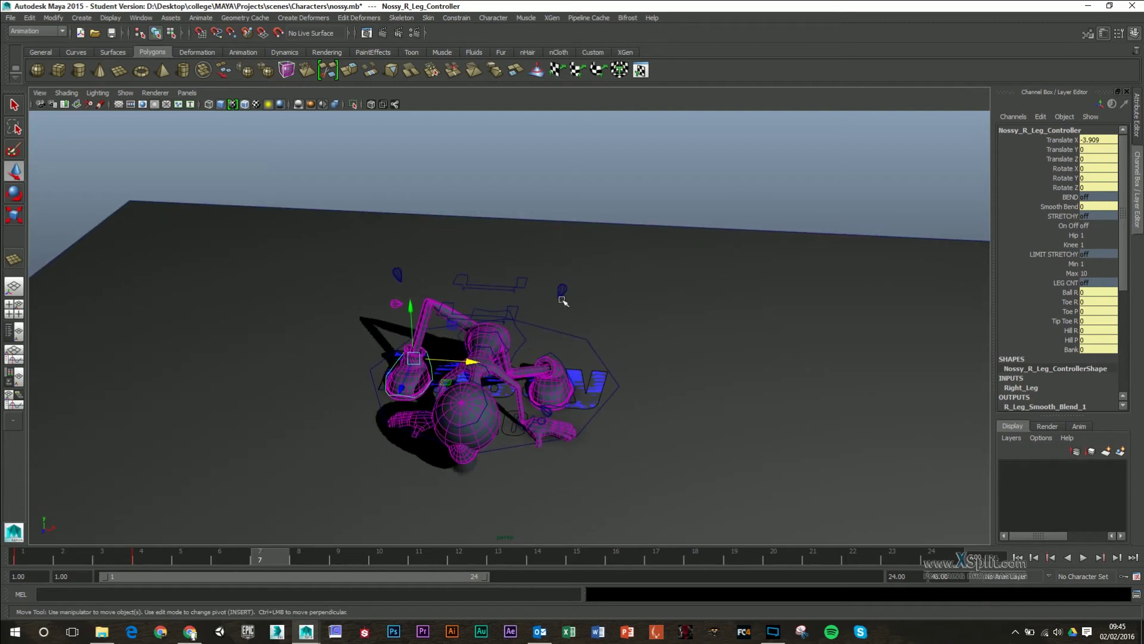
Step: Move the left leg pole control outward to a Translate X of about 6.4 to turn the left knee out
click(560, 411)
drag(605, 411, 672, 311)
alt+drag(538, 386, 558, 401)
alt+drag(484, 399, 514, 415)
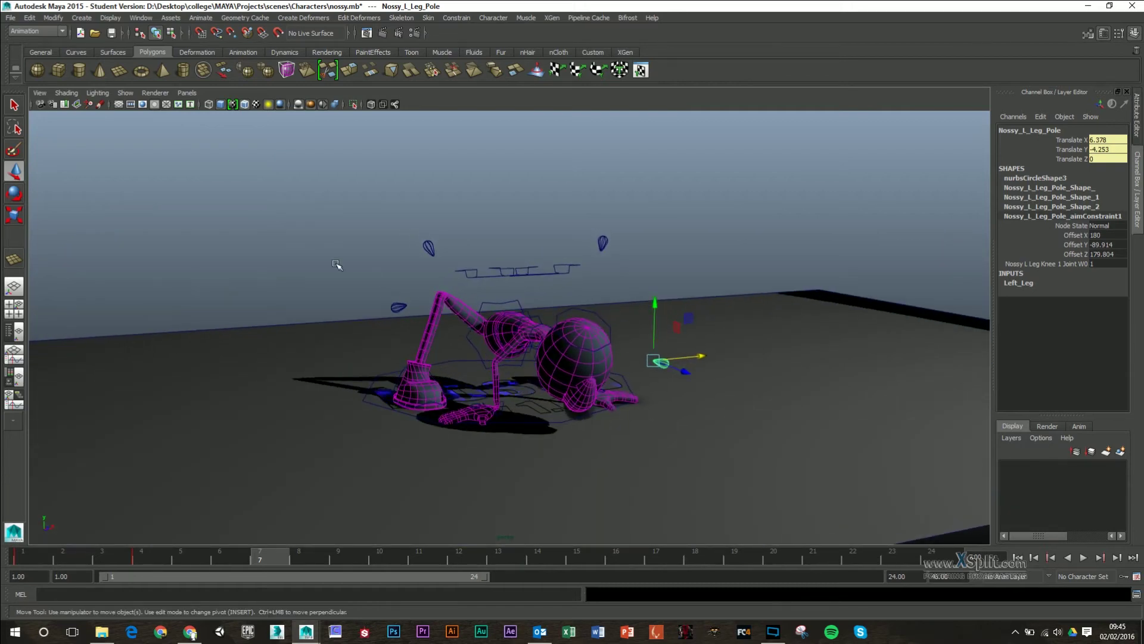
Step: Select all of the character's controls without the ground plane and key the landing pose at frame 7
drag(287, 196, 695, 453)
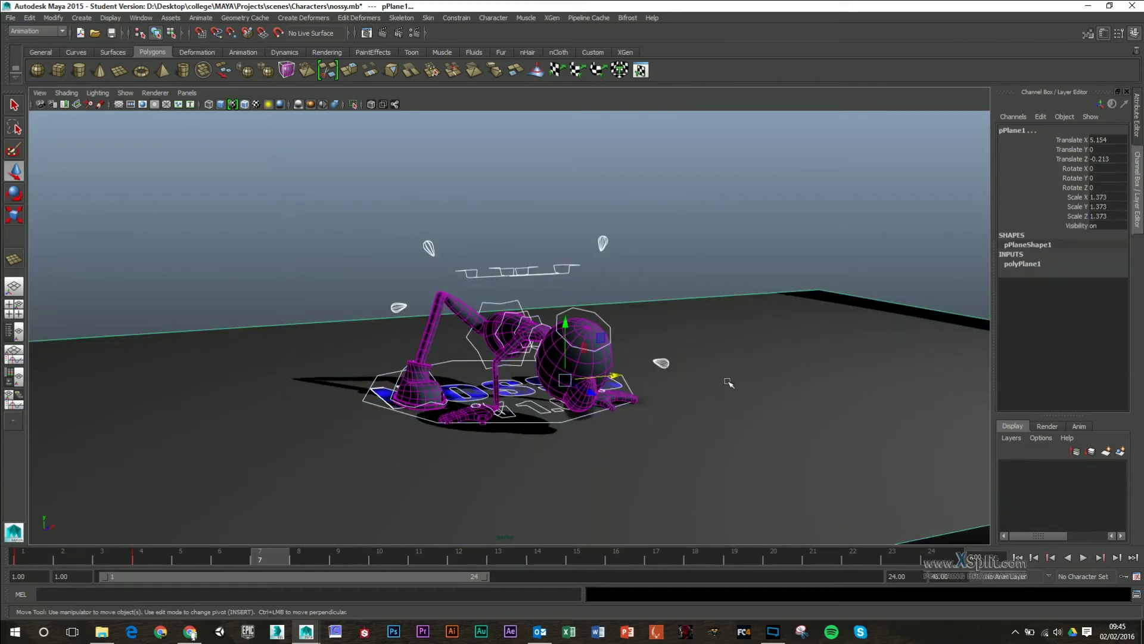
shift+click(742, 350)
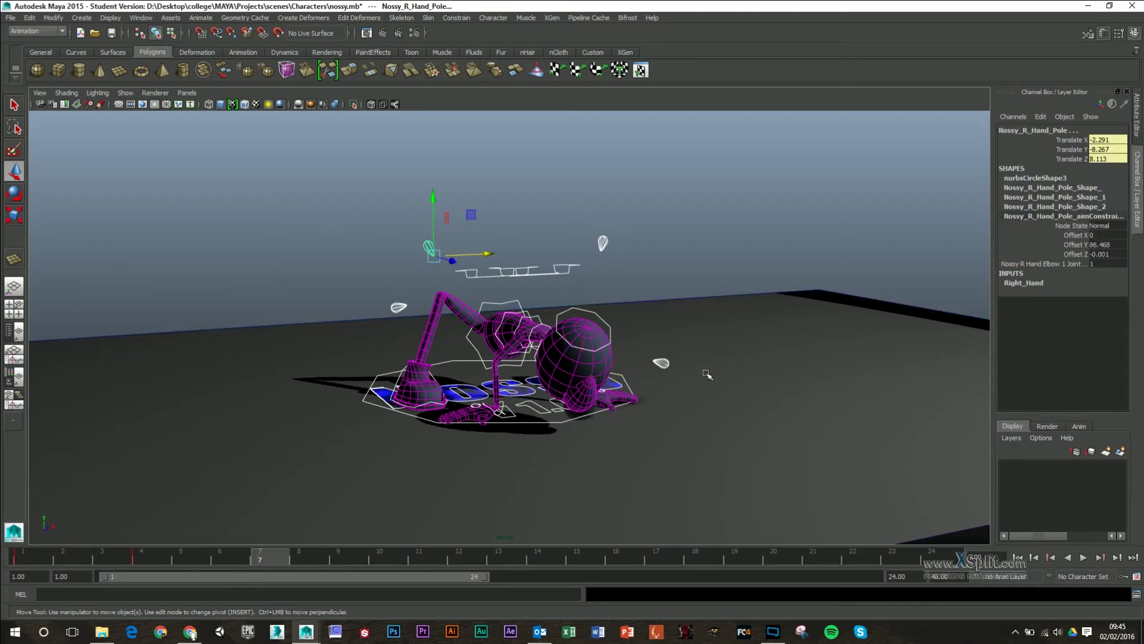
alt+drag(473, 455, 292, 575)
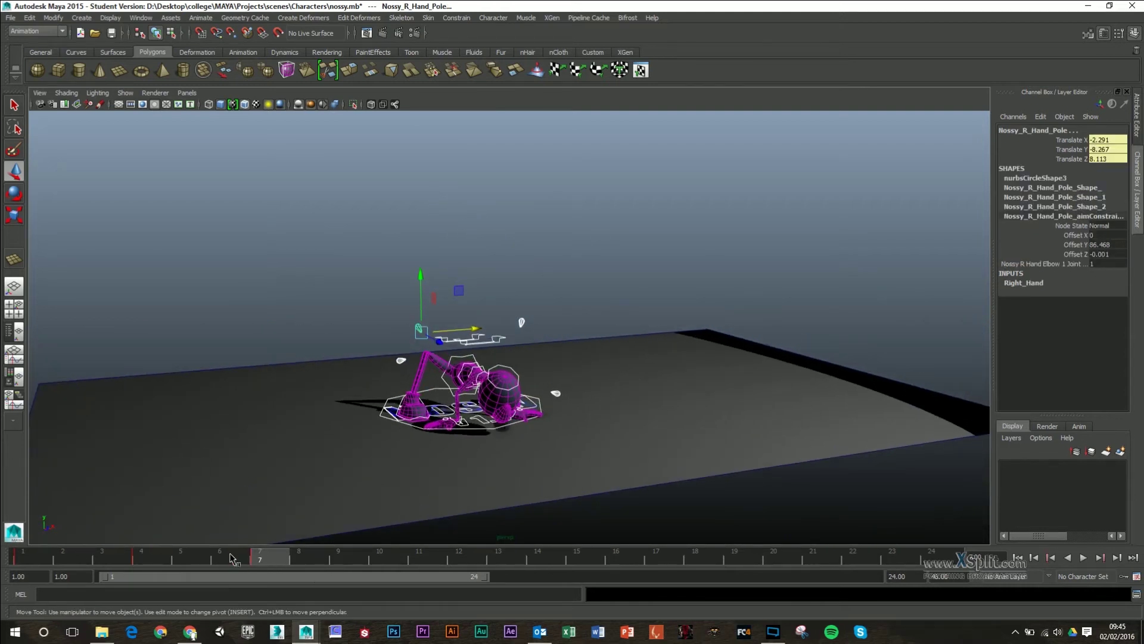
Step: Scrub and play back the fall through frame 9, examining the landing pose up close
drag(222, 557, 83, 559)
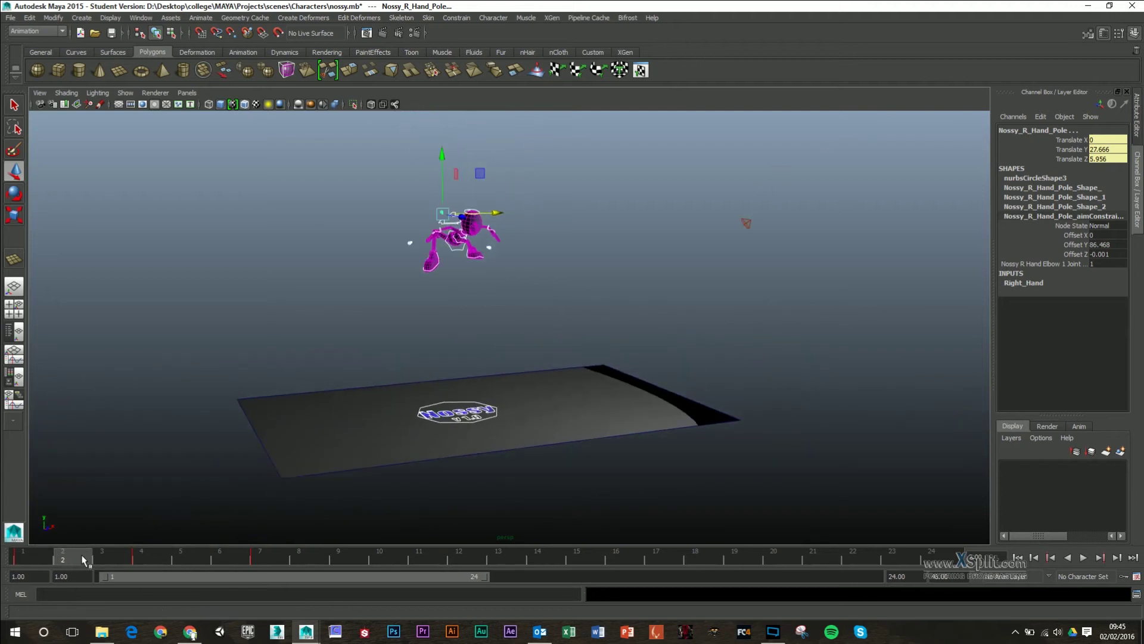
key(alt+v)
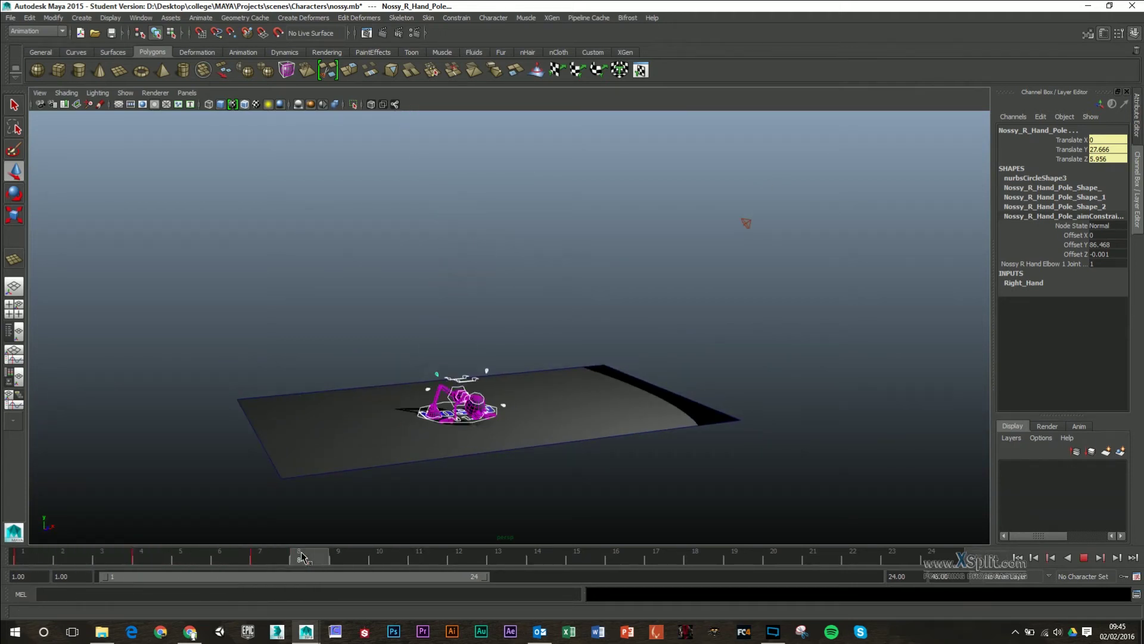
drag(301, 556, 282, 554)
scroll(569, 471, up, 2)
alt+middle_drag(504, 444, 506, 366)
scroll(507, 365, up, 3)
alt+drag(537, 358, 495, 432)
drag(309, 558, 341, 559)
alt+drag(391, 411, 481, 423)
scroll(481, 423, up, 2)
alt+right_drag(480, 423, 495, 421)
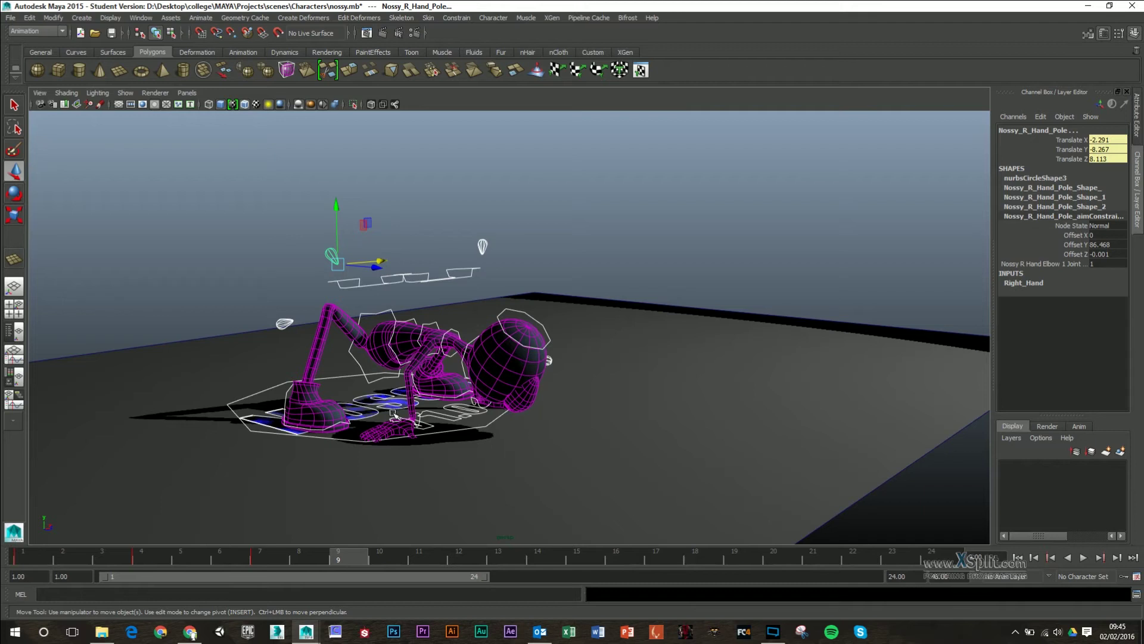
Step: At frame 7, lower the centre-of-gravity control to a Translate Y of about -8.63 and key it
click(267, 561)
click(348, 313)
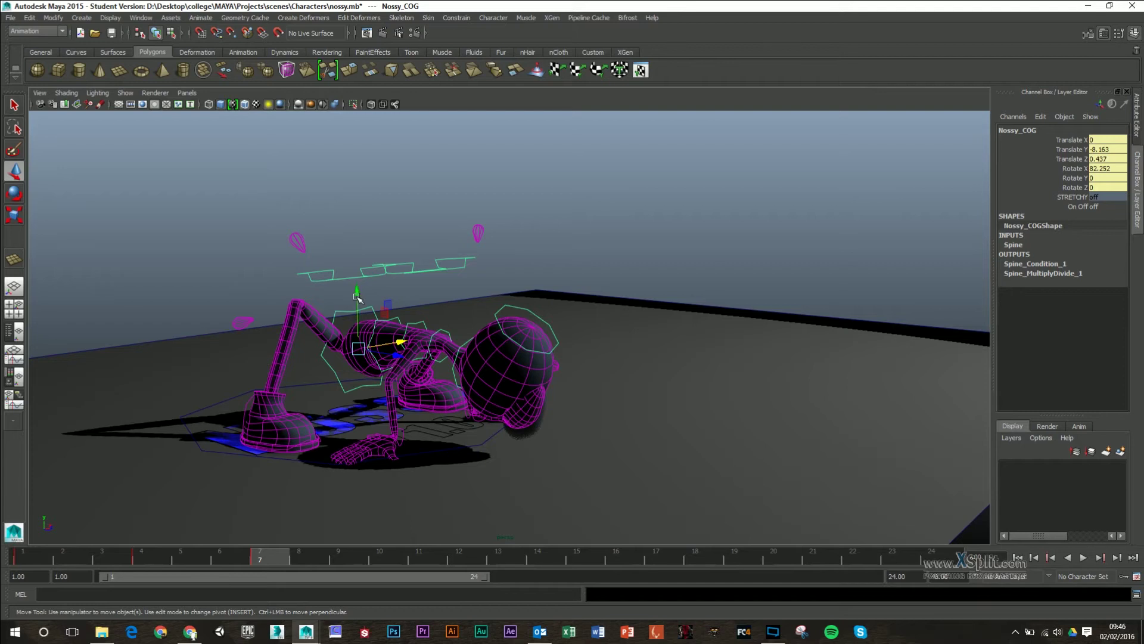
drag(358, 289, 360, 299)
key(s)
Step: At frame 9, raise the centre-of-gravity control to a Translate Y of about -7.97 and key it
click(338, 557)
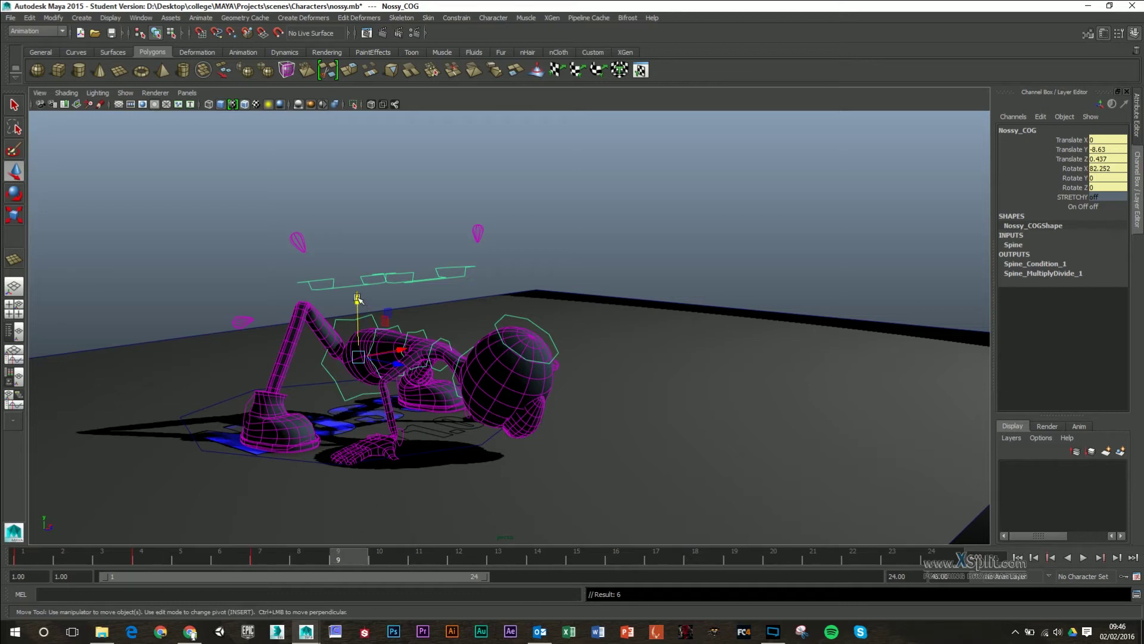
drag(359, 299, 360, 289)
key(s)
Step: Play back and scrub frames 7 to 9 to review the body's rebound after impact
key(alt+v)
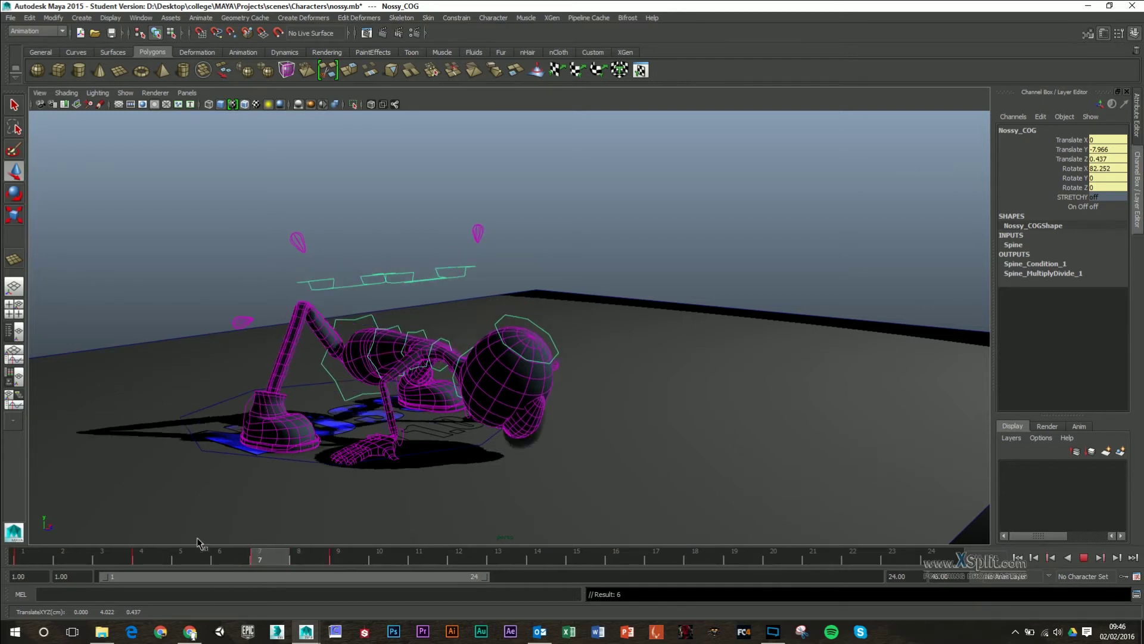
drag(202, 544, 341, 556)
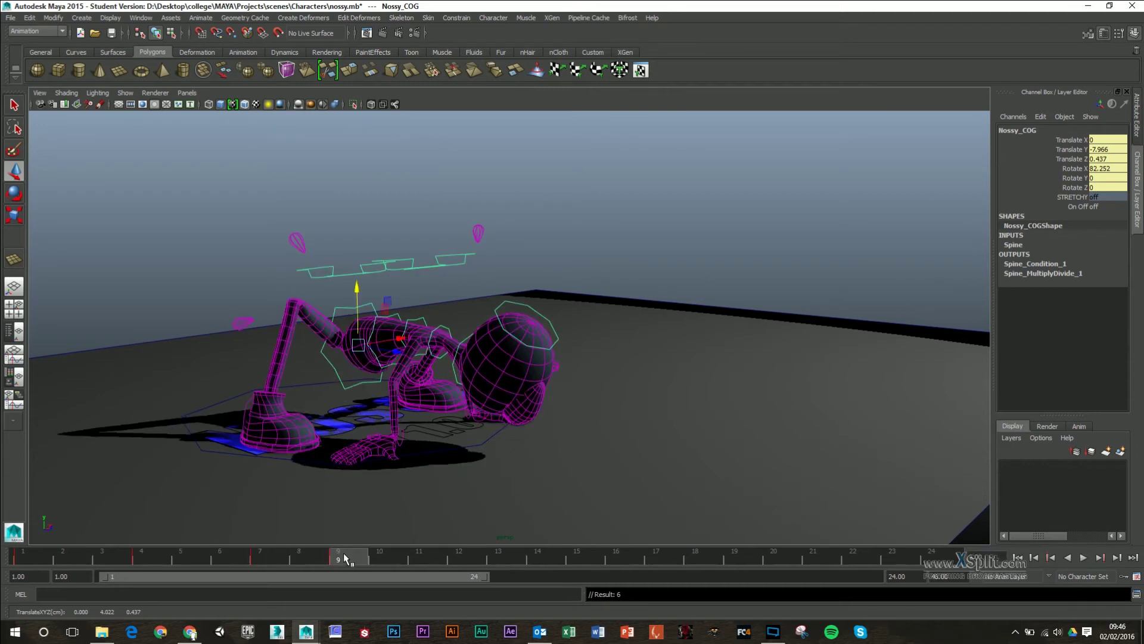
key(alt+v)
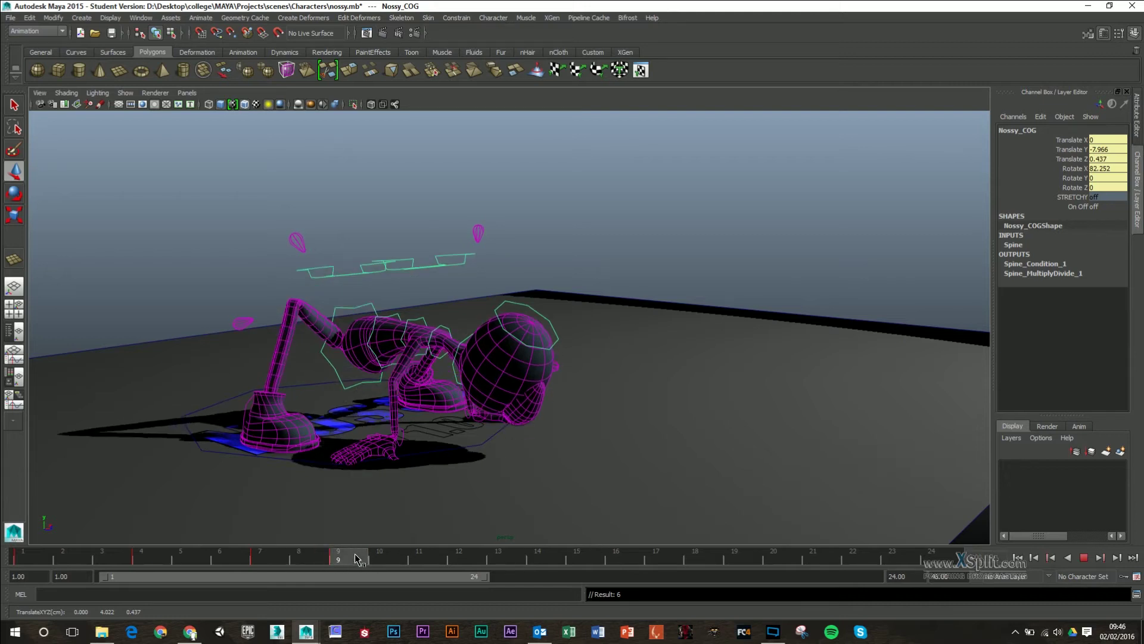
Step: At frame 12, lift the head by rotating the neck control to about -10.46 and the head control to about -45.32 in X
drag(374, 560, 462, 557)
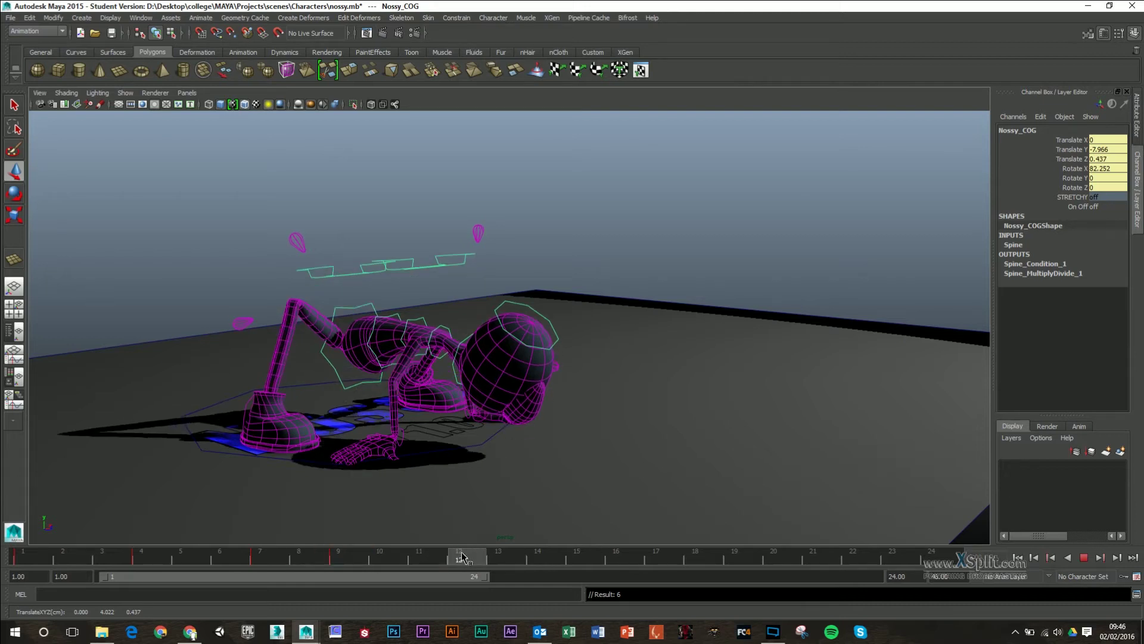
alt+drag(643, 434, 528, 399)
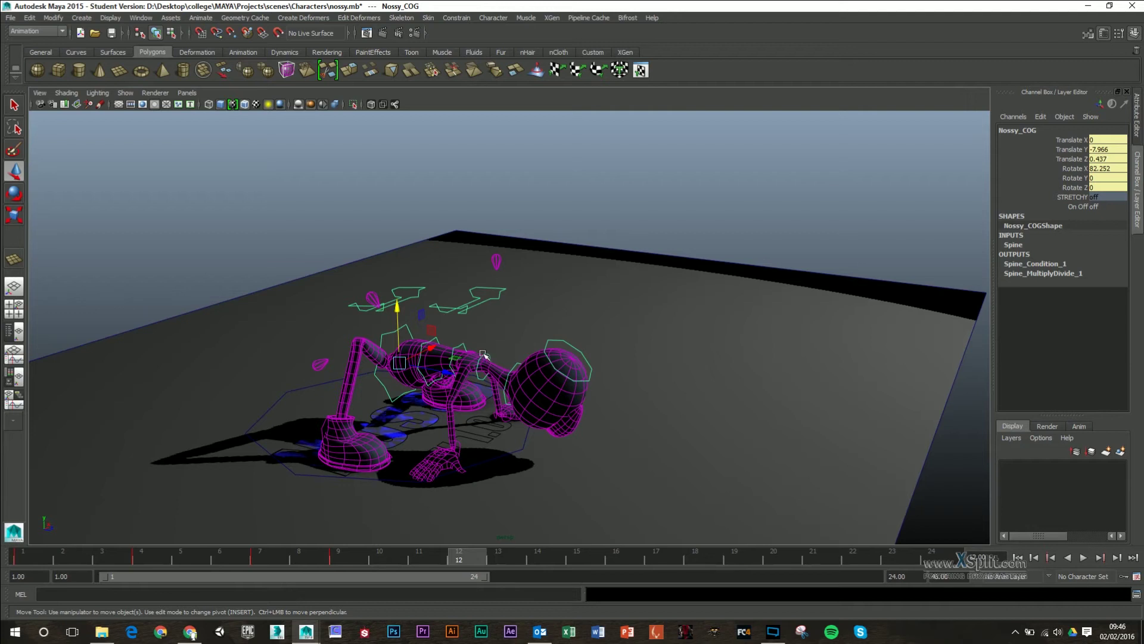
click(484, 357)
key(e)
drag(509, 343, 505, 326)
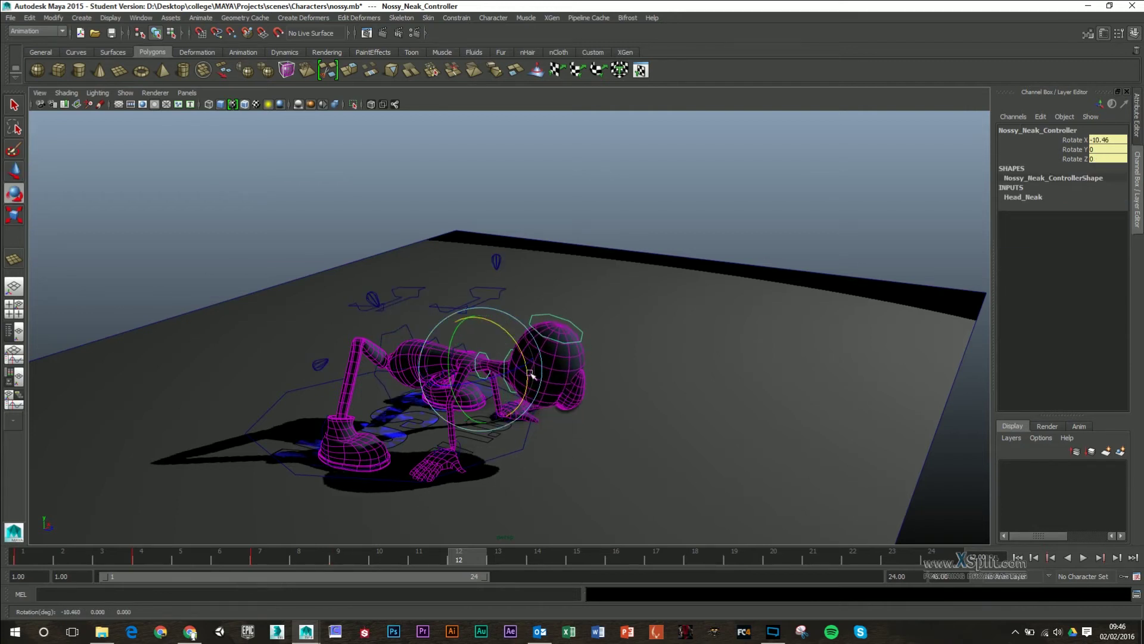
click(534, 335)
click(513, 351)
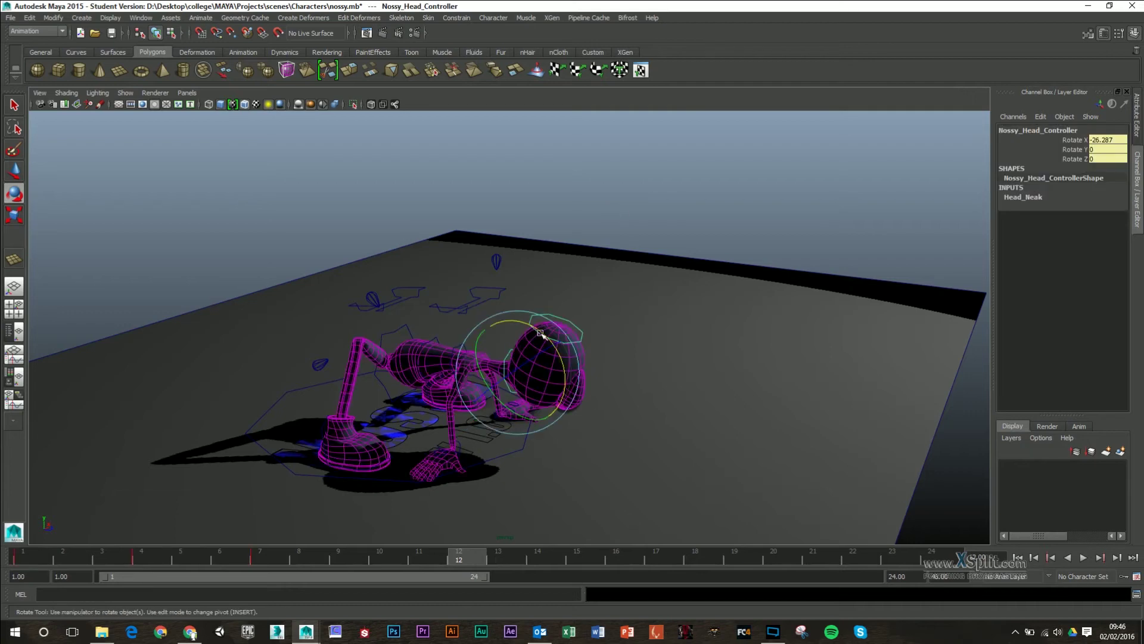
drag(542, 335, 527, 322)
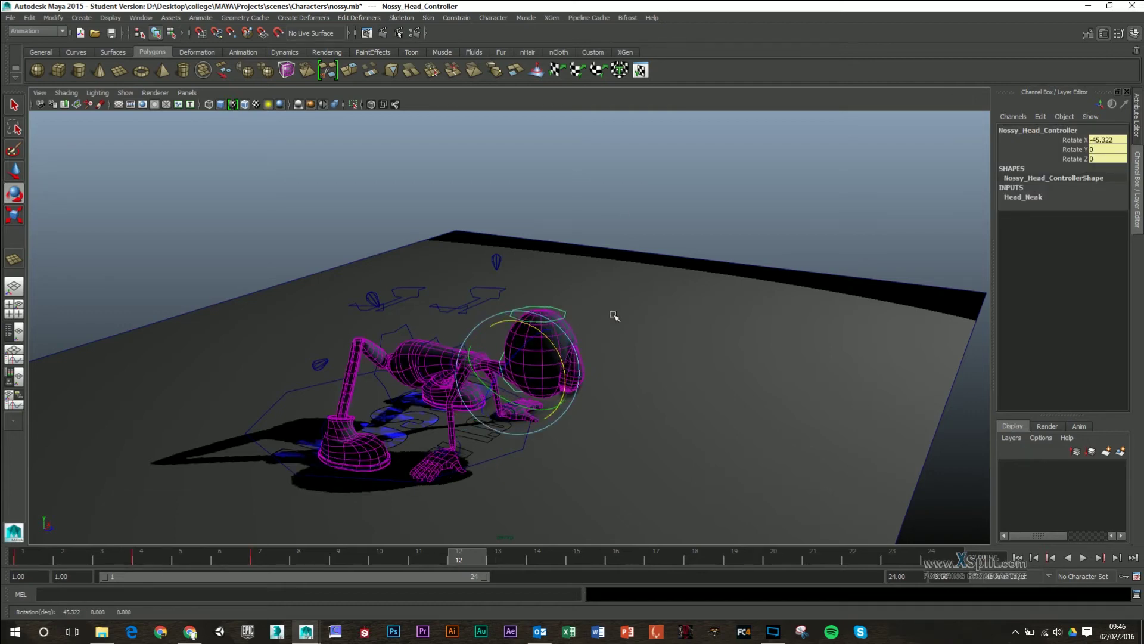
Step: Select all of the character's controls and key the head-lift pose at frame 12
alt+drag(636, 314, 508, 426)
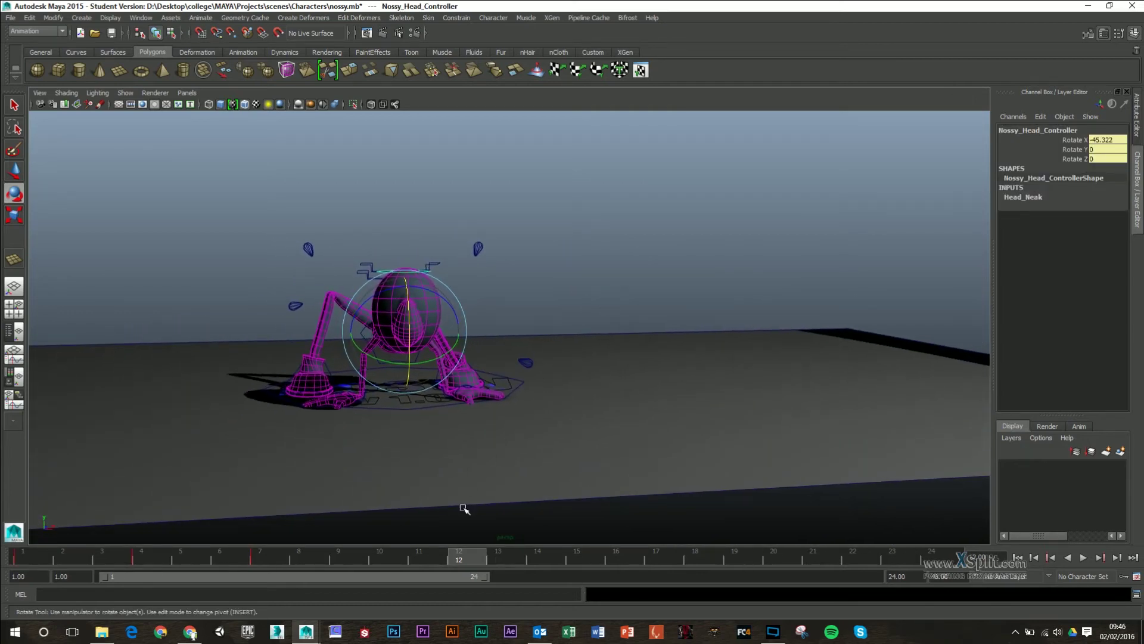
drag(227, 190, 590, 430)
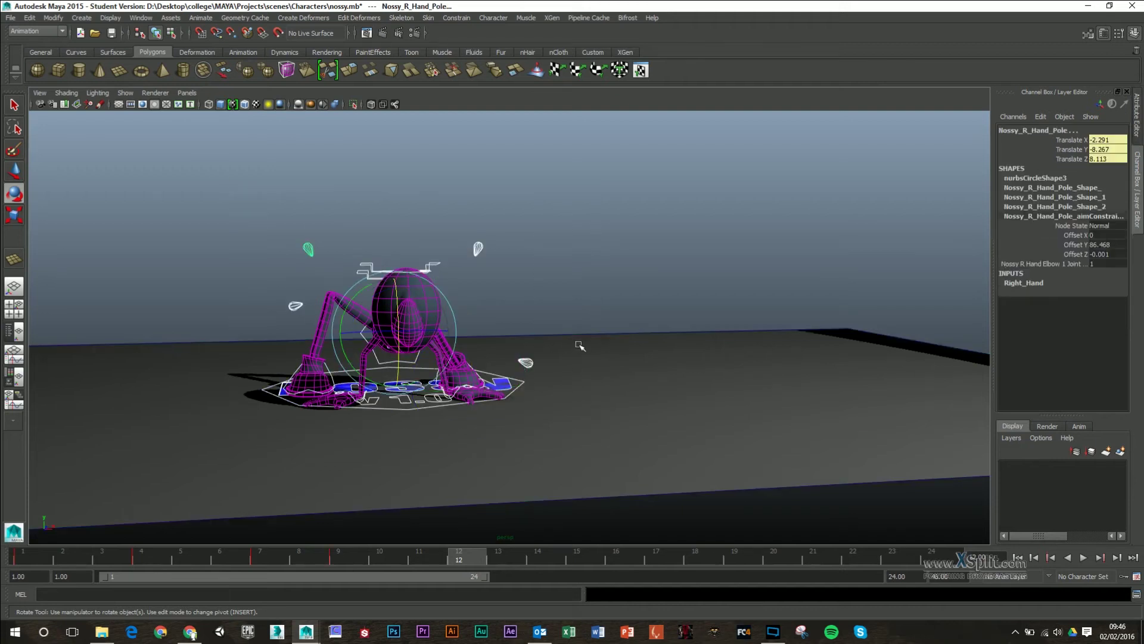
key(s)
Step: Play back the fall and review the head lift at frame 12 from the front and side
key(alt+v)
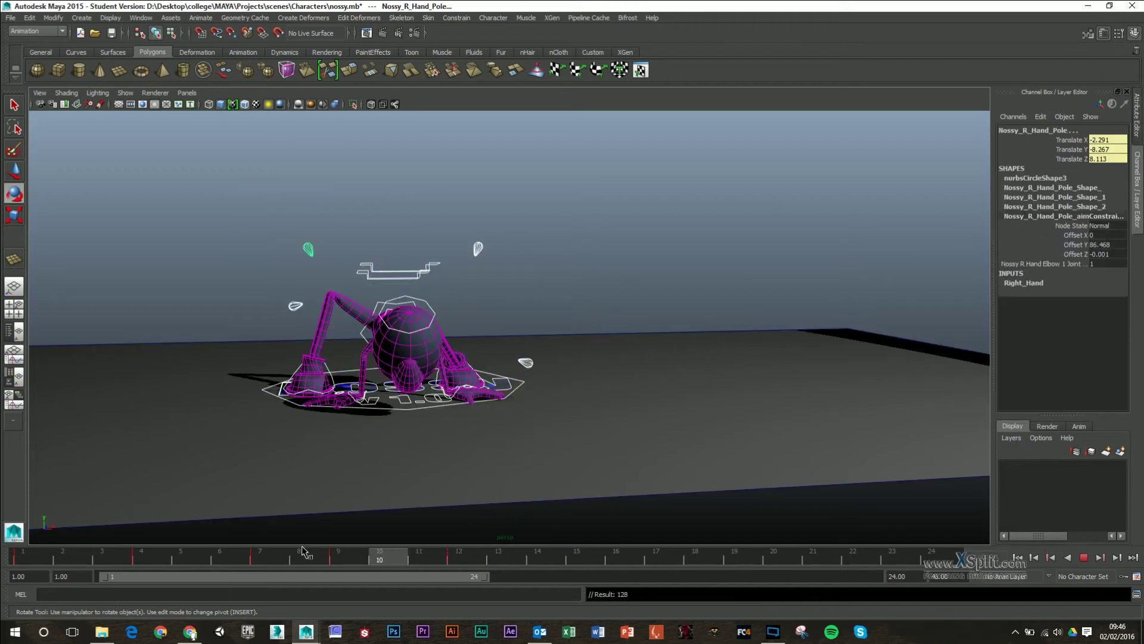
click(489, 556)
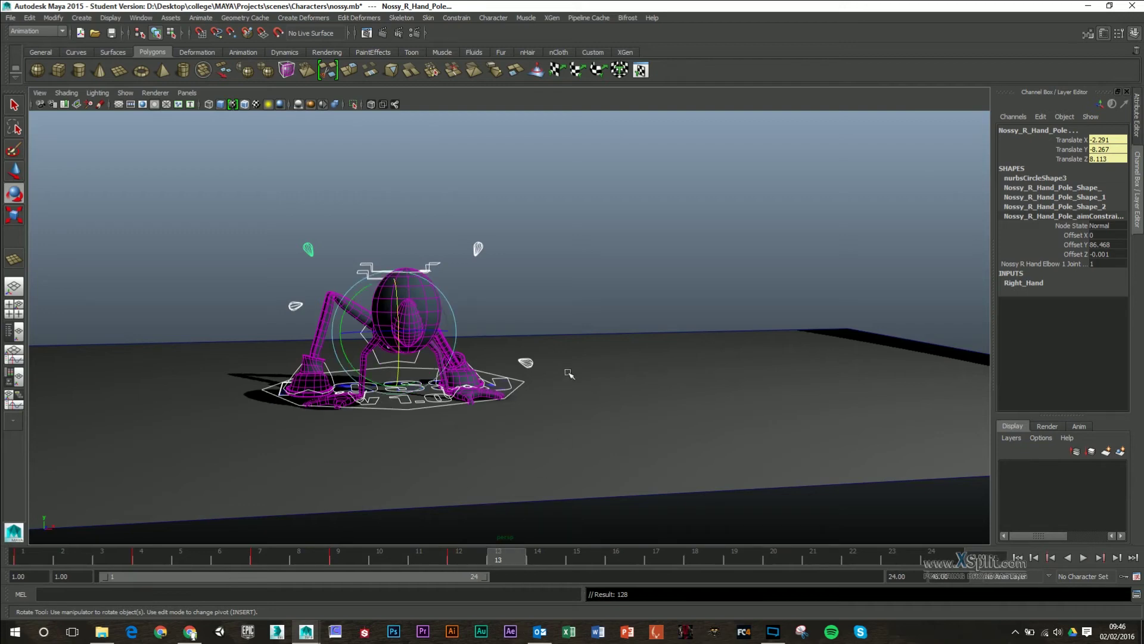
alt+drag(468, 410, 466, 397)
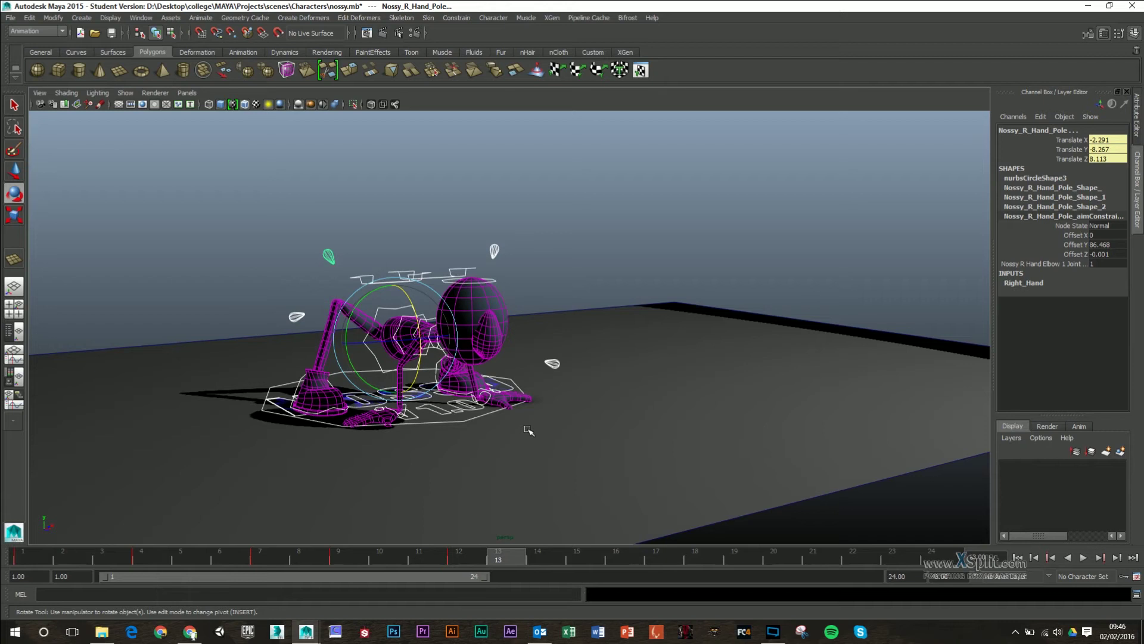
key(alt+v)
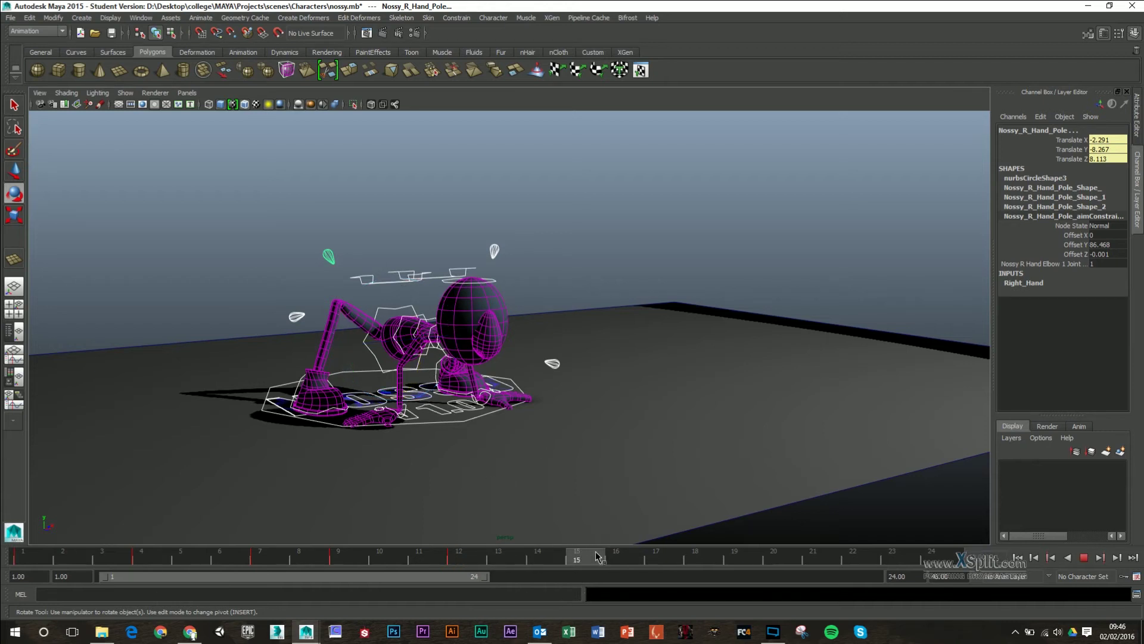
click(475, 556)
Step: Copy the pose keys of all controls from frame 12 and paste them at frame 17 to hold the pose
mouse_move(552, 551)
mouse_down()
mouse_move(620, 563)
mouse_move(479, 552)
mouse_up()
alt+drag(540, 437, 473, 531)
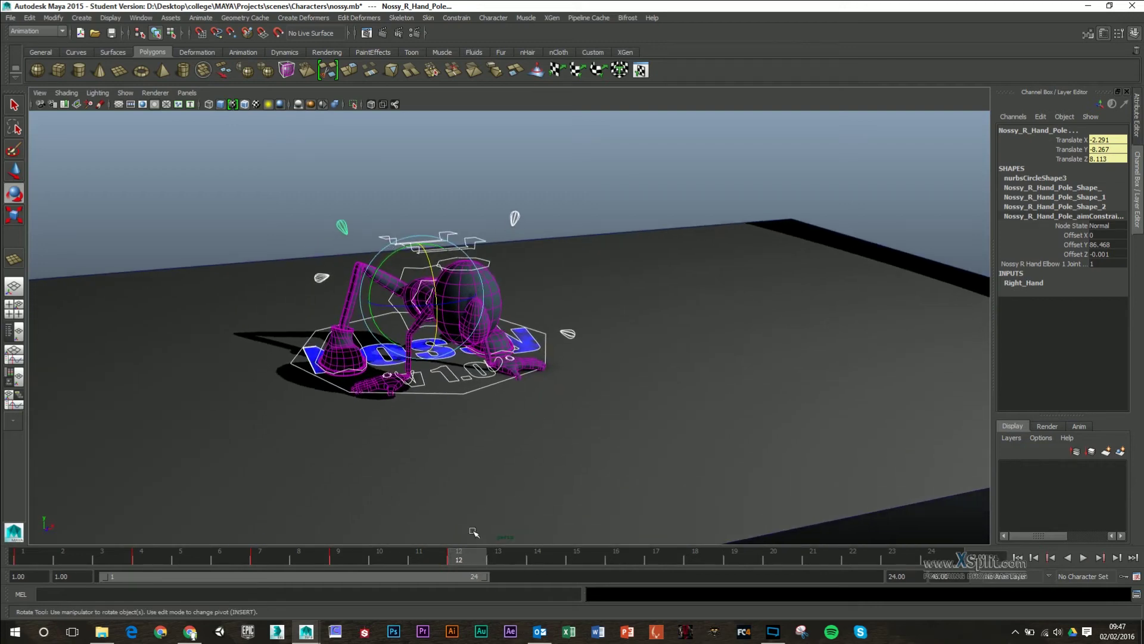
right_click(459, 560)
click(514, 403)
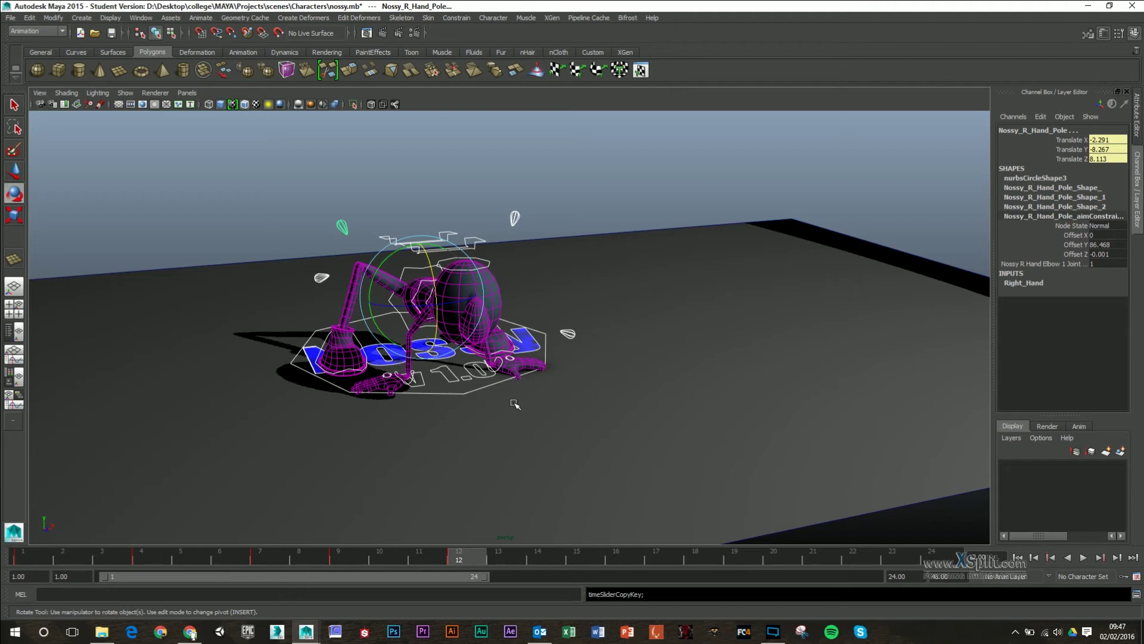
click(668, 560)
right_click(667, 560)
mouse_move(751, 415)
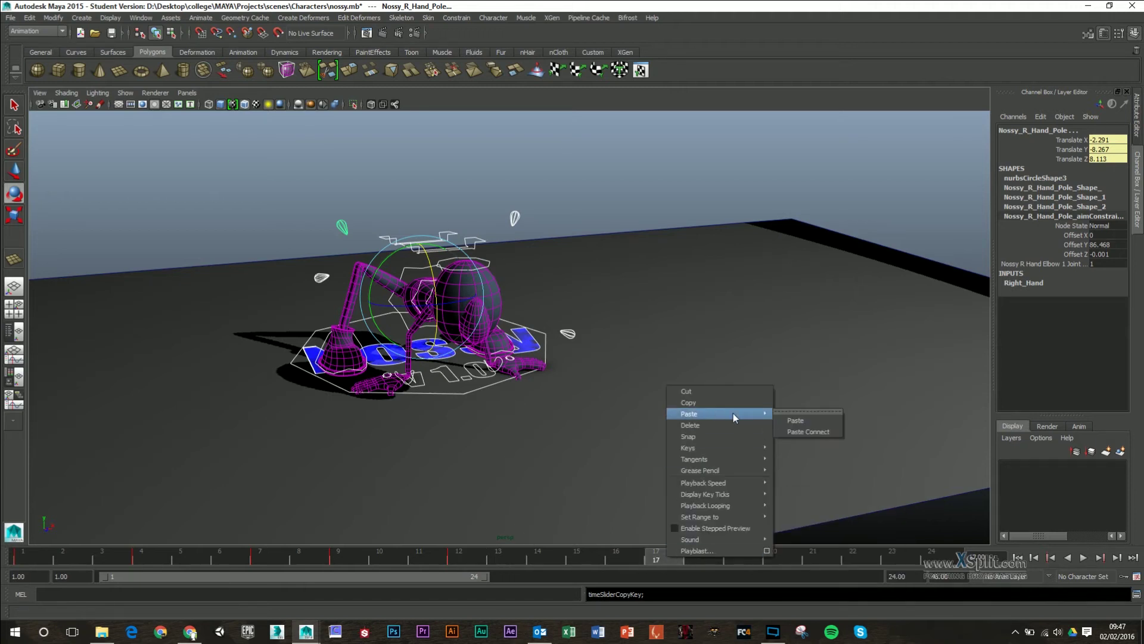
click(798, 421)
Step: Play back the held pose, go to frame 22 and examine the crouch from several angles
key(alt+v)
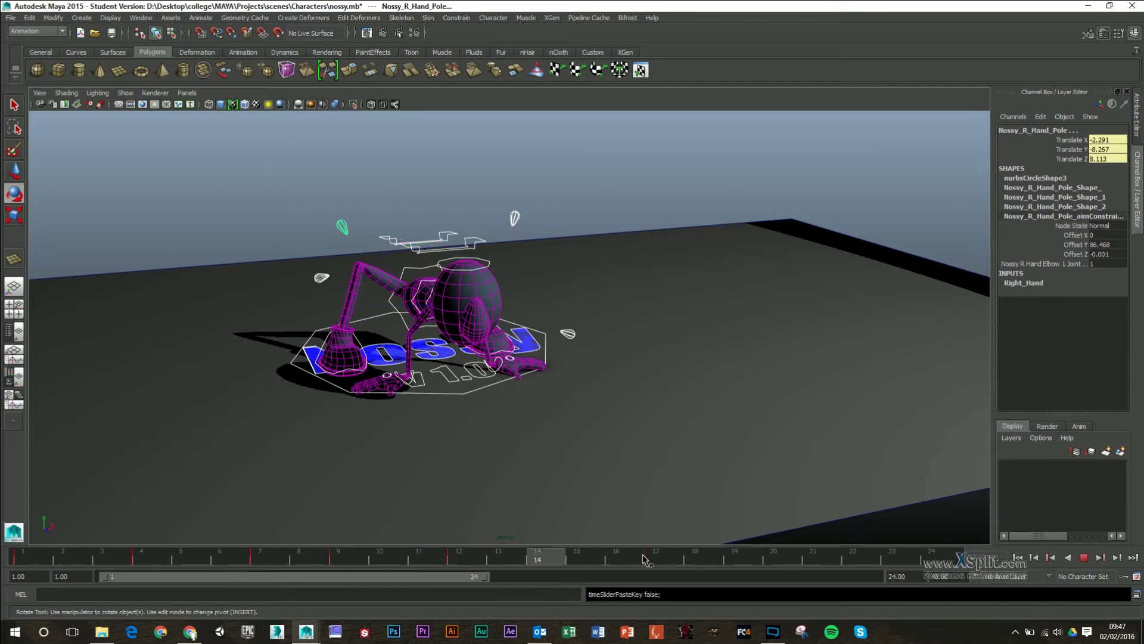
mouse_move(705, 556)
mouse_down()
mouse_move(665, 560)
mouse_move(853, 561)
mouse_up()
alt+drag(672, 406, 681, 441)
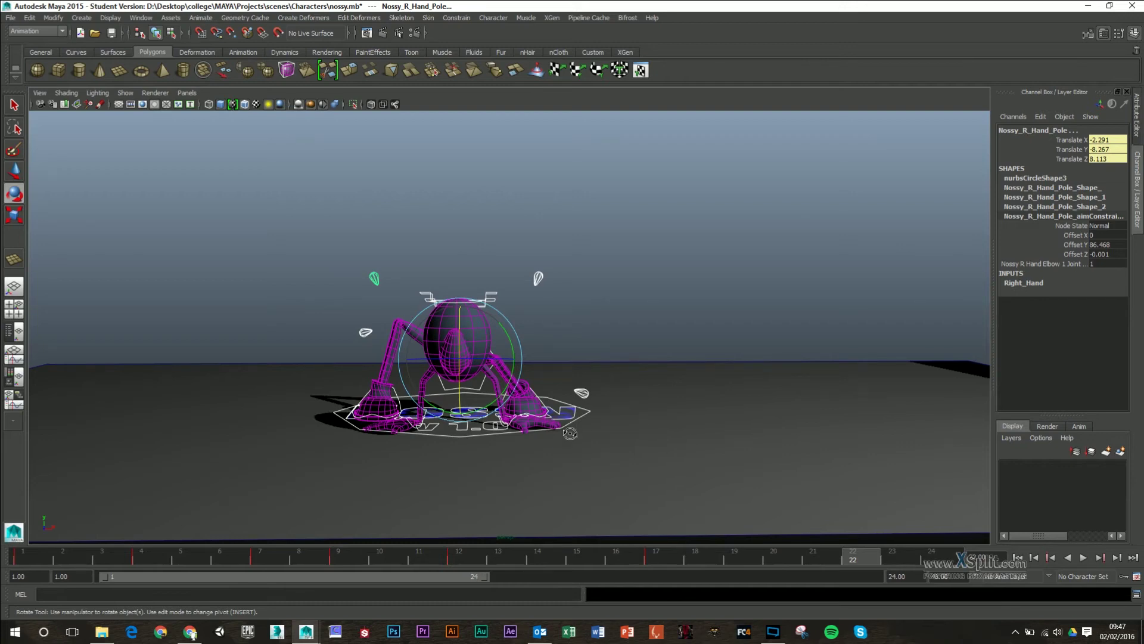
alt+drag(570, 433, 623, 457)
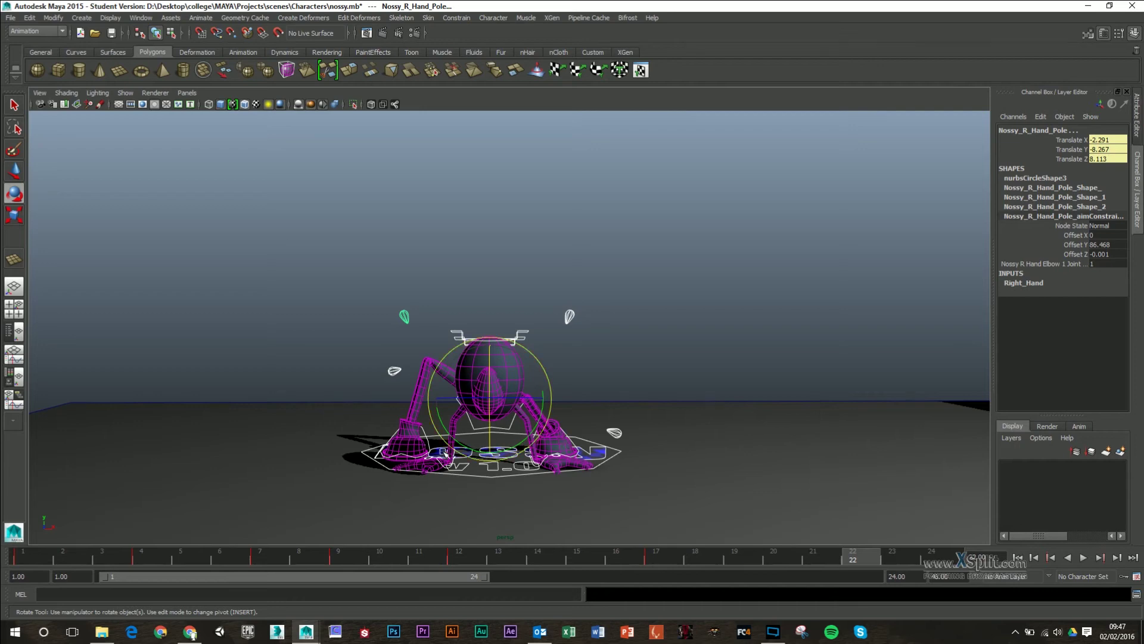
mouse_move(444, 453)
alt+mouse_down()
mouse_move(531, 476)
mouse_move(572, 504)
mouse_move(414, 501)
mouse_move(448, 452)
alt+mouse_up()
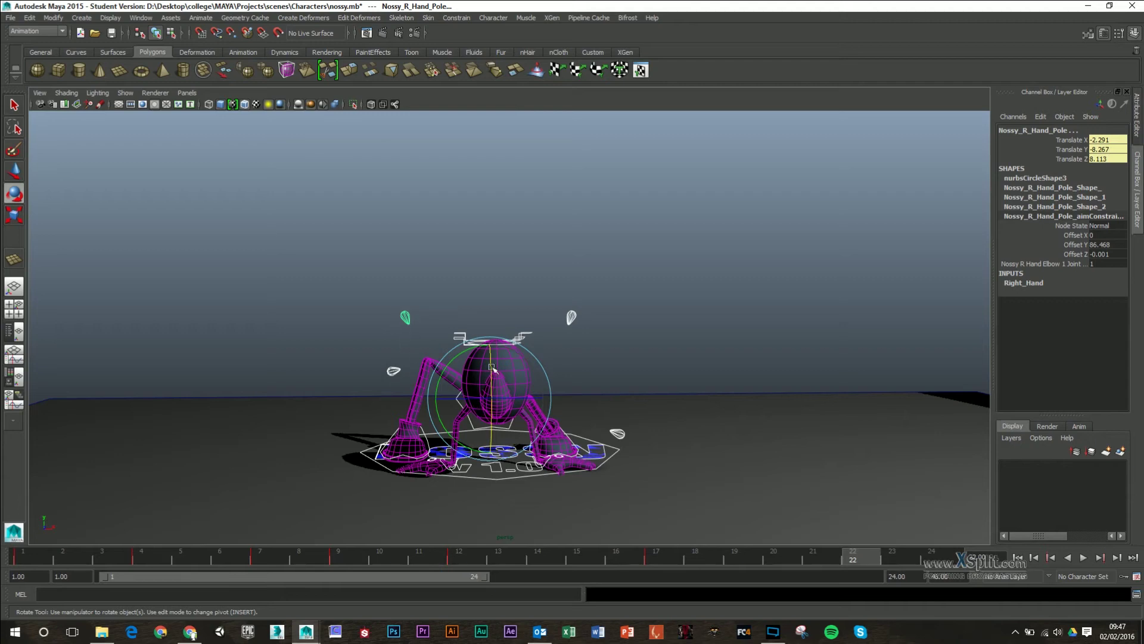
alt+drag(547, 368, 447, 338)
mouse_move(479, 374)
alt+mouse_down()
mouse_move(471, 358)
mouse_move(508, 389)
mouse_move(479, 374)
alt+mouse_up()
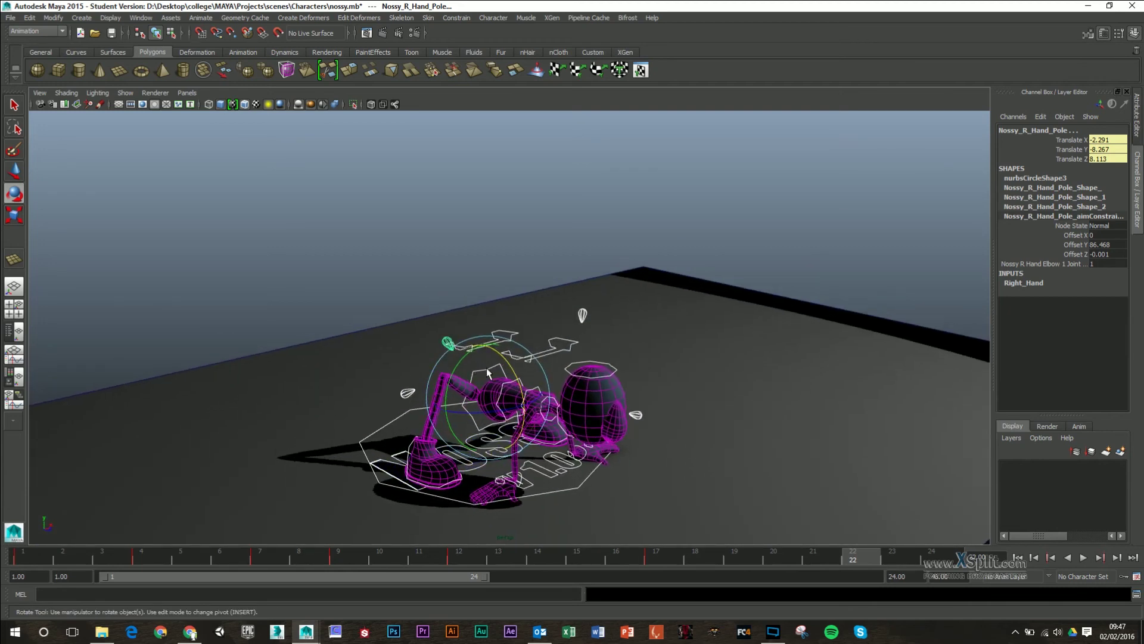
Step: At frame 22, set the centre-of-gravity control's Translate Y, Translate Z and Rotate X to 0
key(q)
click(481, 374)
alt+drag(576, 386, 555, 382)
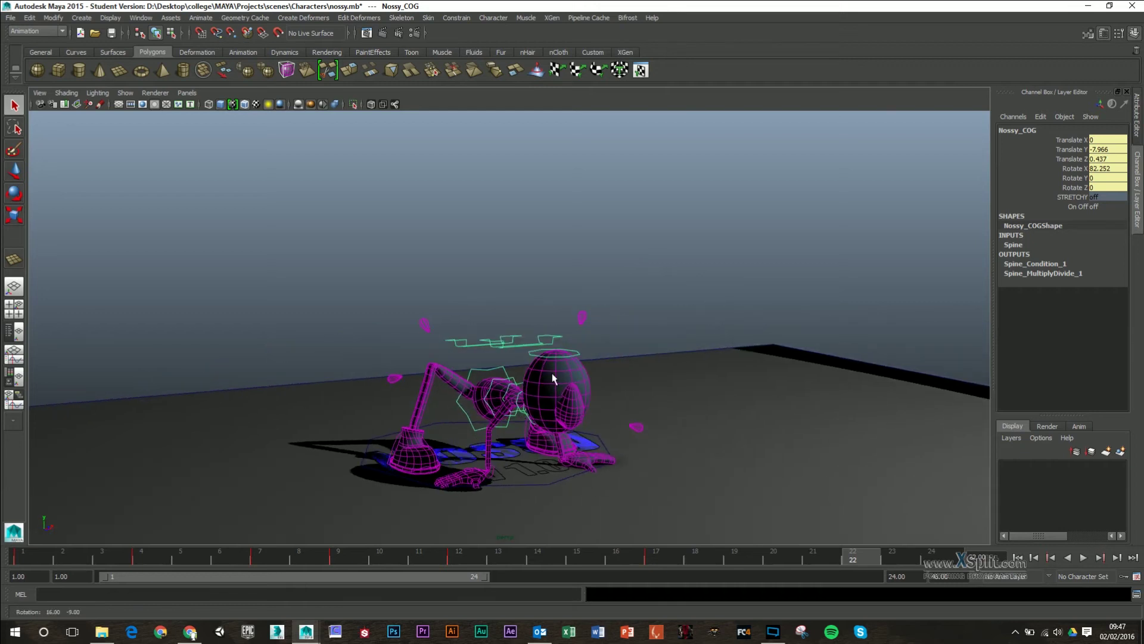
click(1107, 150)
text(0)
click(1110, 158)
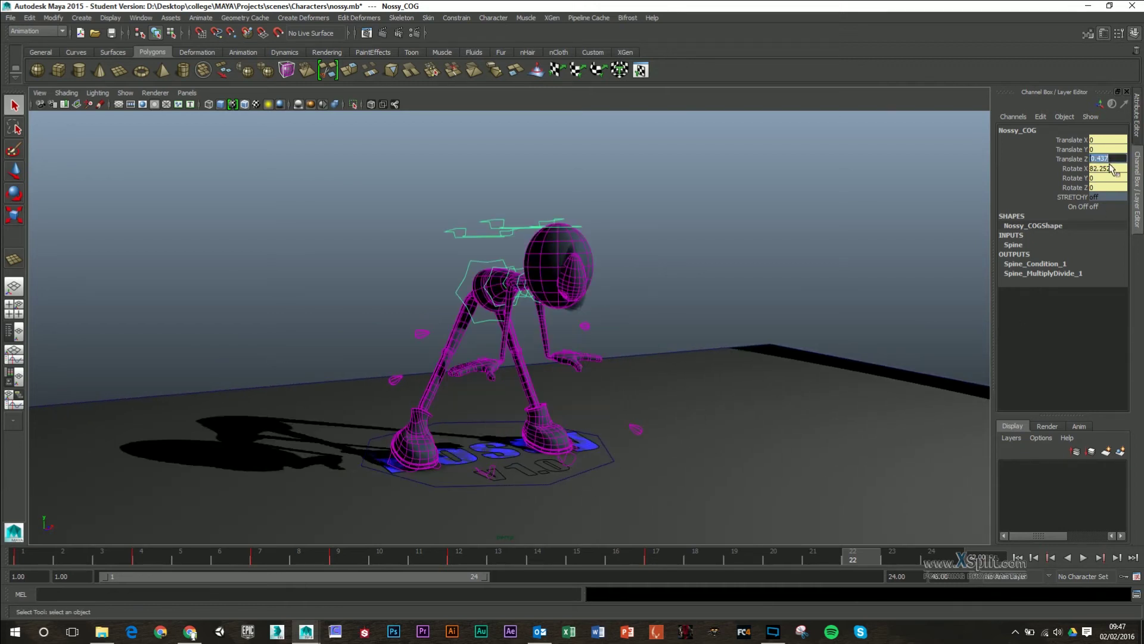
text(0)
key(Tab)
click(1110, 158)
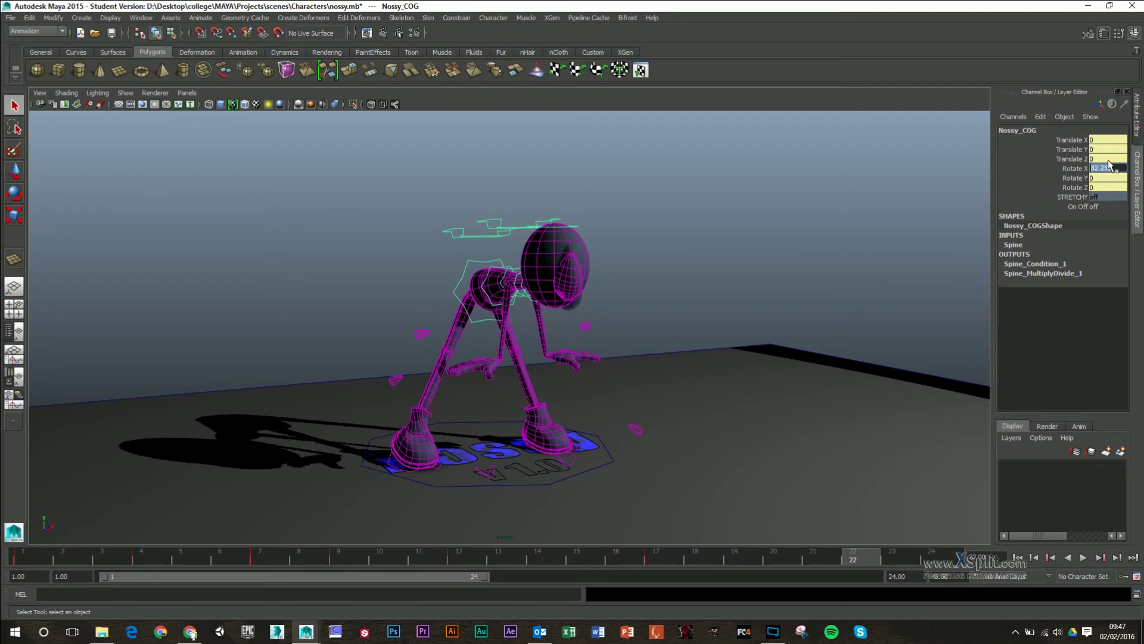
text(0)
key(Return)
Step: Shift the centre-of-gravity control sideways over the right foot to about -3.35 in Translate X and -0.17 in Translate Y
alt+drag(722, 262, 650, 283)
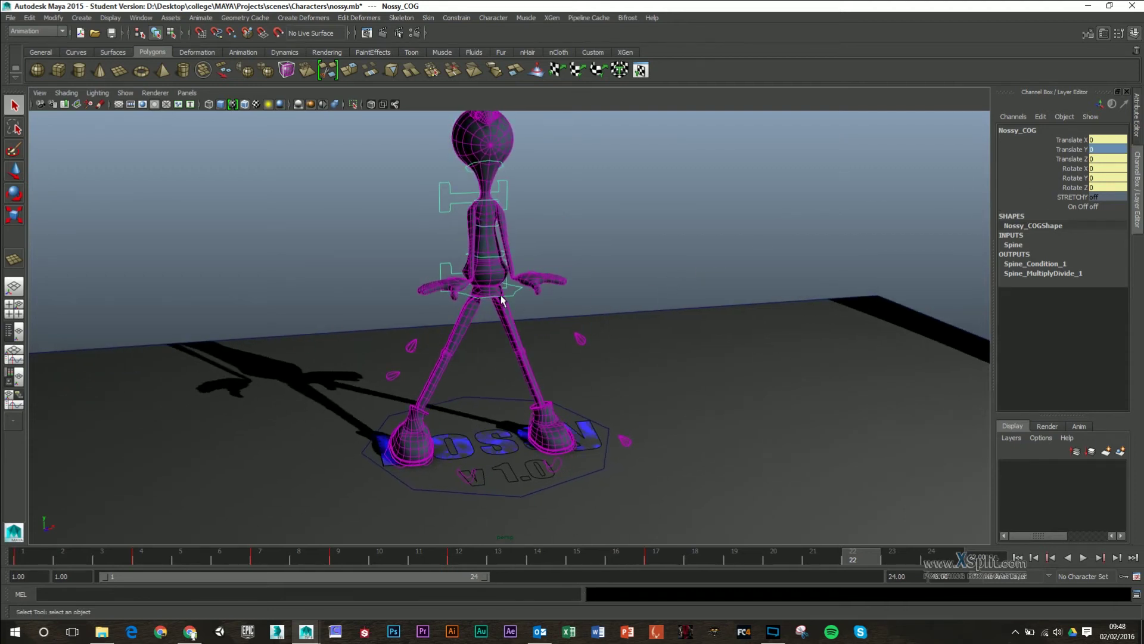
key(w)
drag(543, 284, 498, 288)
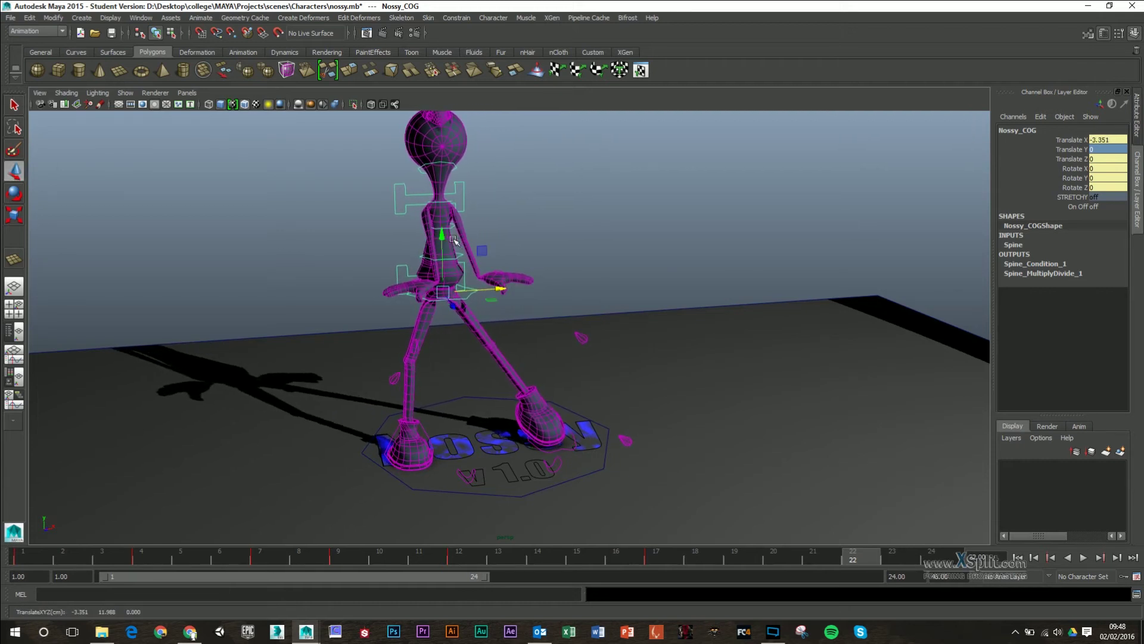
click(443, 235)
drag(442, 235, 442, 237)
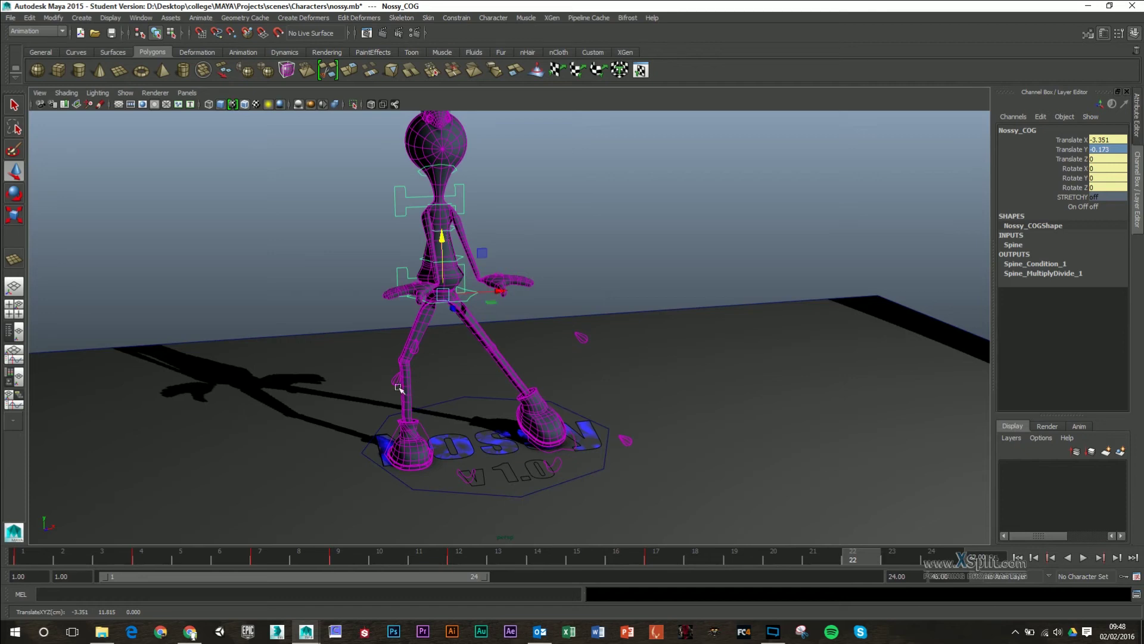
Step: Move the right leg's pole control in line with the knee, to about -3.57, -0.74, -0.68
alt+drag(401, 392, 430, 415)
click(410, 451)
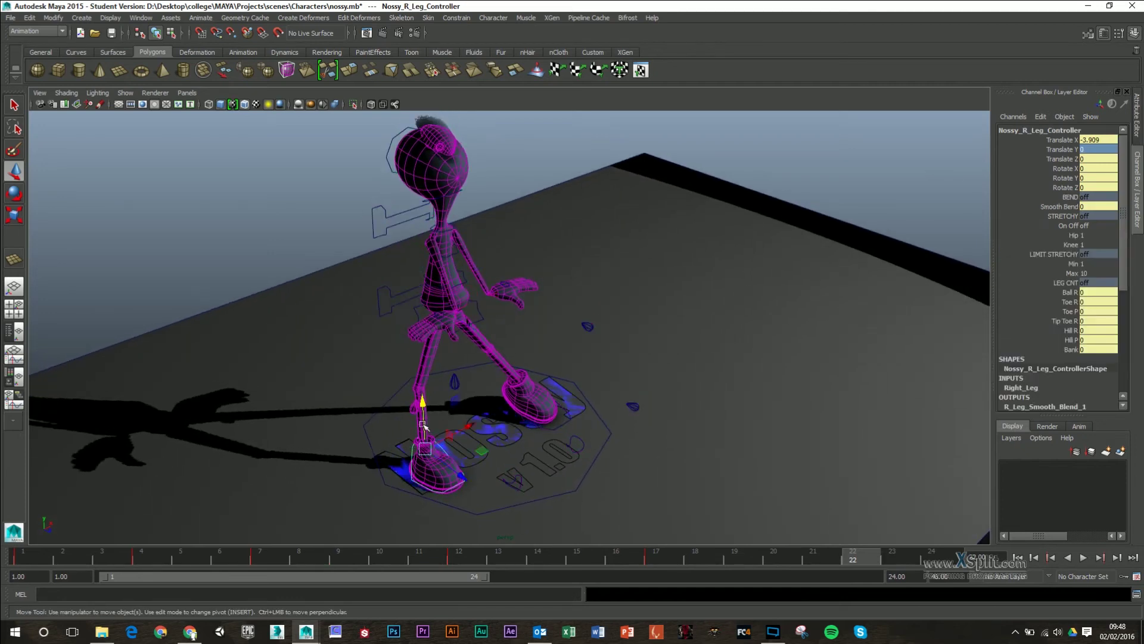
click(413, 407)
drag(450, 428, 514, 468)
drag(515, 421, 515, 387)
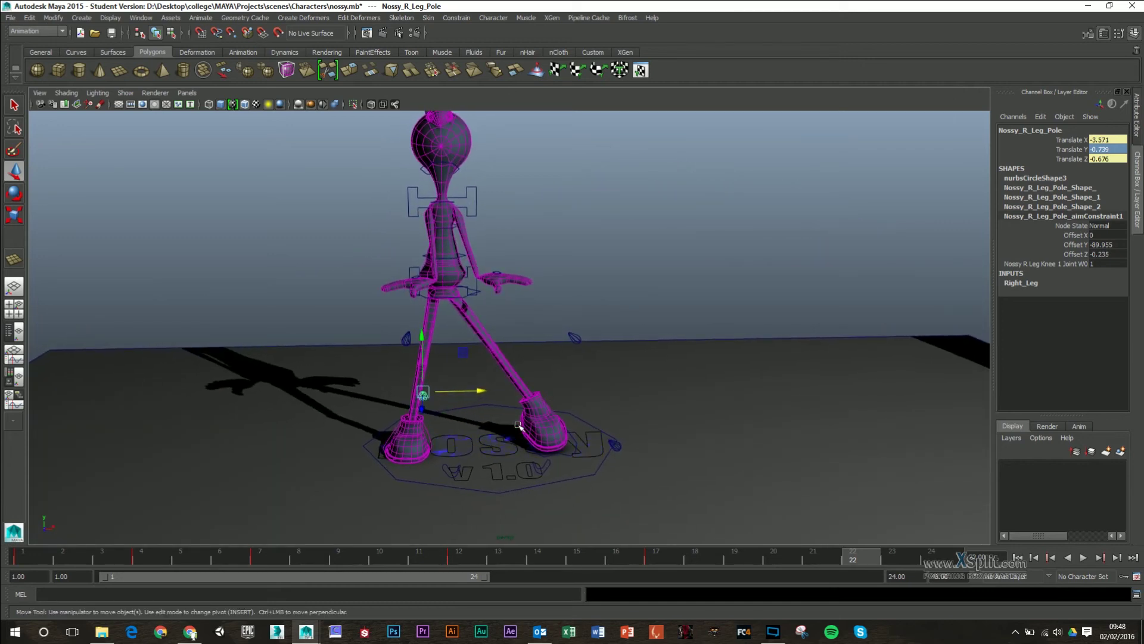
Step: Bring the left leg control in towards the right foot at a Translate X of about -3.22 and adjust the foot's rotation
click(575, 446)
drag(598, 425, 486, 387)
key(e)
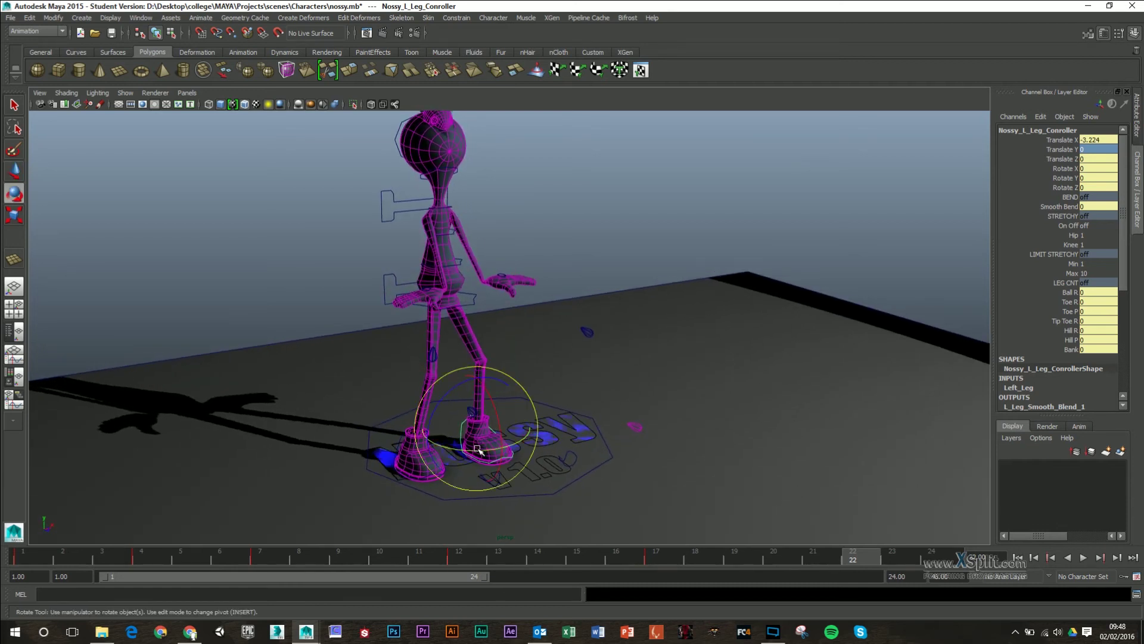
drag(480, 451, 493, 447)
key(w)
drag(478, 379, 480, 380)
alt+drag(594, 355, 558, 369)
Step: Move the left leg's pole control inward and back to about 1.19 in Translate X and -2.58 in Translate Z
click(614, 454)
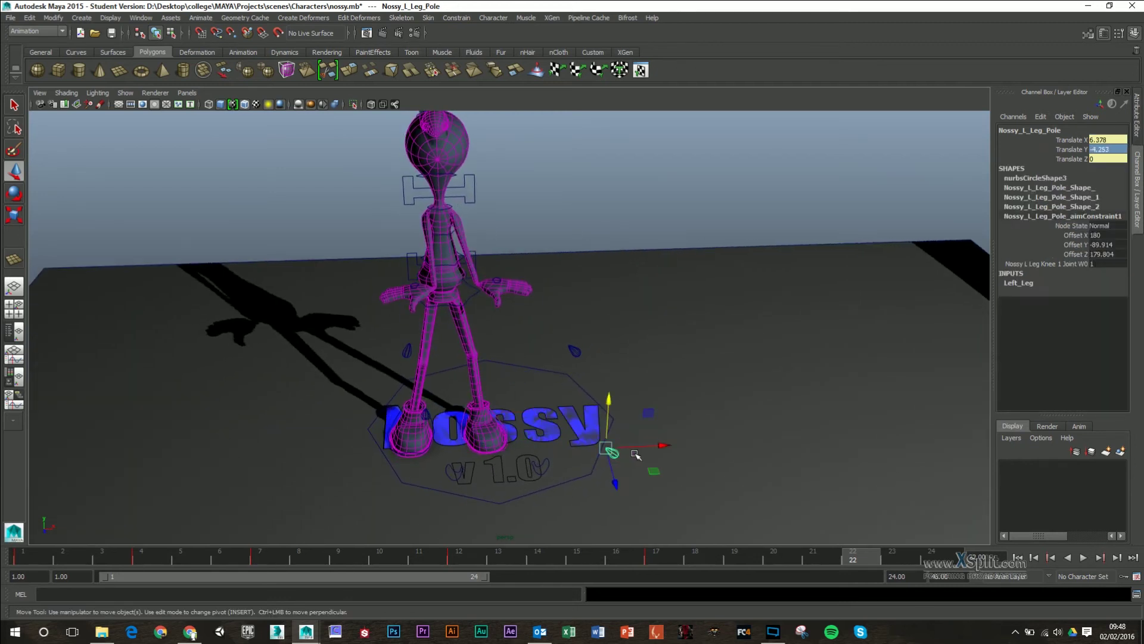
drag(652, 446, 579, 447)
drag(539, 484, 535, 463)
Step: Straighten the neck and head by setting Rotate X to 0 on both the neck and head controls
alt+drag(551, 335, 591, 317)
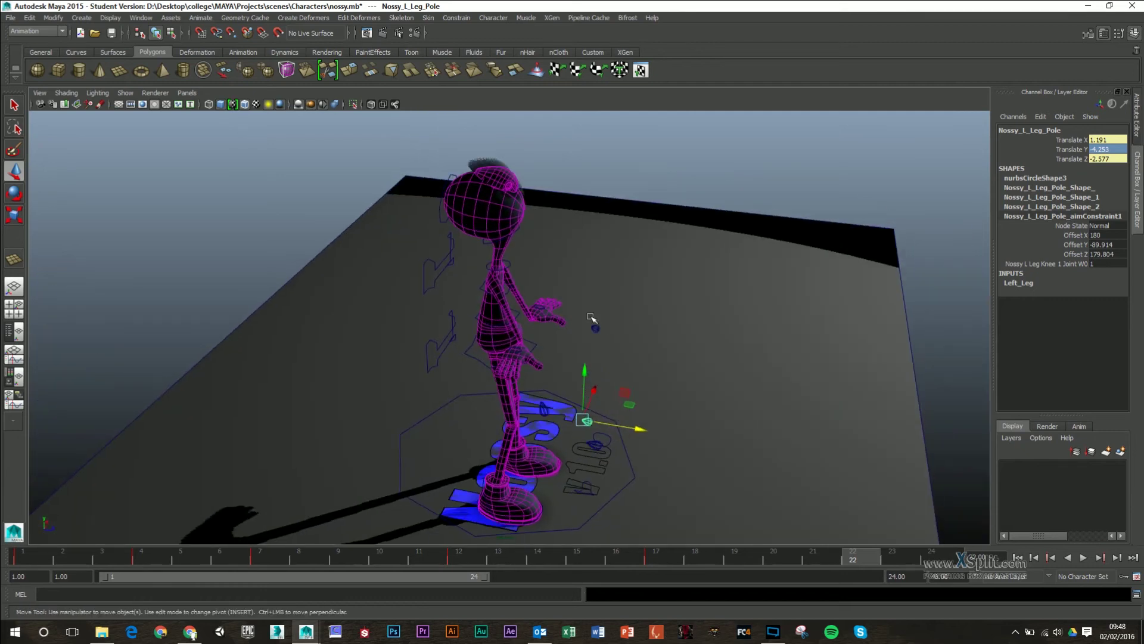
click(502, 269)
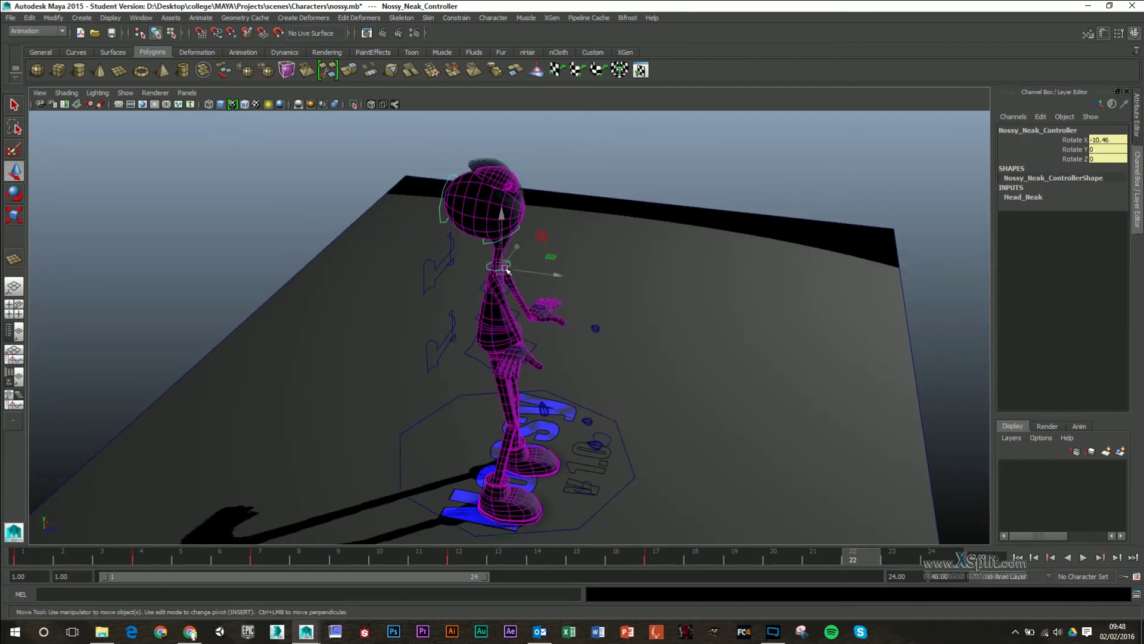
click(1097, 139)
text(0)
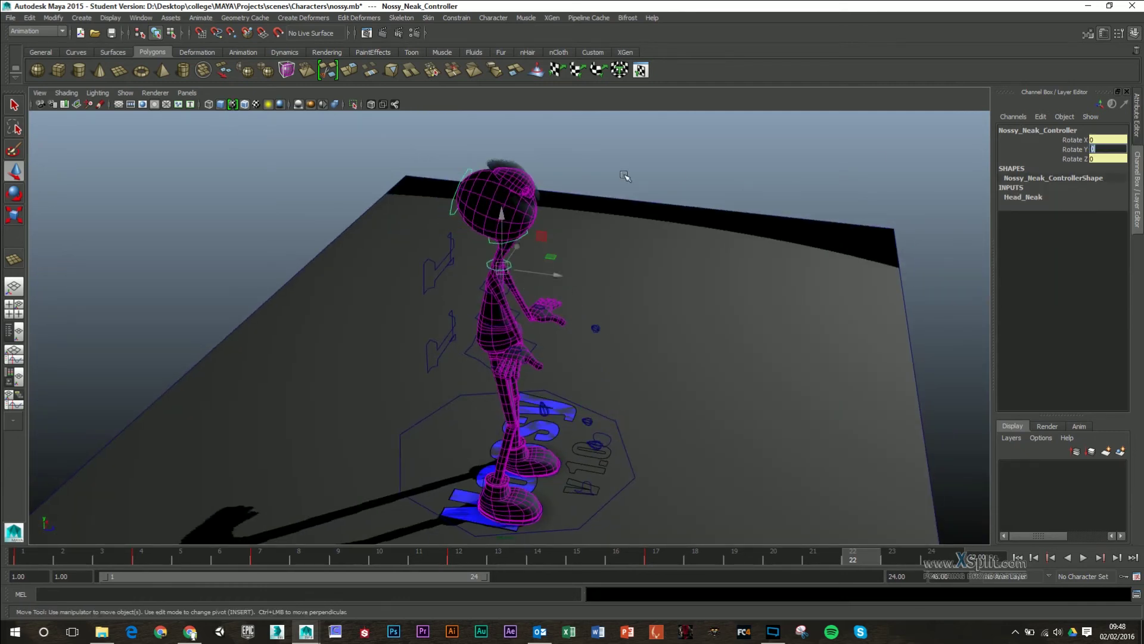
click(494, 242)
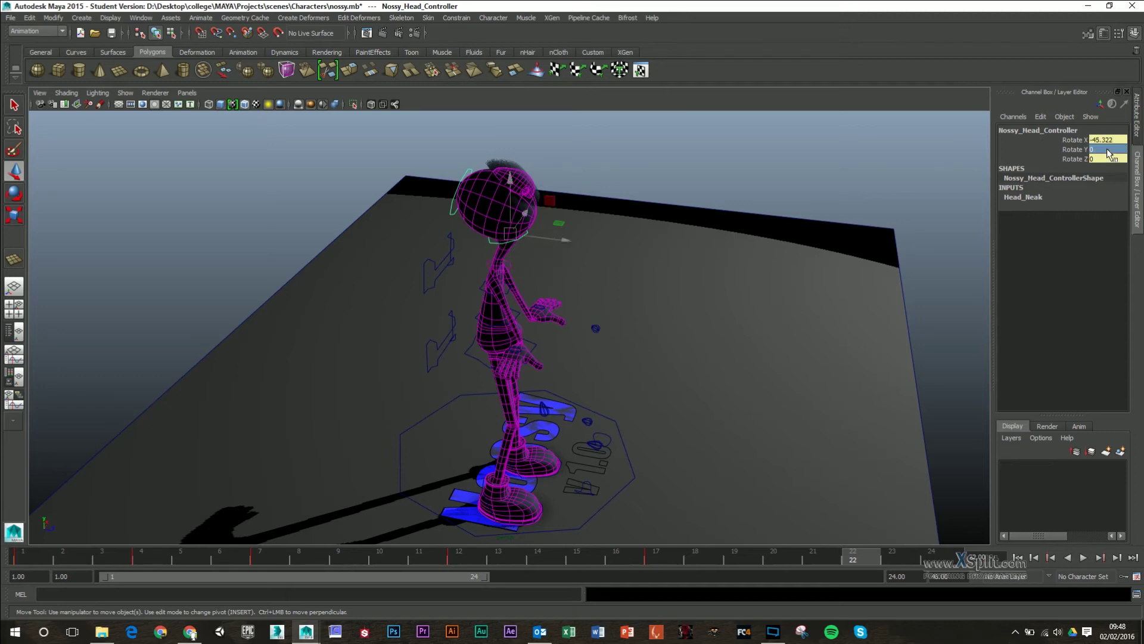
click(1105, 141)
text(0)
key(Tab)
Step: Raise the right hand control off the floor and back beside the hip, to about -5.96 in Translate Y and -4.53 in Translate Z
alt+drag(822, 223, 616, 269)
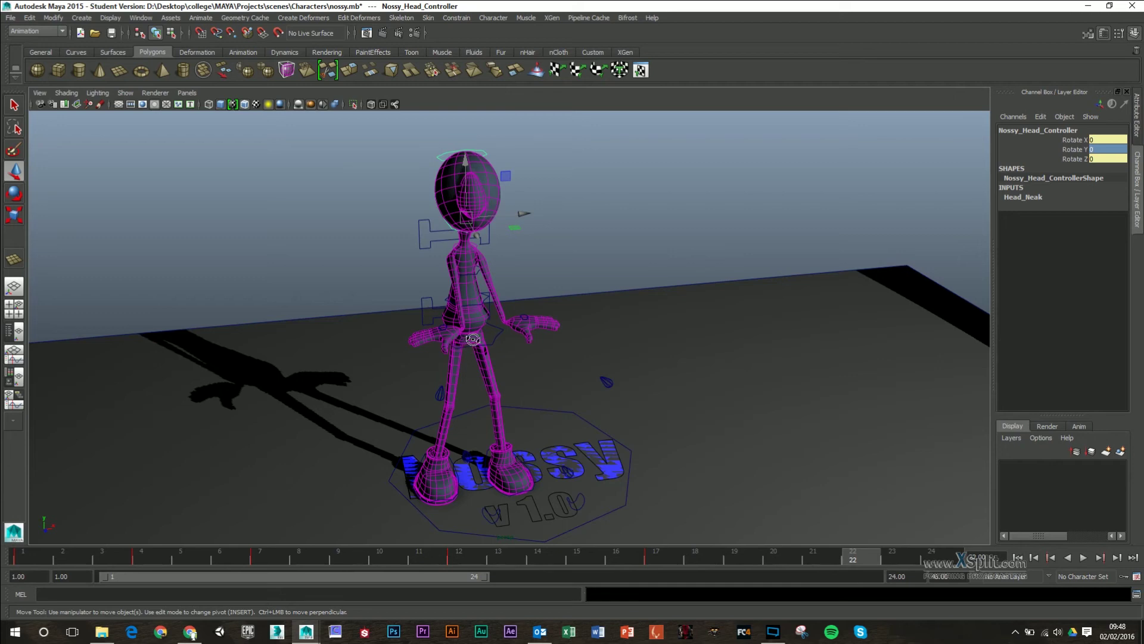
alt+drag(479, 341, 561, 512)
click(553, 513)
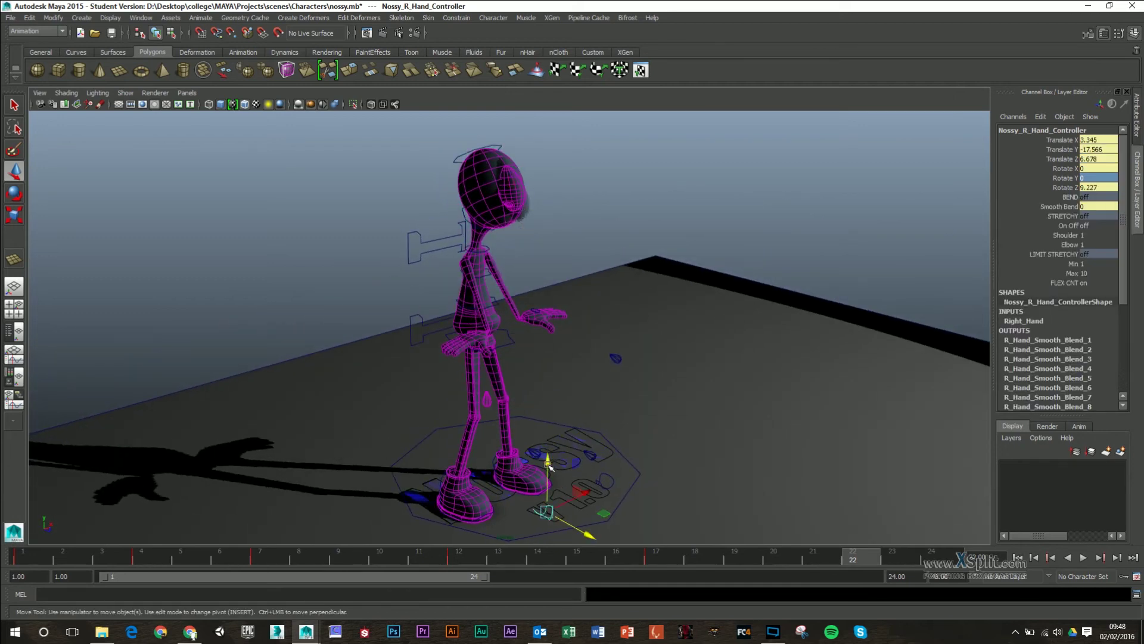
drag(549, 464, 551, 311)
drag(593, 376, 484, 333)
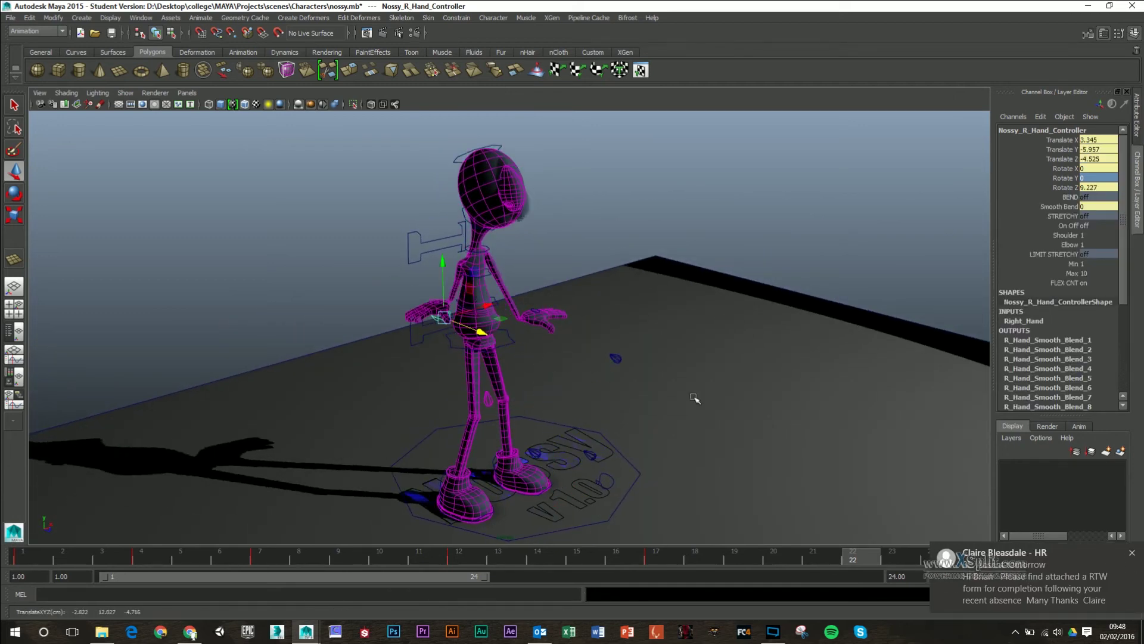
click(1132, 553)
Step: Hang the right arm at the side with the hand near -0.08, -4.40, 0.42 and Rotate Z about 72, bringing its elbow pole behind the arm
alt+drag(603, 327, 507, 329)
drag(476, 292, 458, 312)
drag(468, 361, 407, 266)
click(523, 406)
alt+drag(528, 308, 350, 331)
click(442, 314)
key(e)
alt+drag(528, 321, 521, 342)
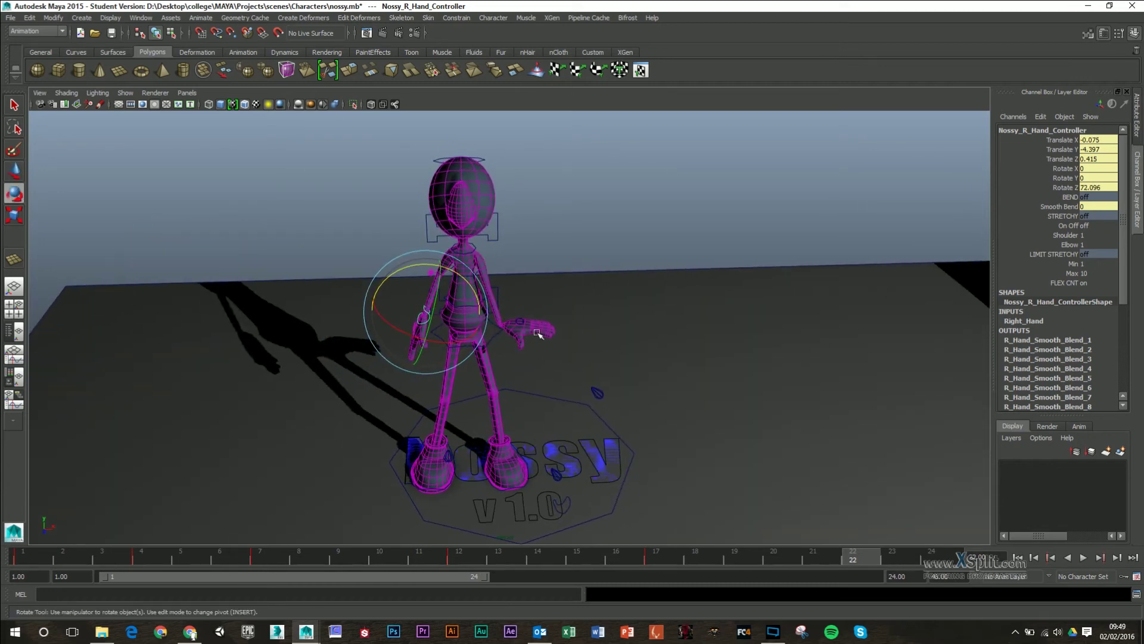
Step: Lift the left hand control off the floor, bring it in beside the hip and rotate the hand so it hangs down
click(566, 504)
key(w)
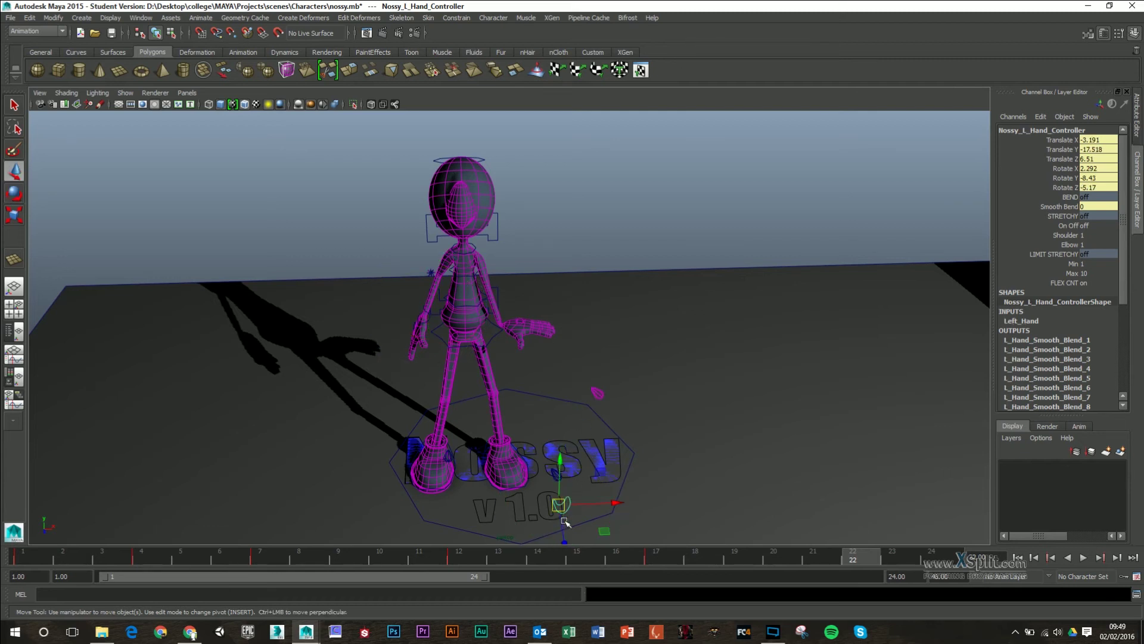
drag(566, 534, 591, 457)
drag(540, 417, 540, 285)
drag(574, 321, 527, 363)
key(e)
key(w)
drag(501, 284, 501, 272)
Step: Move the left hand's pole control back and inward so the elbow lines up with the lowered arm
click(595, 393)
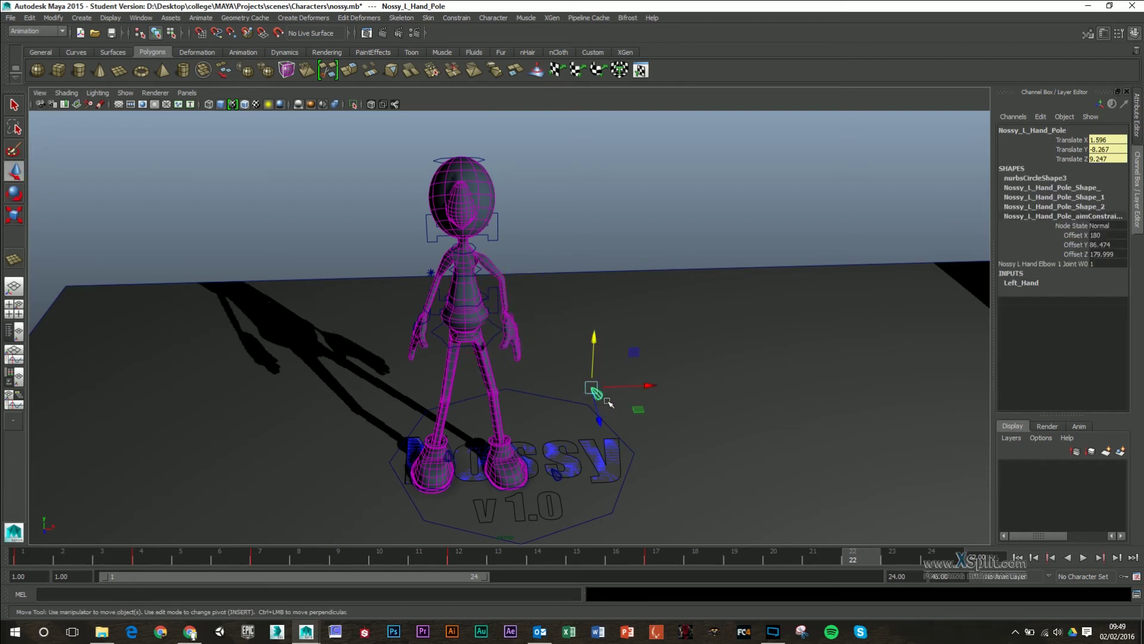
drag(601, 420, 574, 316)
drag(626, 287, 505, 315)
click(500, 310)
Step: Rebalance the torso by shifting the shoulder control sideways and moving the hip control to a Translate X of about -0.22
click(459, 308)
click(495, 222)
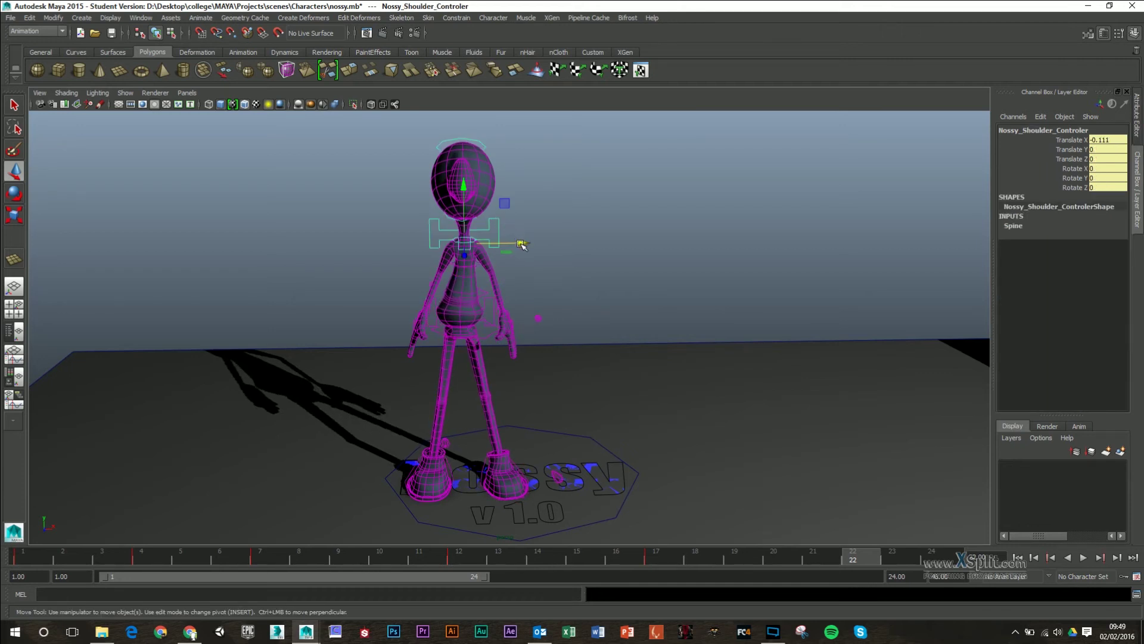
drag(522, 245, 540, 262)
click(483, 296)
drag(472, 276, 441, 310)
click(438, 302)
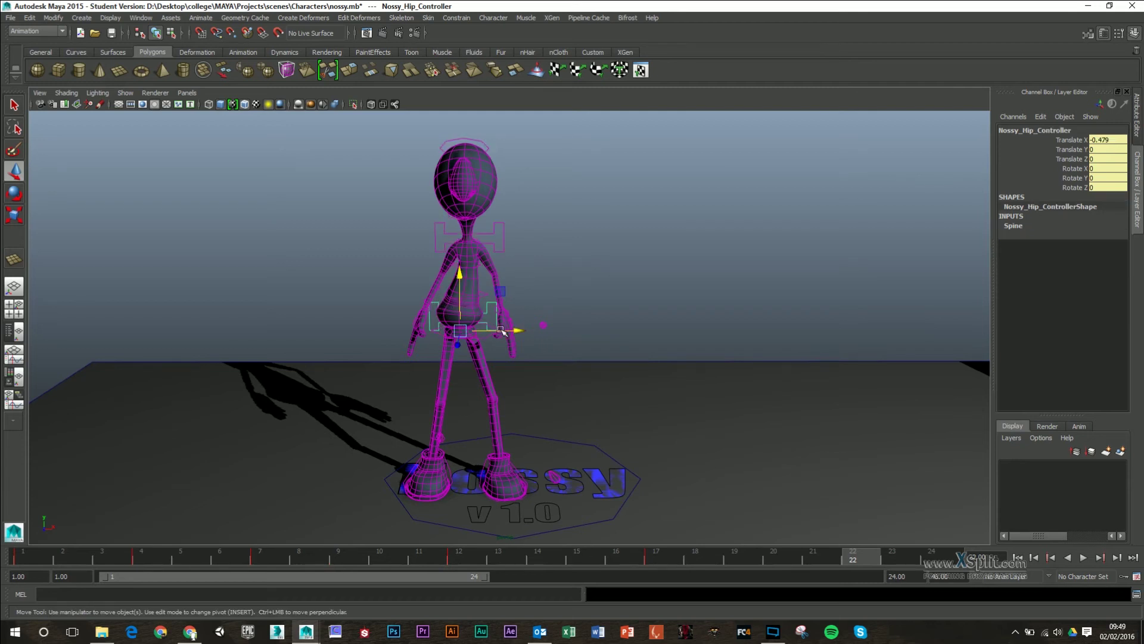
drag(503, 332, 506, 332)
alt+drag(463, 413, 477, 411)
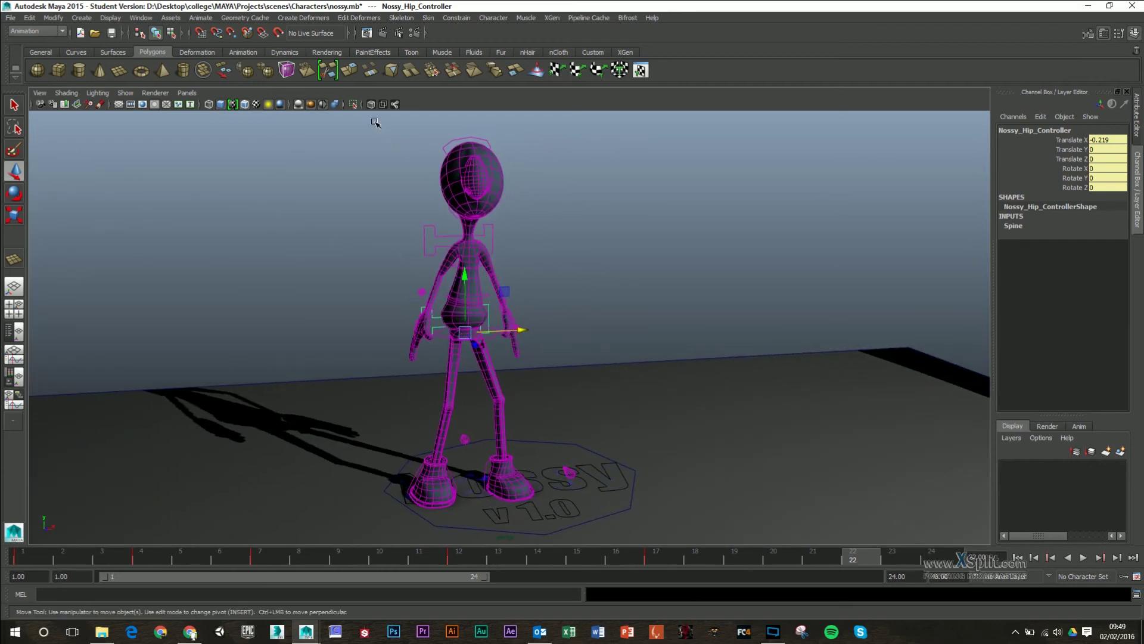
Step: Key all the character's controls at frame 22 and play back the animation
drag(376, 122, 663, 540)
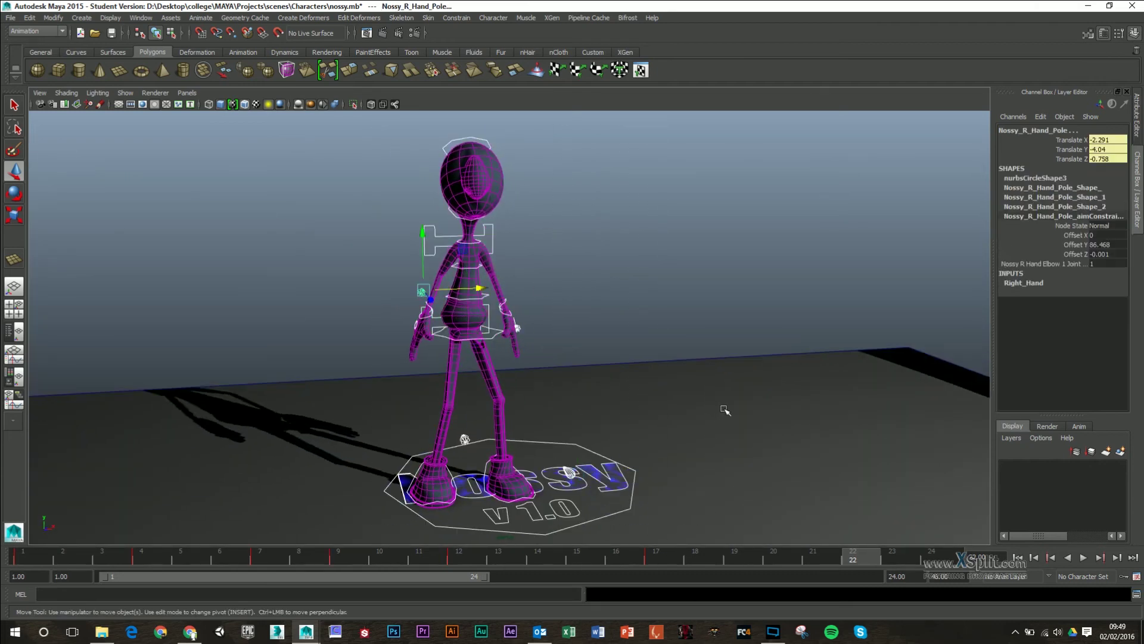
key(alt+v)
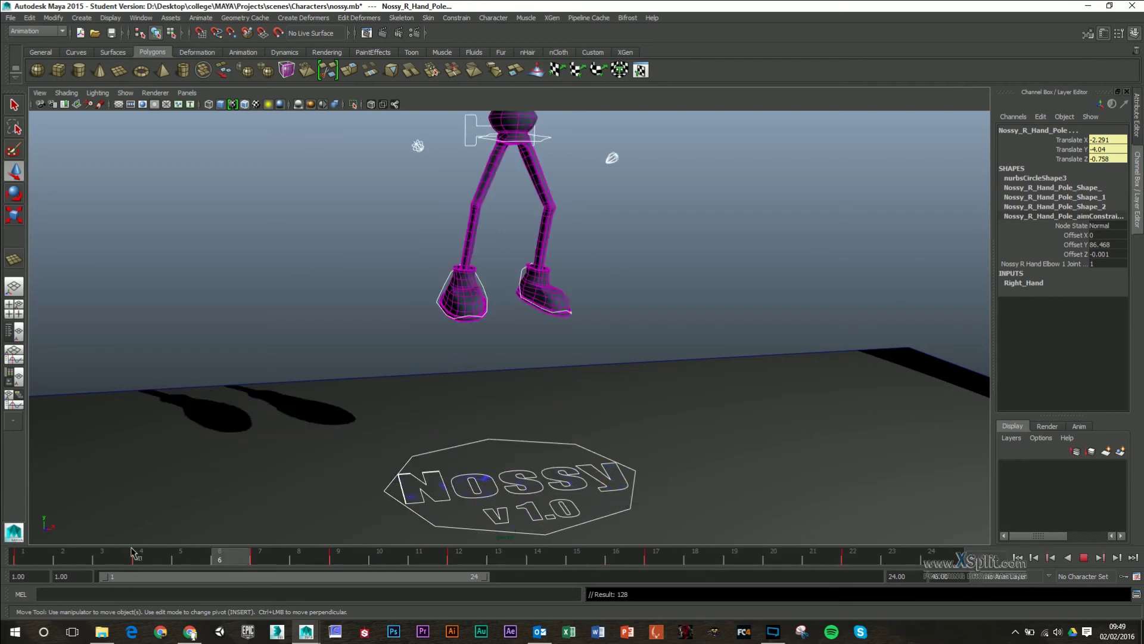
key(alt+v)
scroll(624, 357, down, 4)
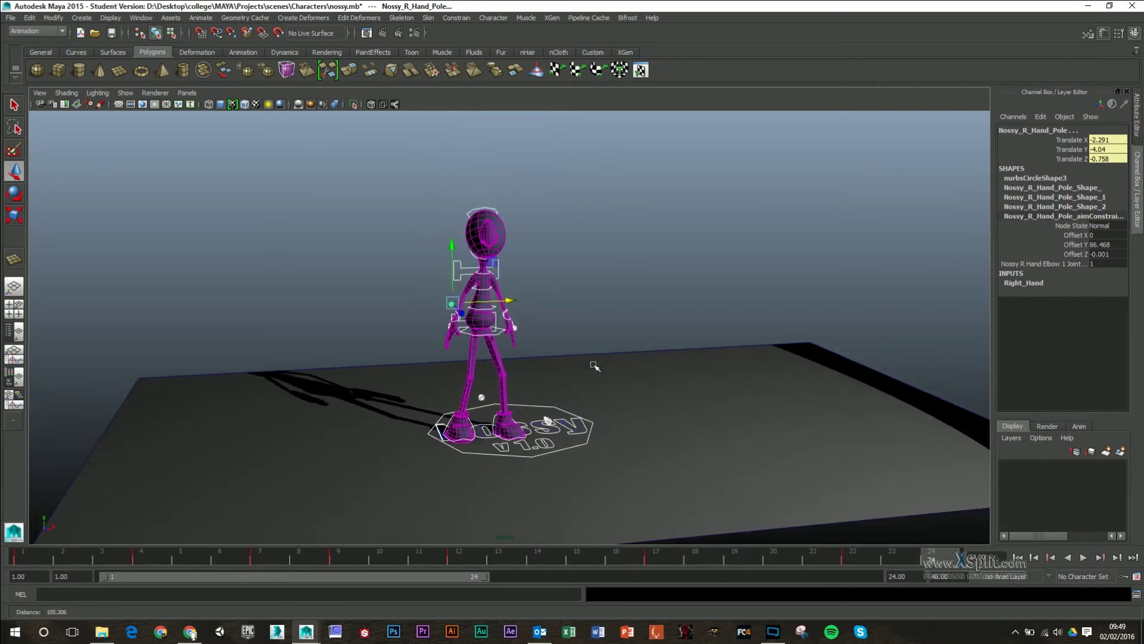
alt+middle_drag(623, 357, 626, 408)
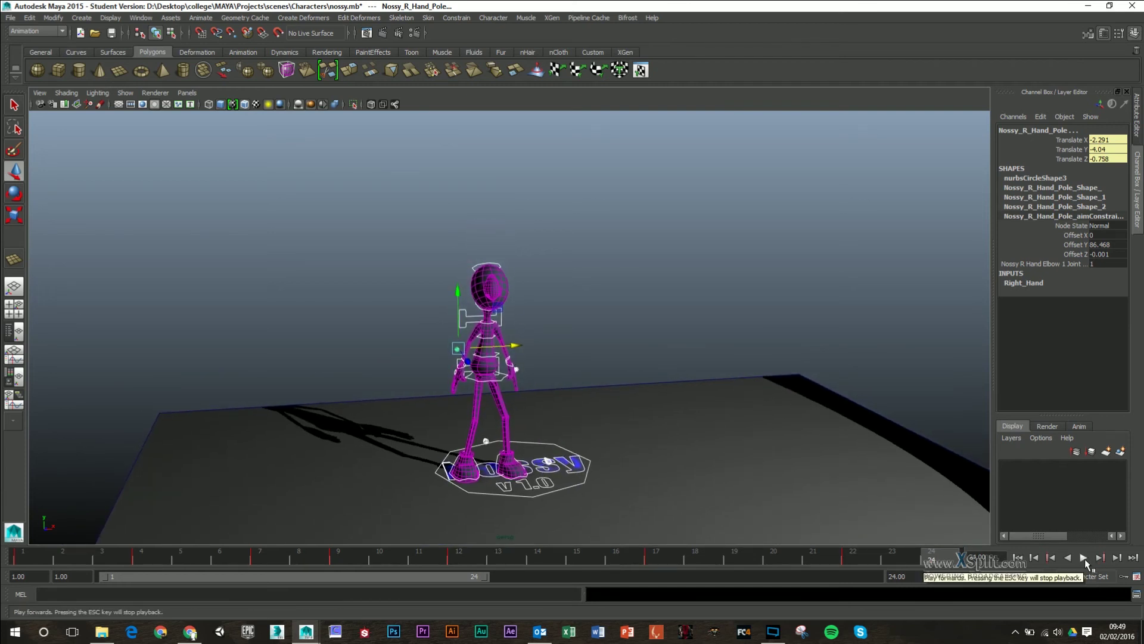
Step: Check the playback speed options and play the whole animation from a wider view
right_click(1085, 558)
mouse_move(1092, 489)
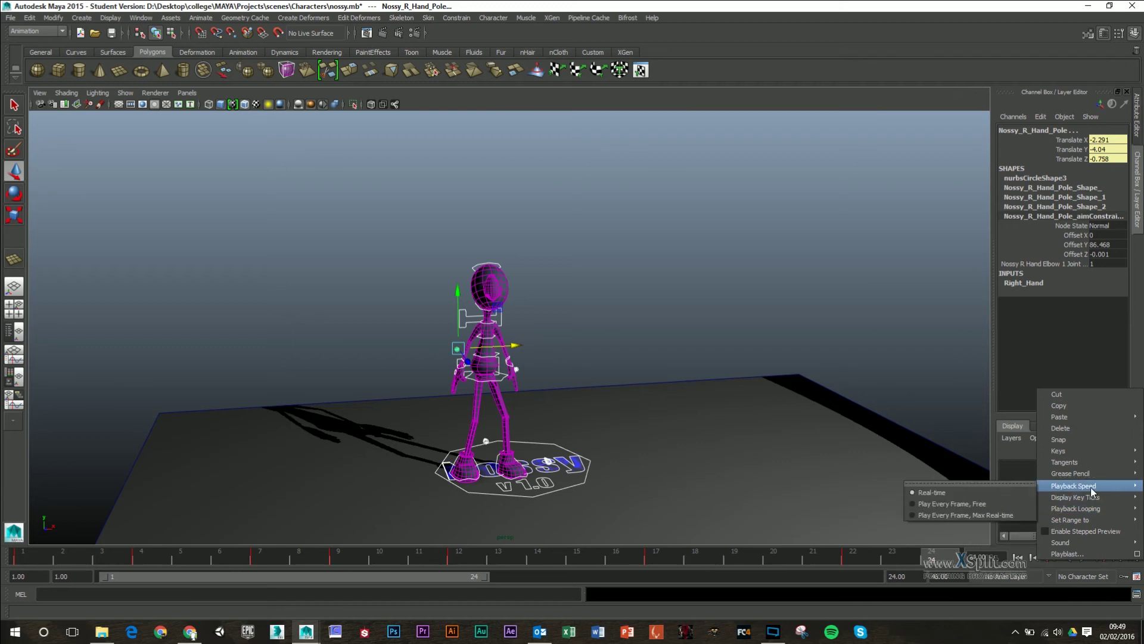
key(Escape)
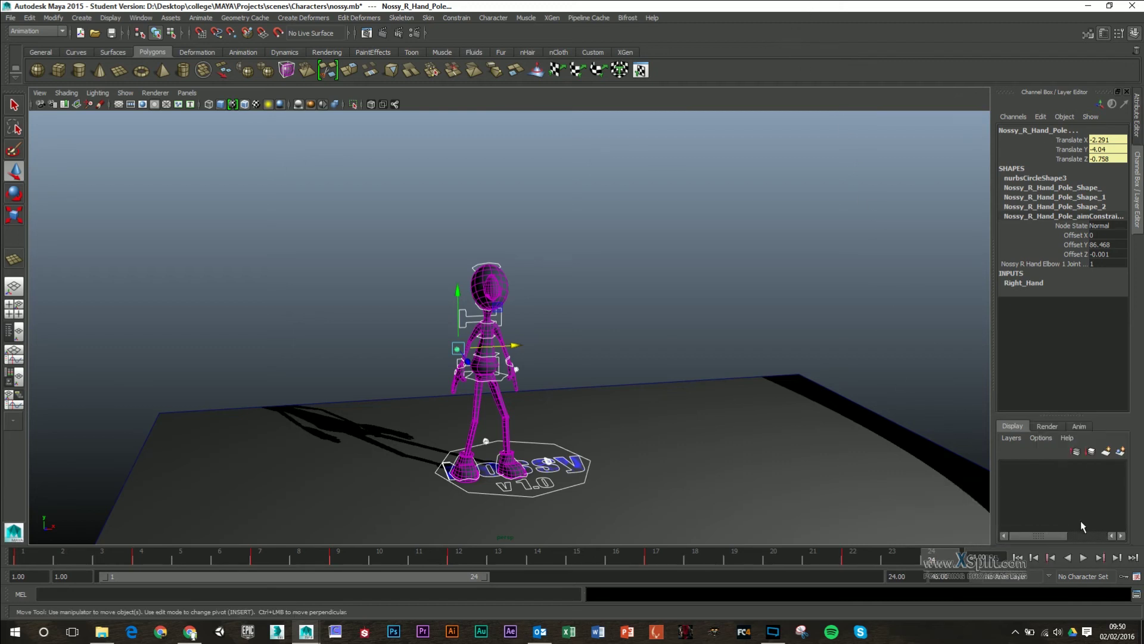
click(1085, 557)
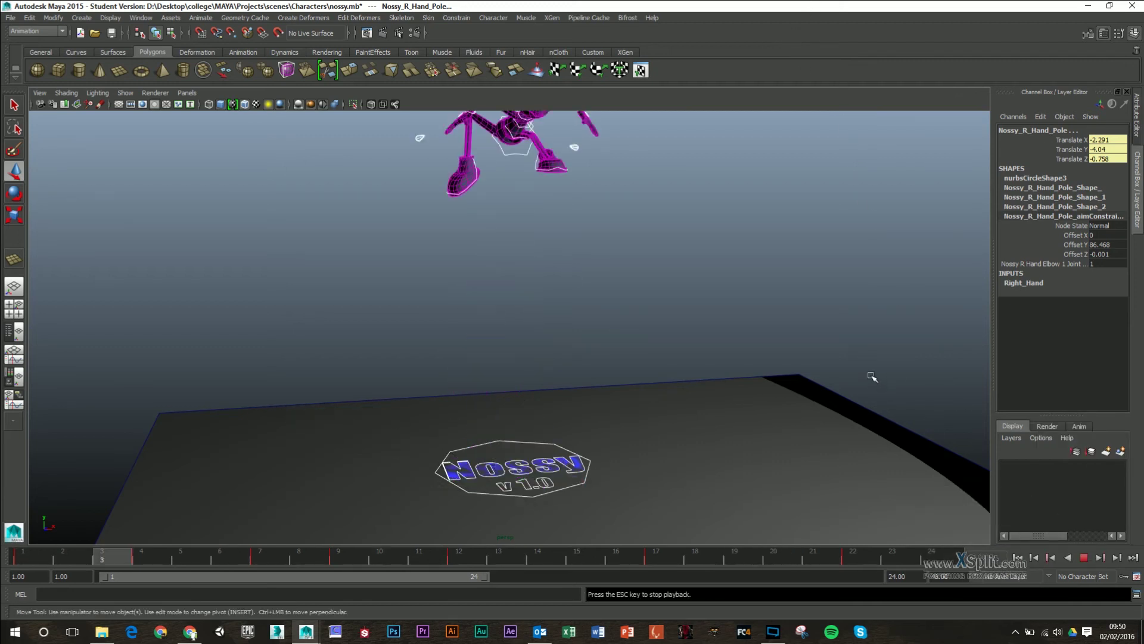
scroll(638, 334, down, 5)
alt+middle_drag(654, 403, 660, 426)
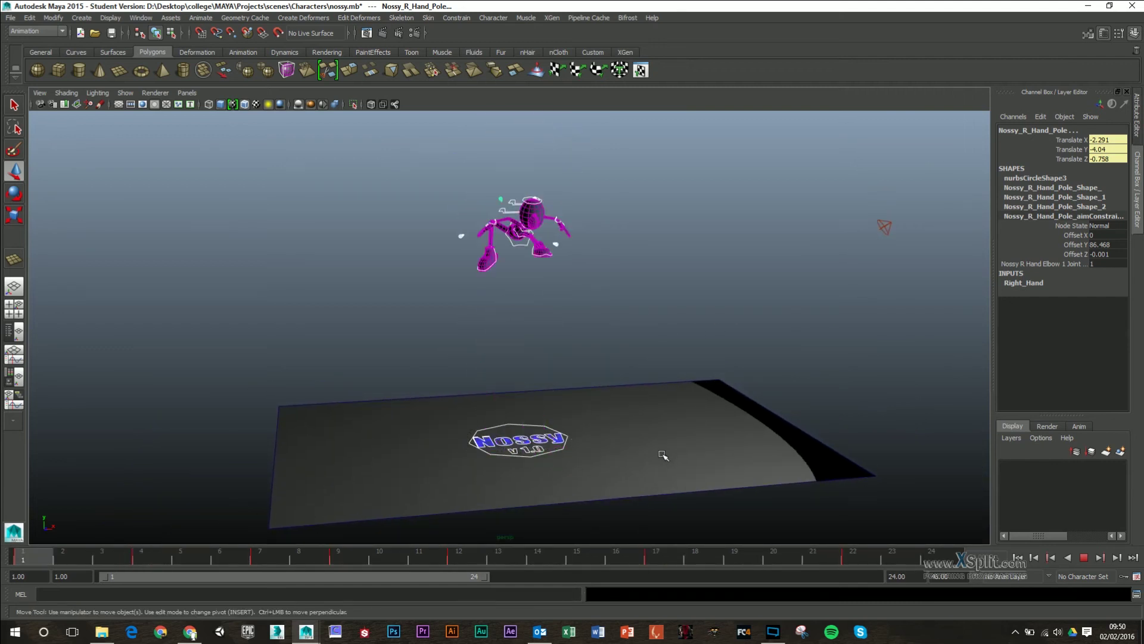
key(Escape)
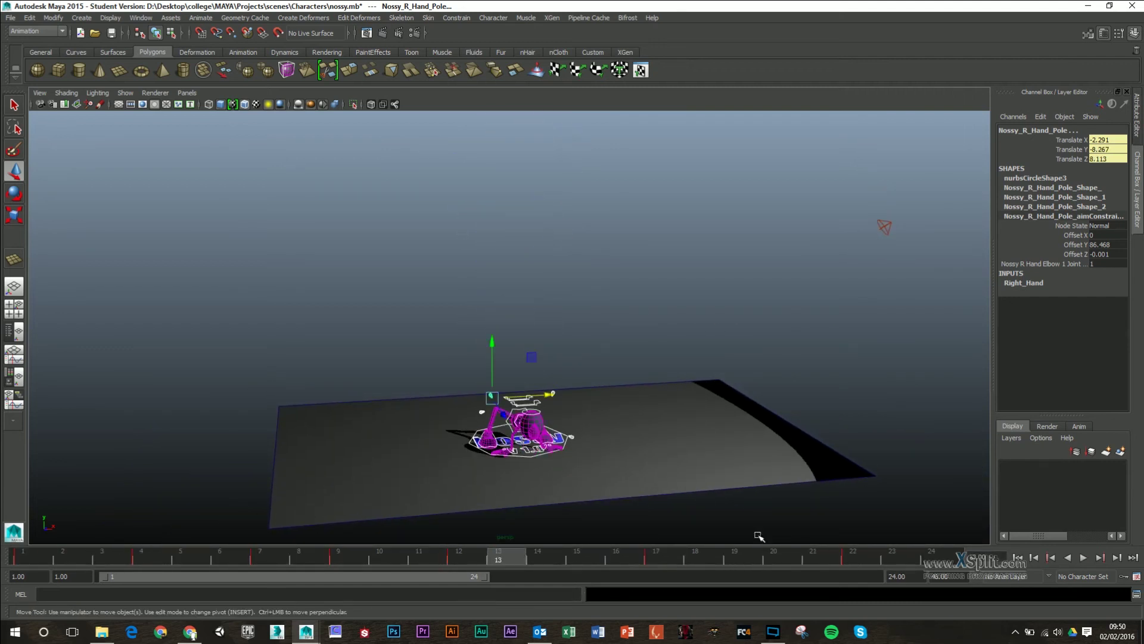
Step: Scrub back to frame 4 and replay the fall and landing, stopping at frame 17
key(alt+v)
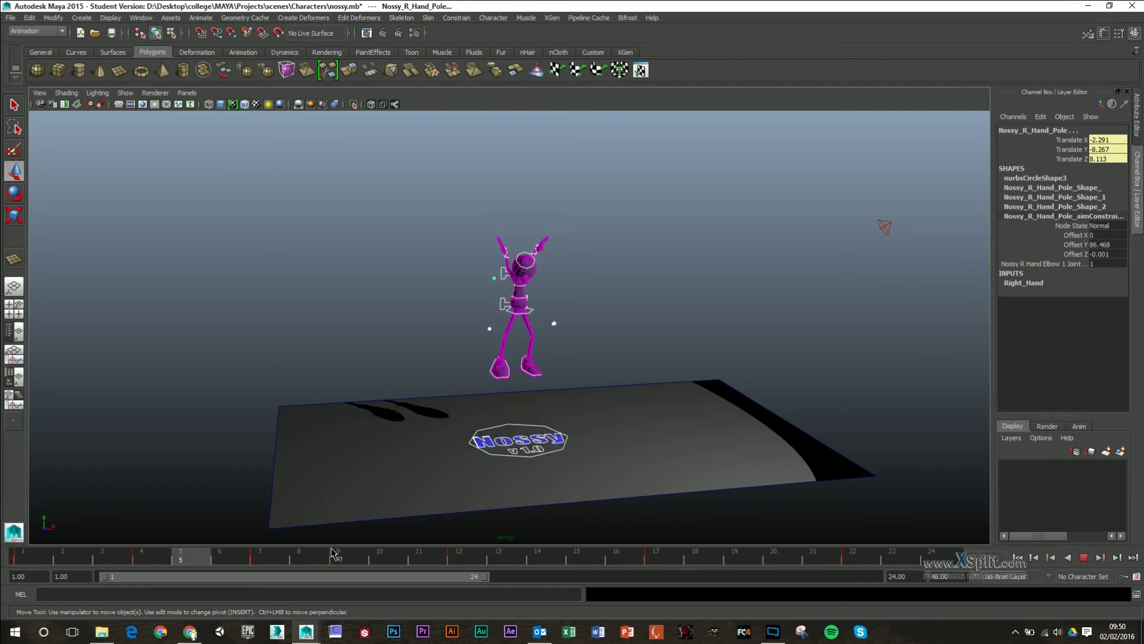
drag(390, 556, 141, 560)
alt+right_drag(403, 470, 535, 450)
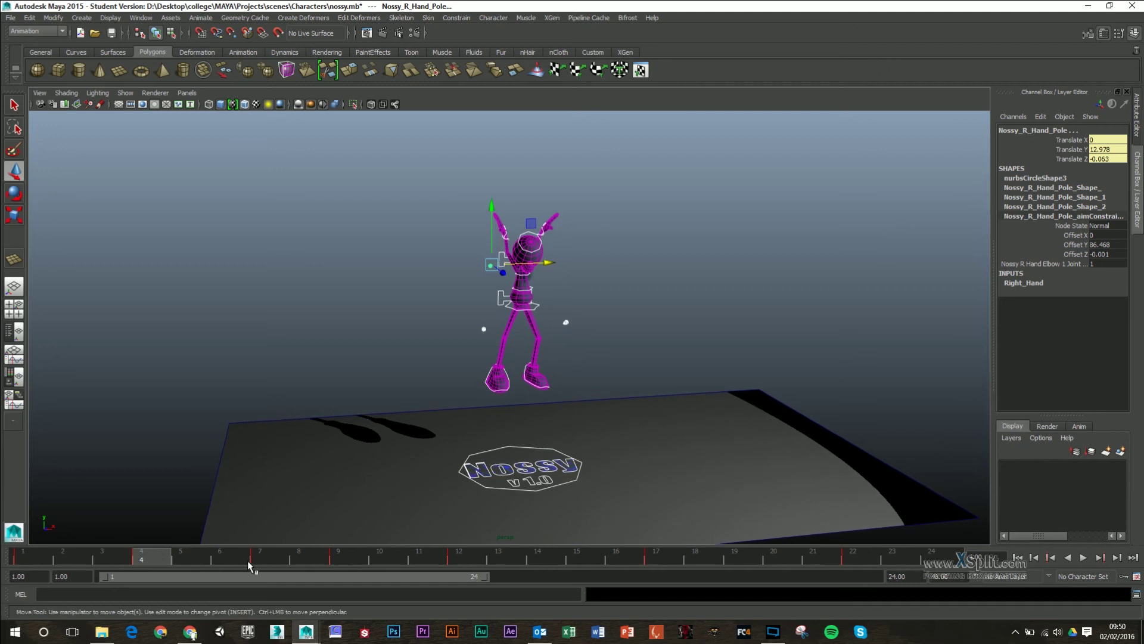
key(alt+v)
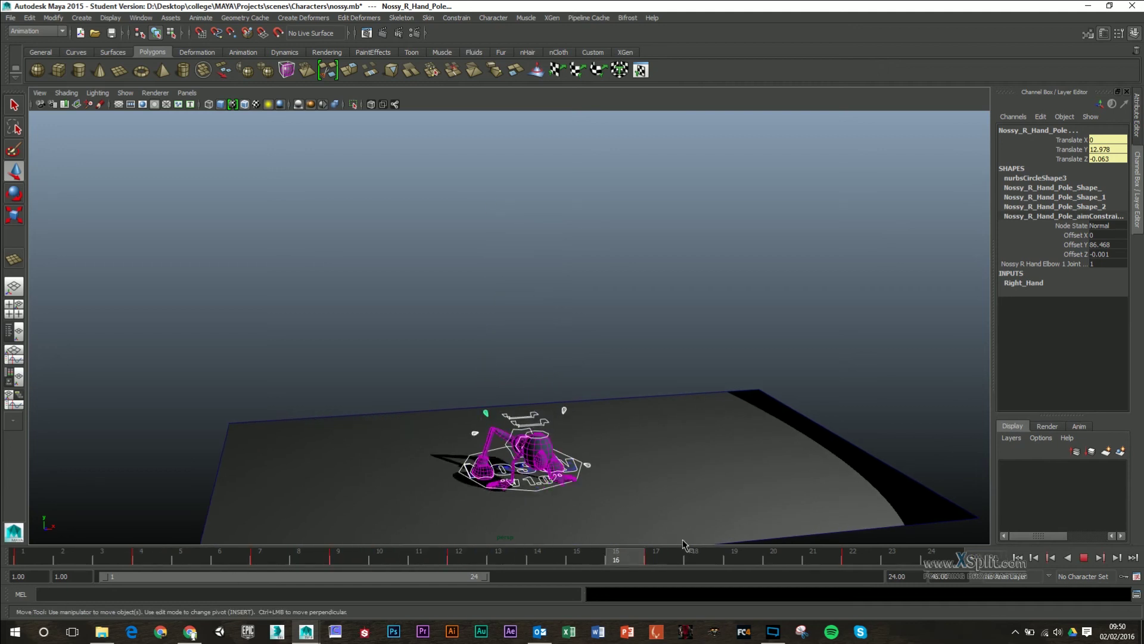
key(alt+v)
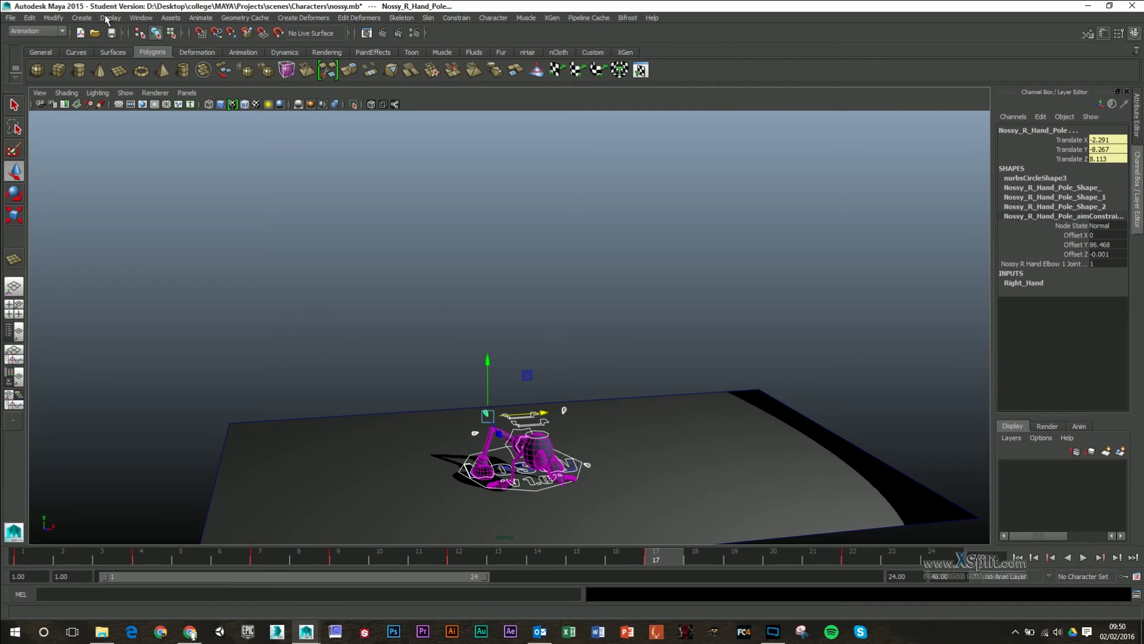
Step: Convert all the controls' animation curves from stepped to plateau tangents in the Graph Editor and close it
click(141, 18)
mouse_move(161, 62)
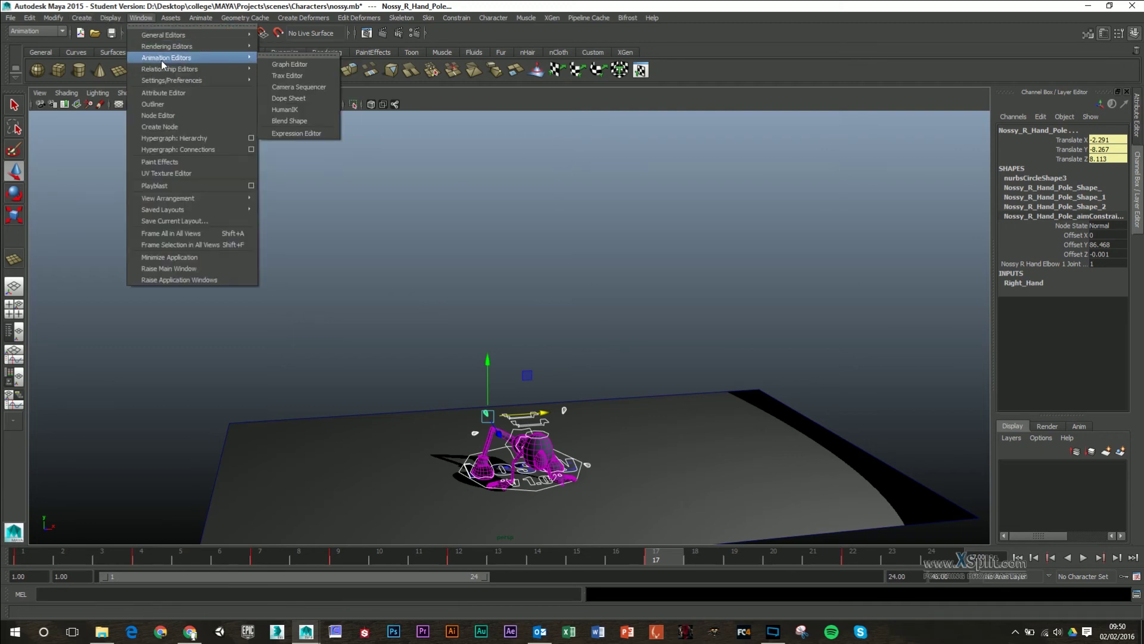
click(289, 64)
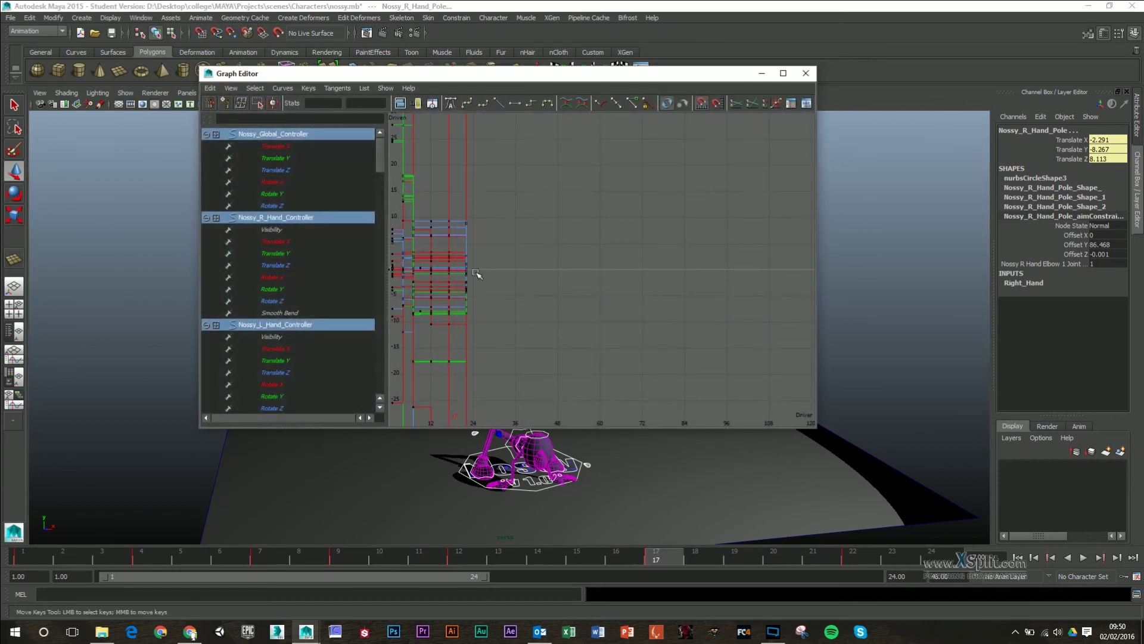
alt+middle_drag(500, 273, 682, 345)
scroll(598, 248, up, 6)
scroll(590, 273, down, 2)
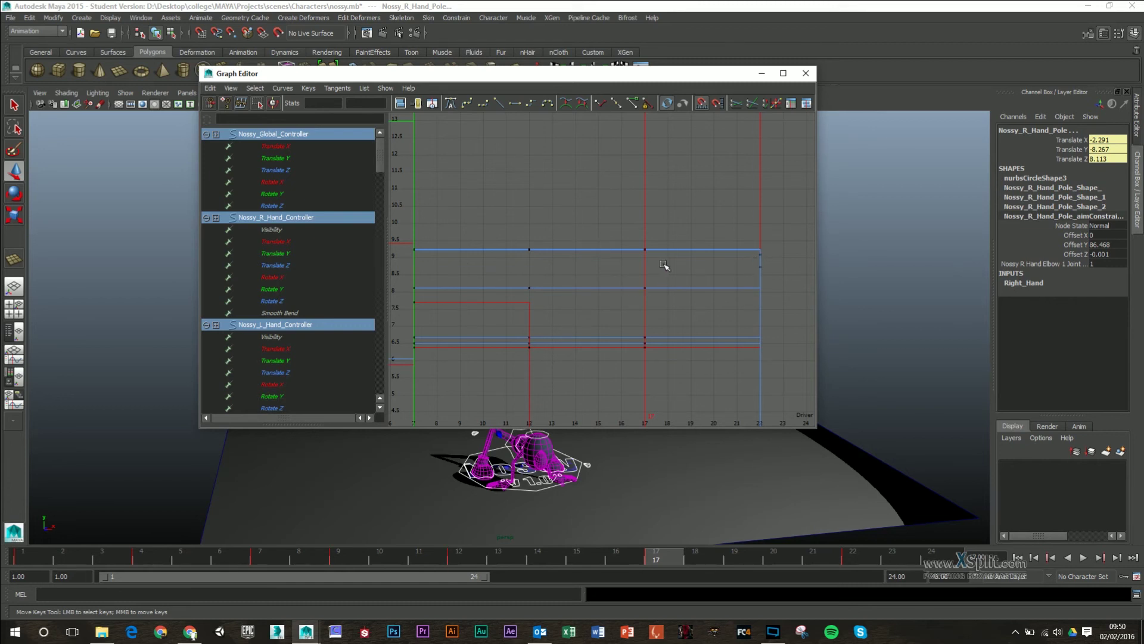
scroll(602, 271, down, 15)
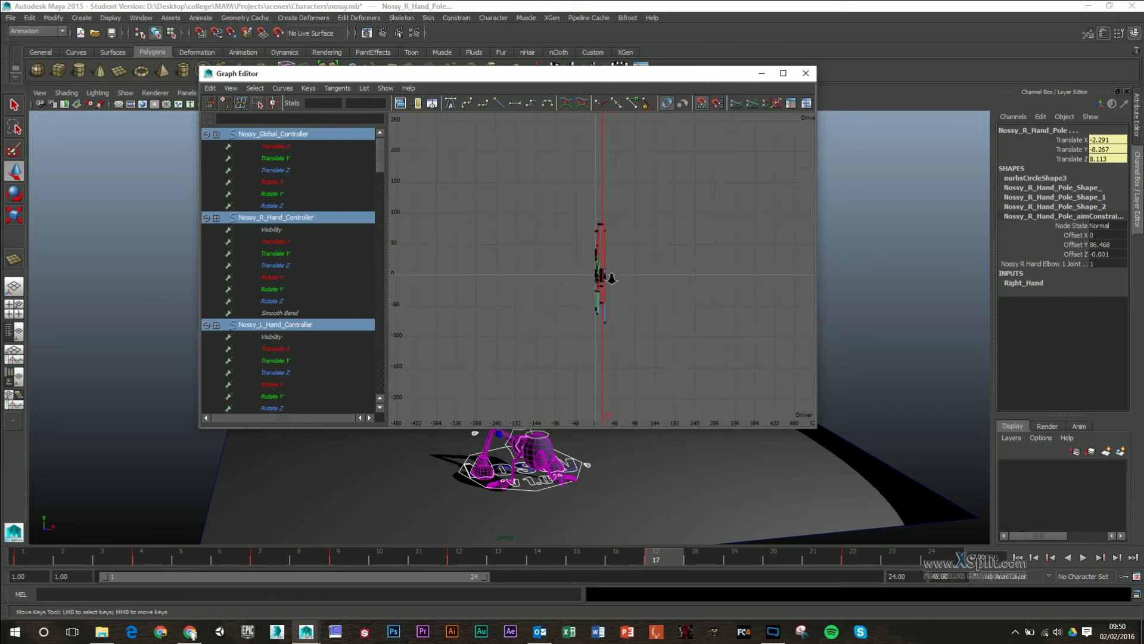
key(a)
alt+right_drag(771, 260, 742, 275)
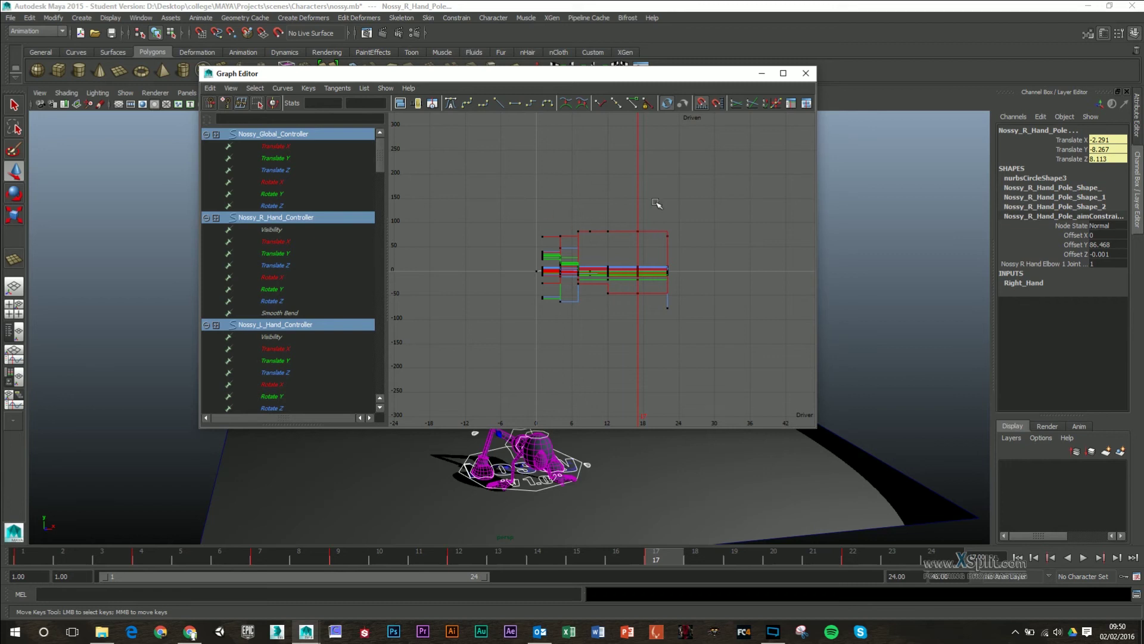
drag(504, 364, 503, 364)
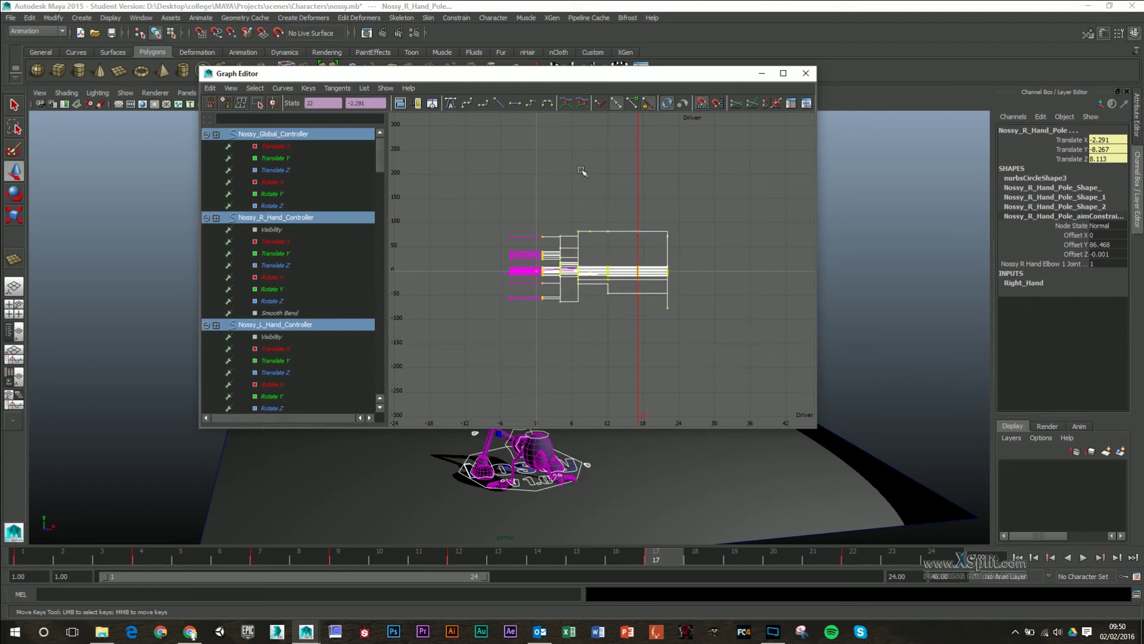
click(546, 106)
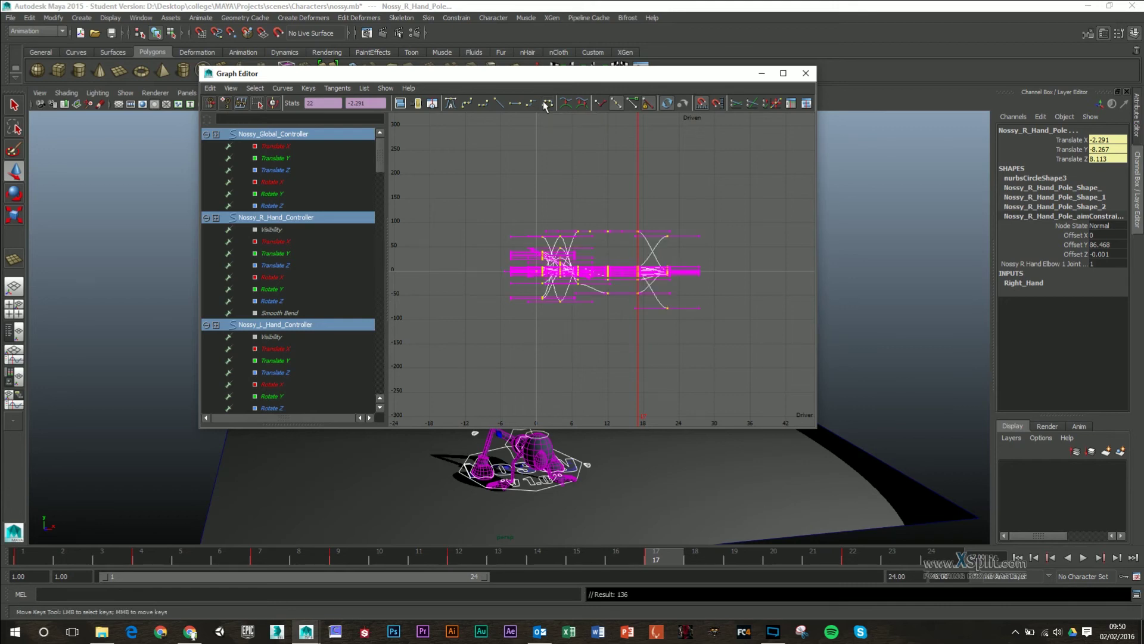
click(806, 73)
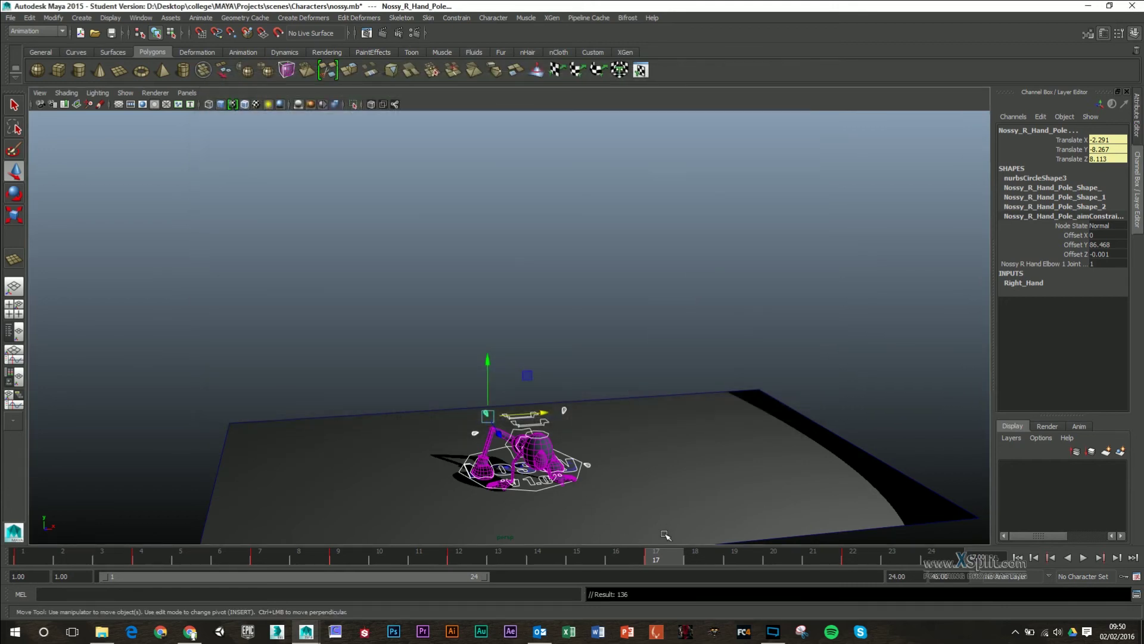
Step: Play back the animation to review the interpolated motion between the key poses
key(alt+v)
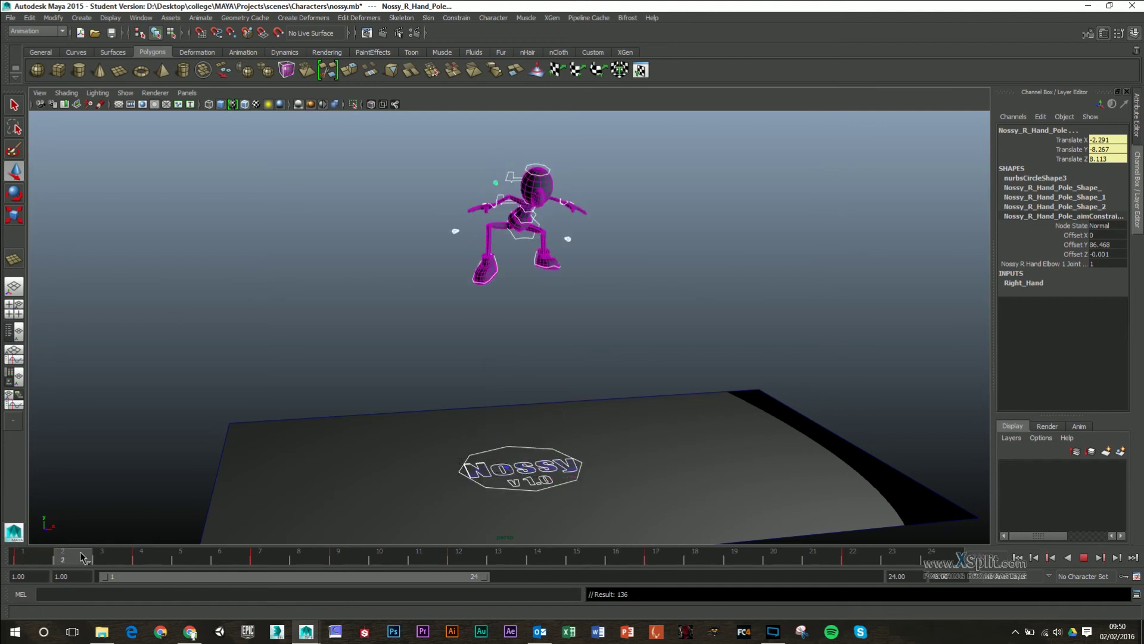
key(alt+v)
click(1083, 558)
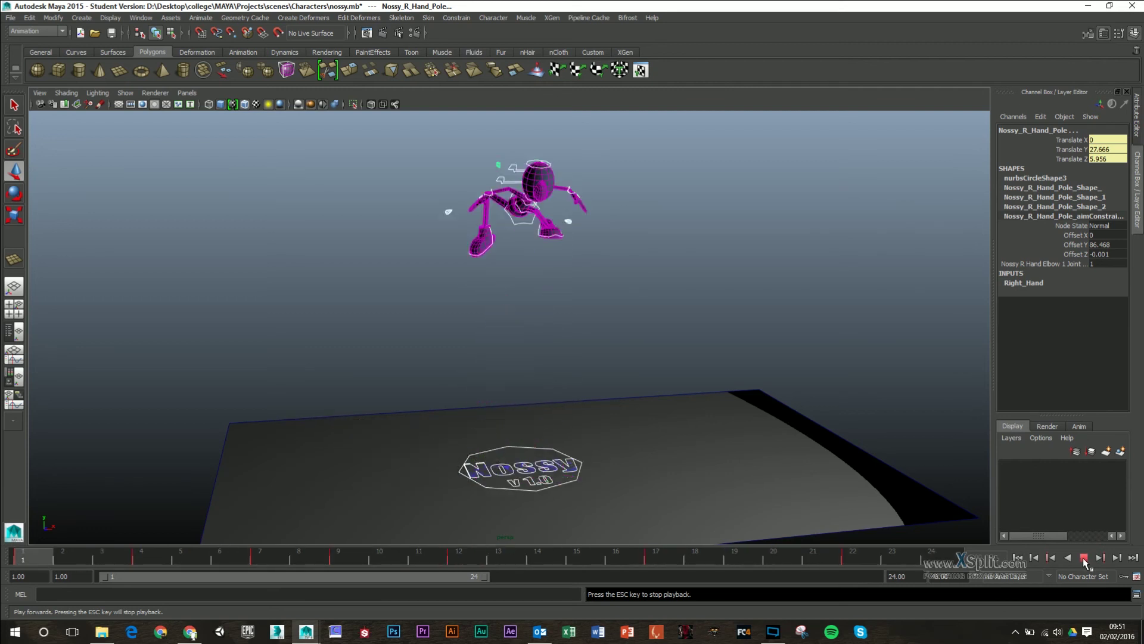
click(1083, 558)
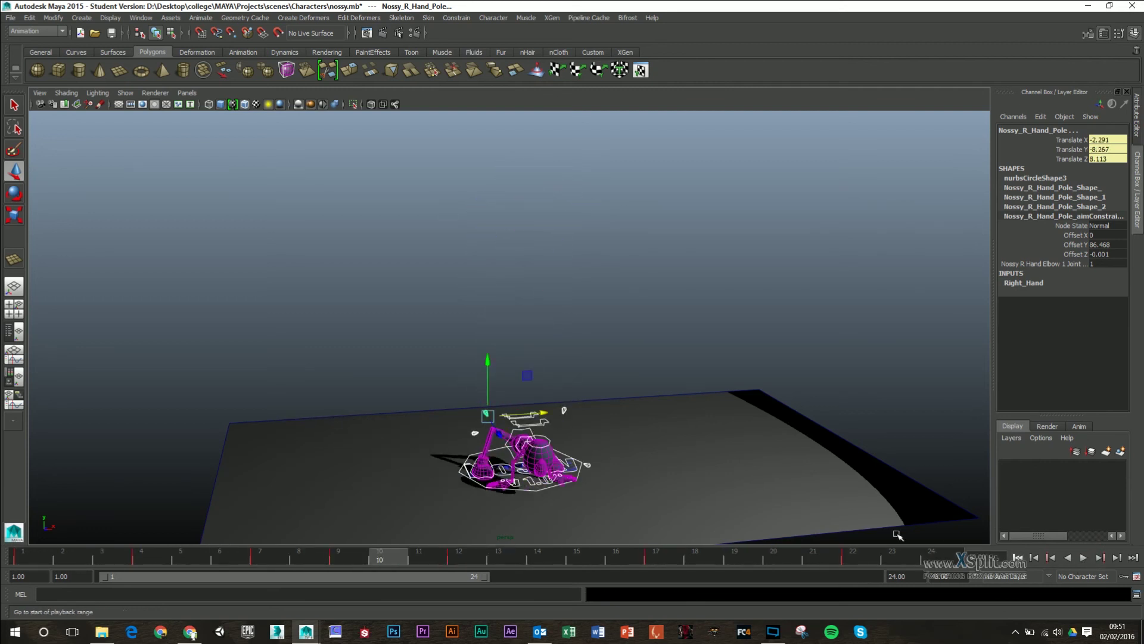
Step: Set the default in and out tangents to Plateau in the animation preferences and save them
click(1136, 577)
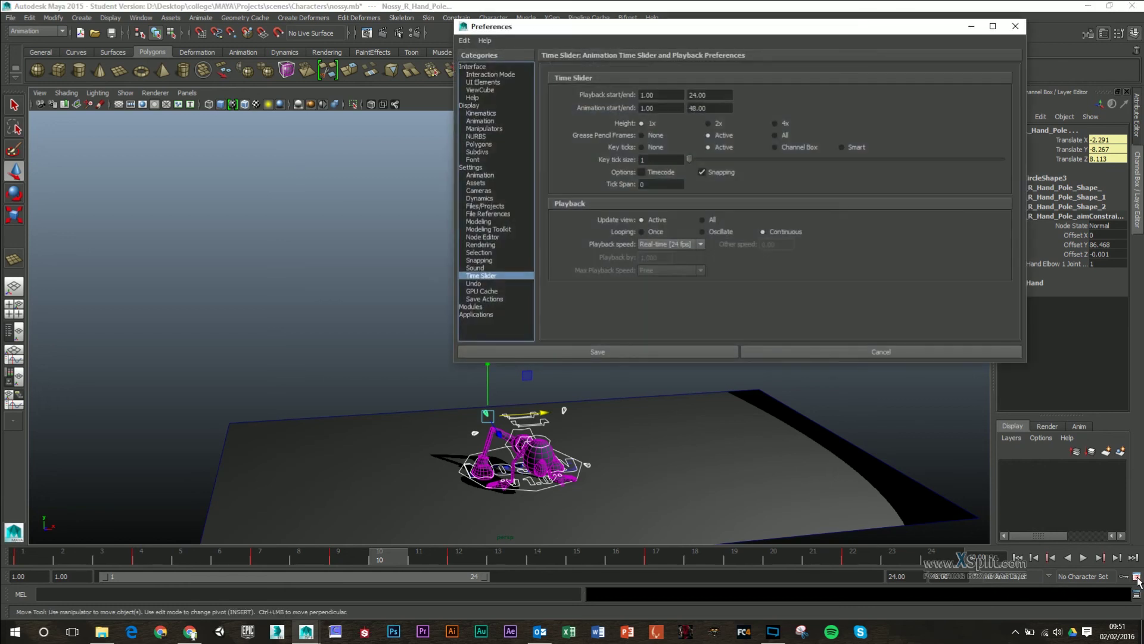
click(480, 175)
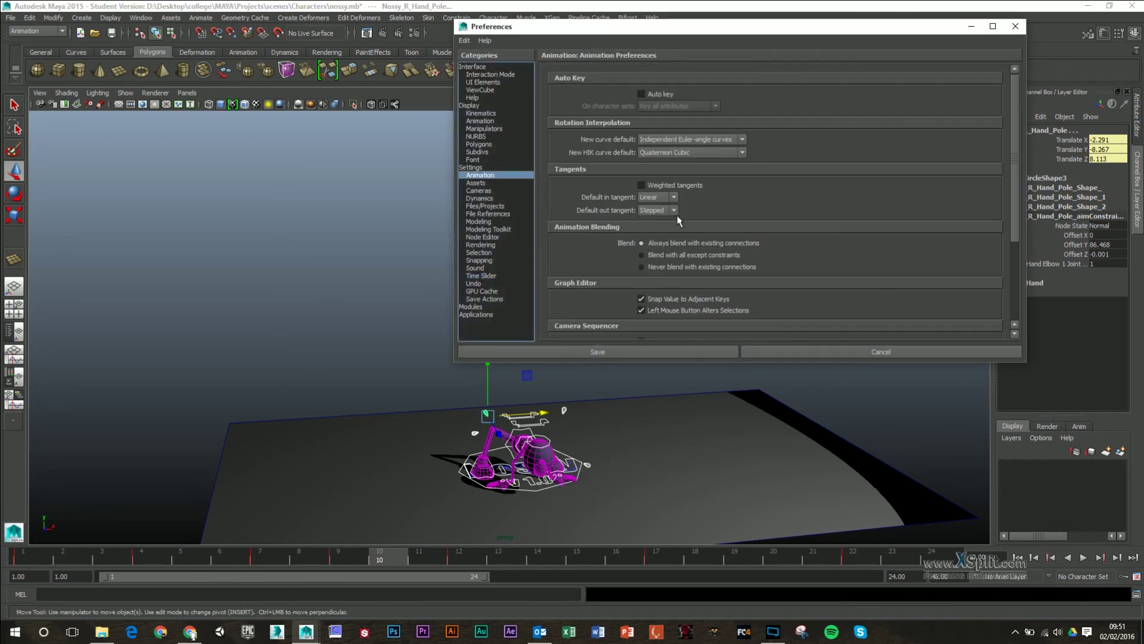
click(664, 202)
click(650, 246)
click(655, 210)
click(649, 259)
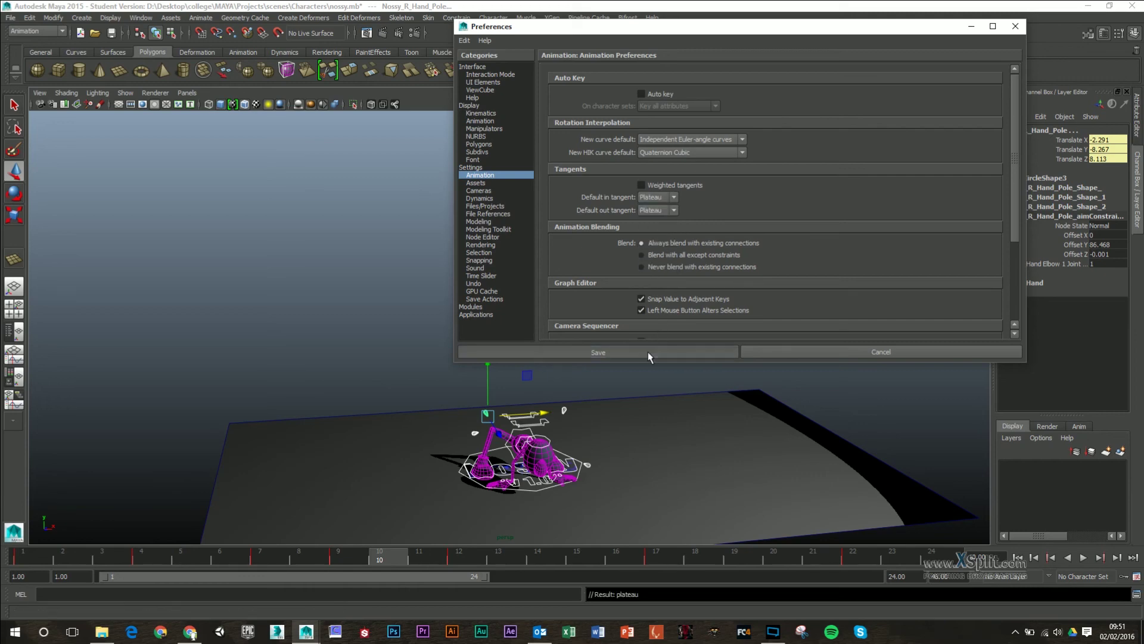
click(655, 351)
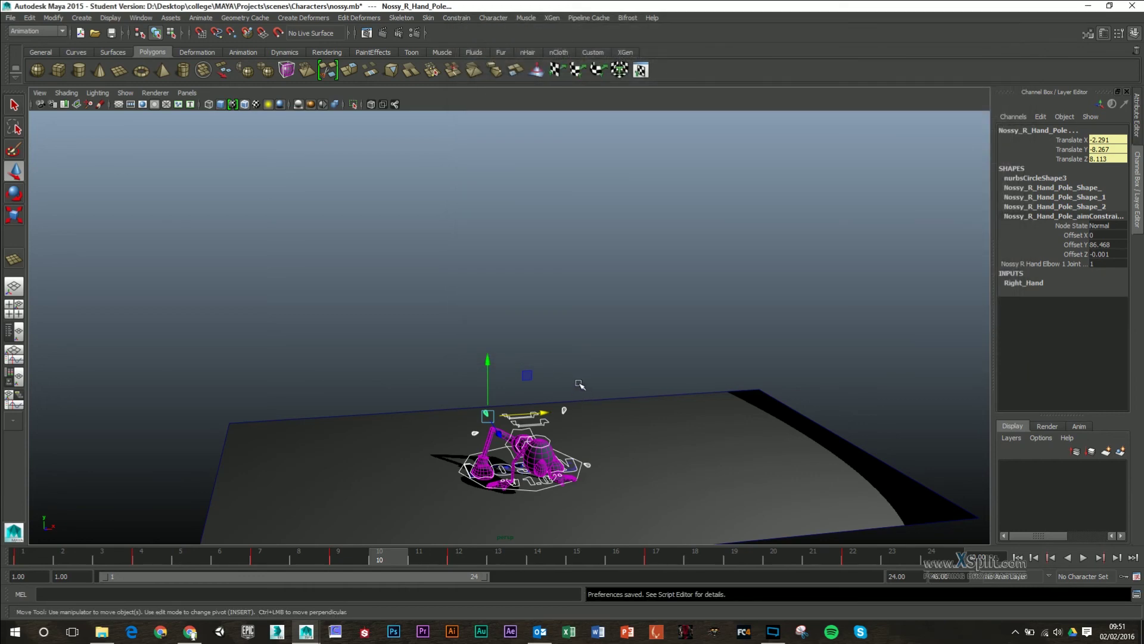
Step: Scrub the get-up motion to frame 22, return to frame 17 and copy the left leg controller's key there
alt+drag(564, 411, 682, 332)
alt+drag(499, 353, 624, 305)
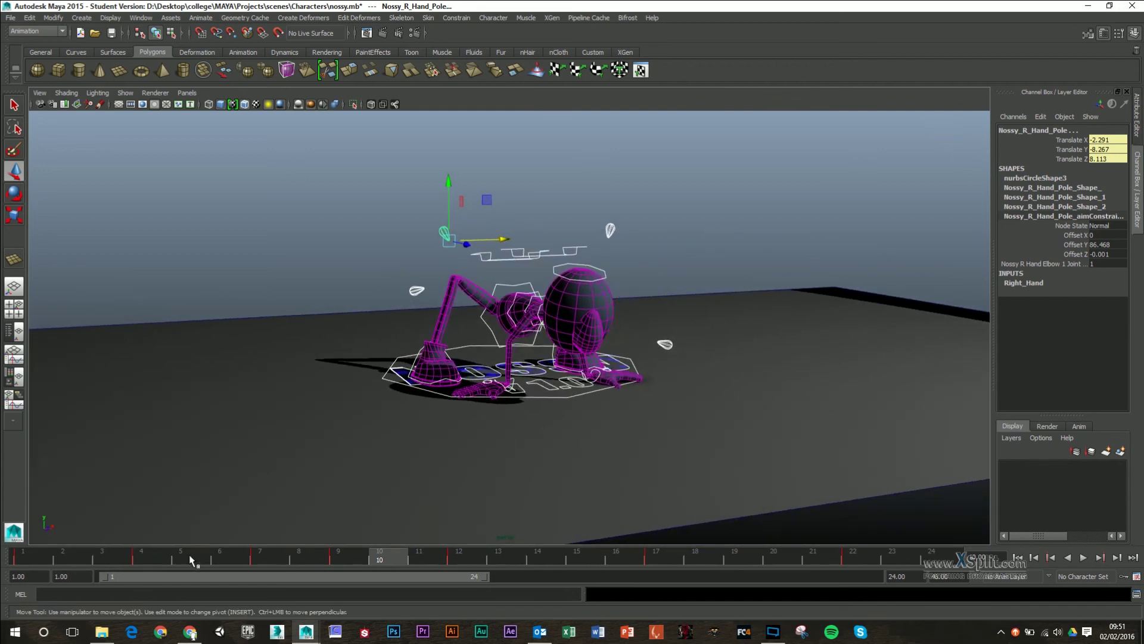
drag(695, 562, 848, 565)
alt+drag(766, 488, 681, 483)
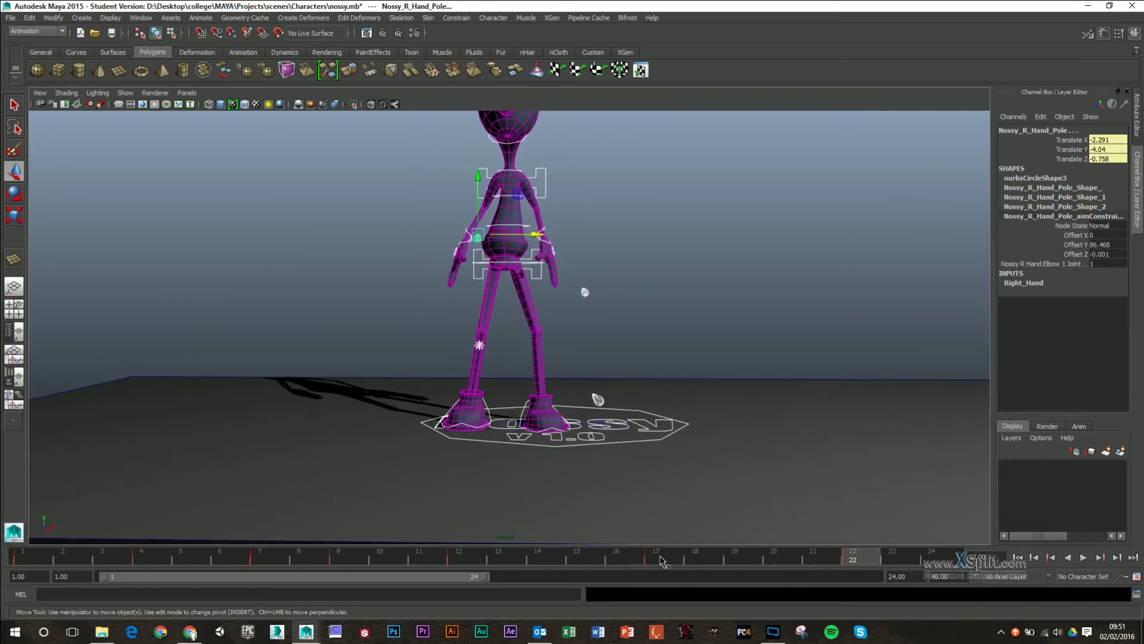
mouse_move(656, 560)
mouse_down()
mouse_move(770, 560)
mouse_move(655, 560)
mouse_up()
click(638, 414)
click(637, 410)
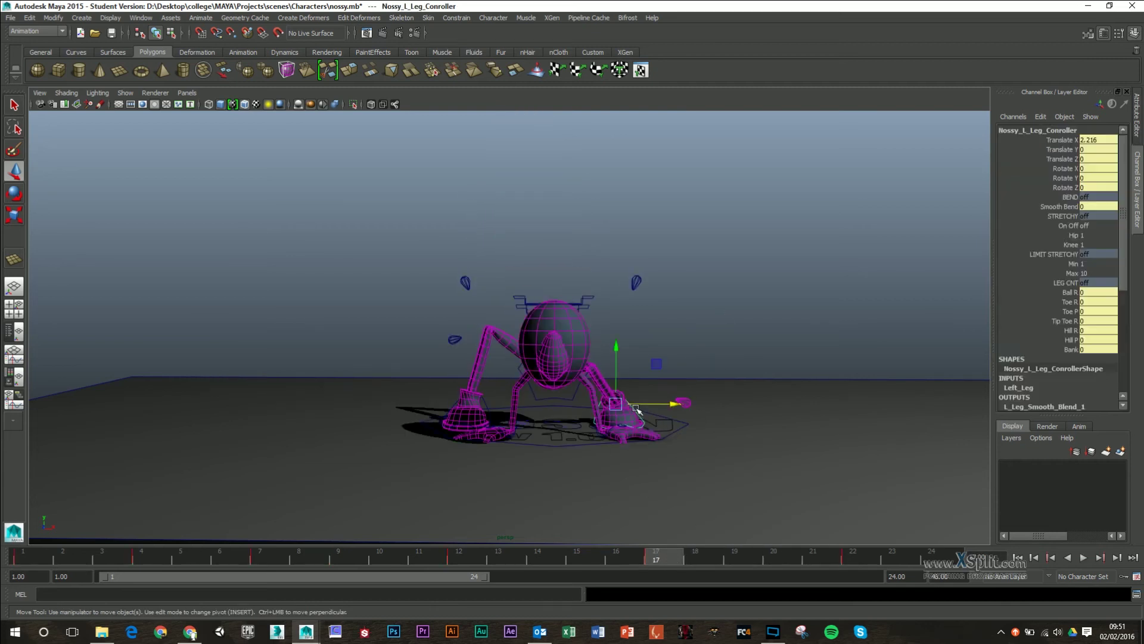
right_click(669, 560)
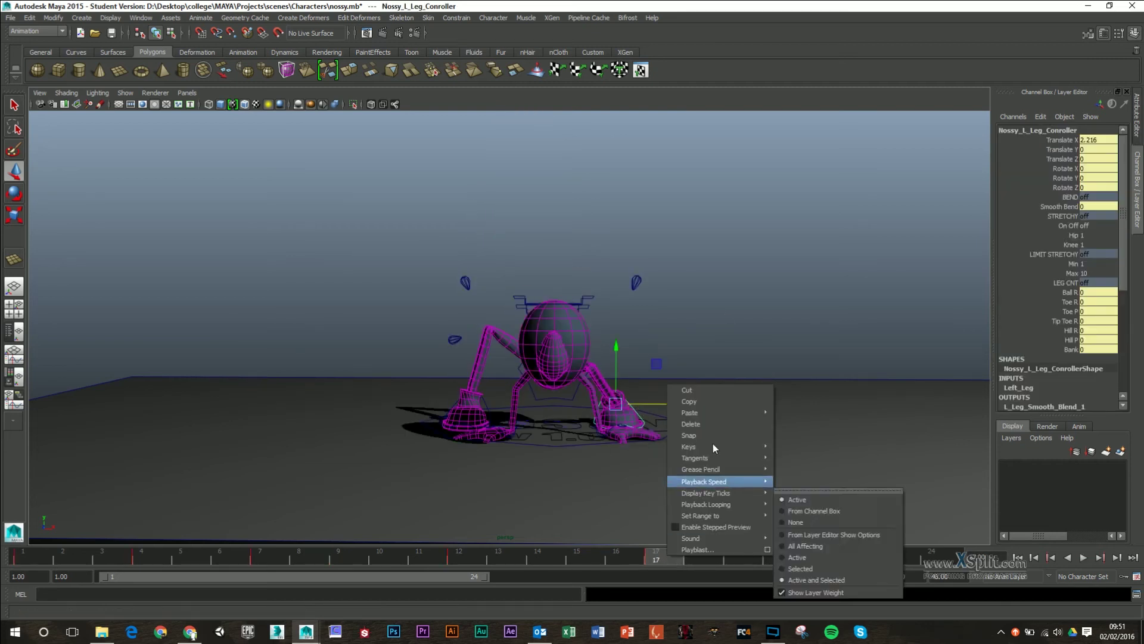
click(710, 400)
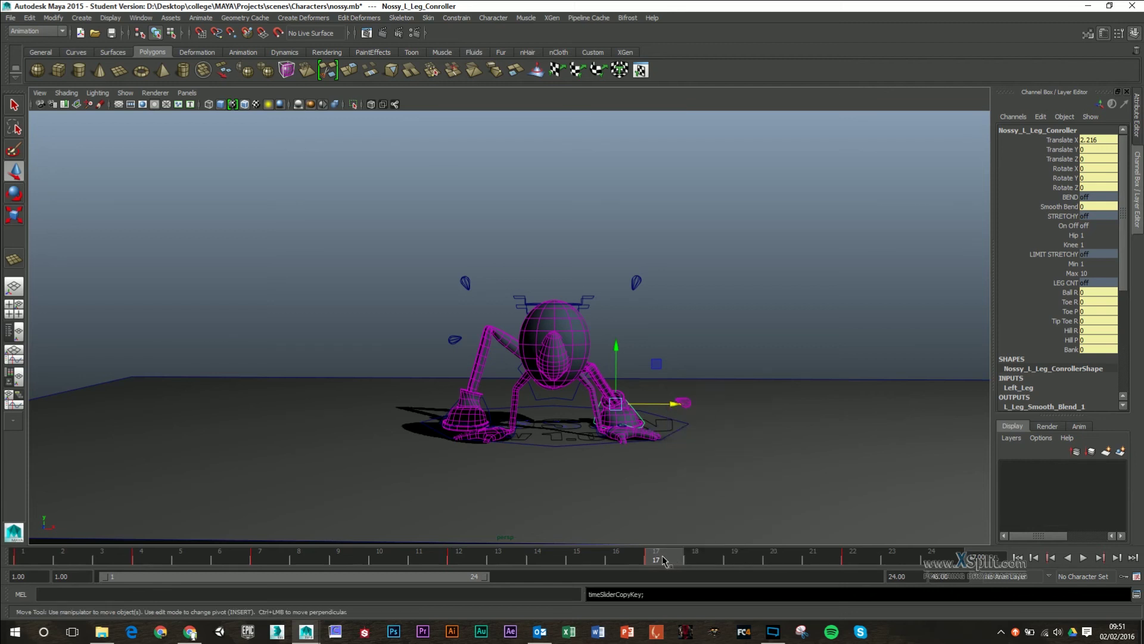
Step: Paste the copied left leg key at frame 19 and play the result
drag(668, 557, 743, 554)
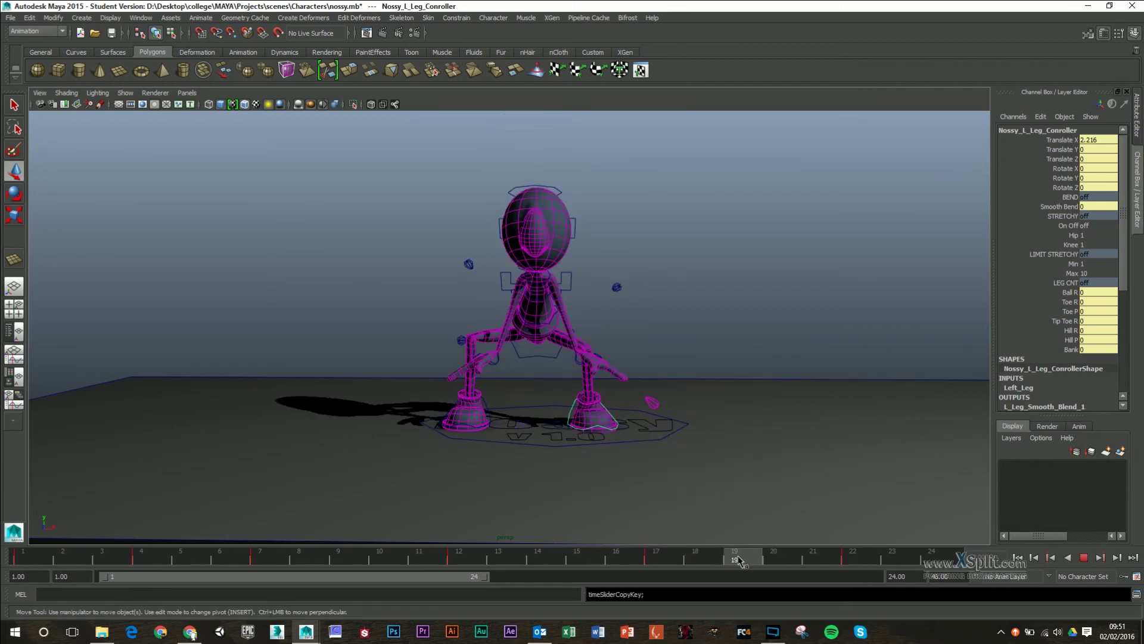
click(739, 560)
right_click(739, 560)
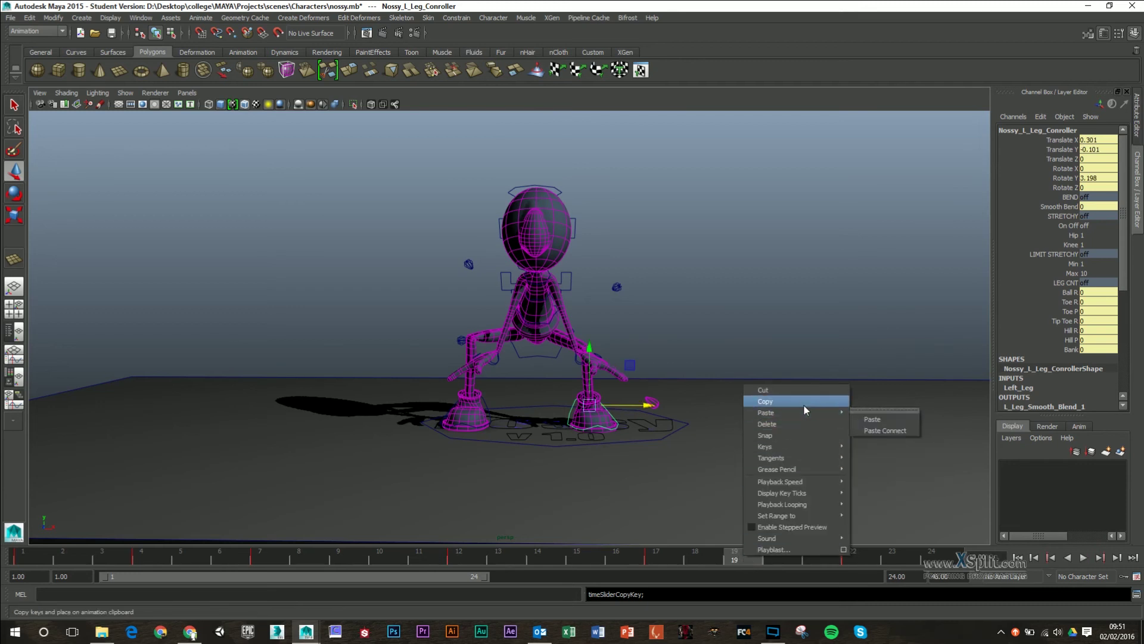
mouse_move(807, 410)
click(868, 415)
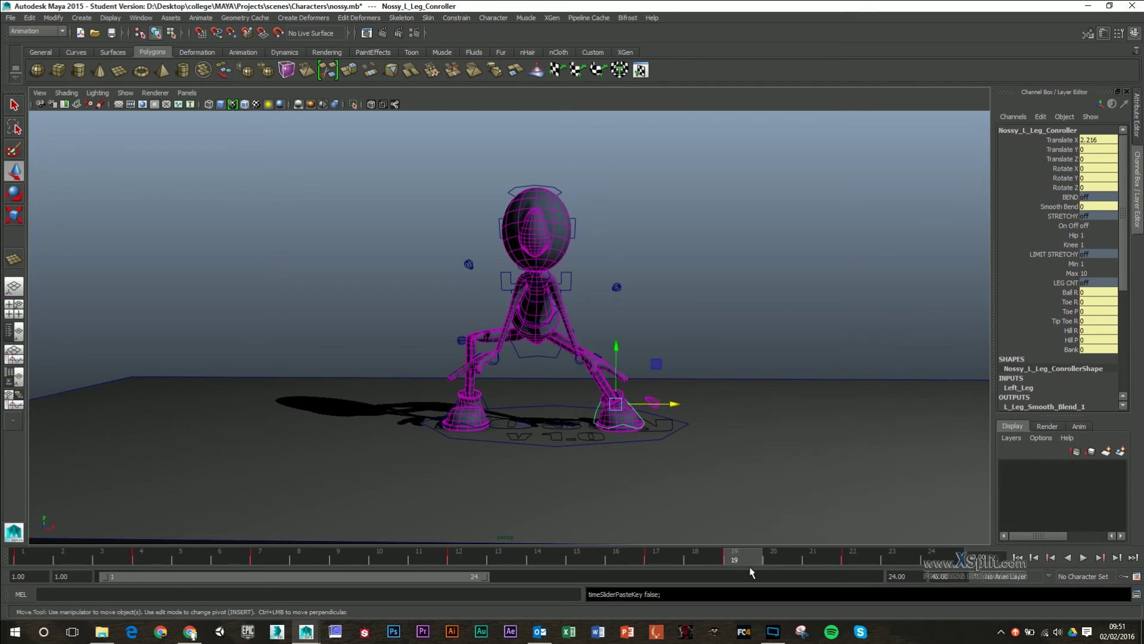
key(alt+v)
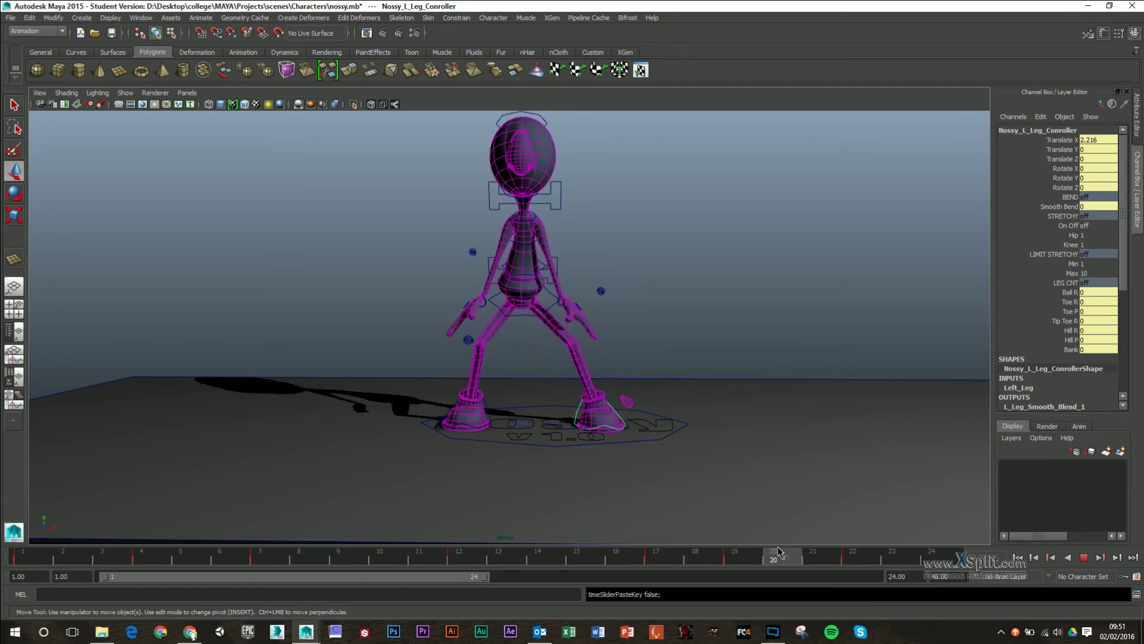
Step: At frame 20, lift the left leg controller to Translate Y 0.828, key it and play the step
drag(768, 552, 739, 556)
drag(797, 559, 795, 558)
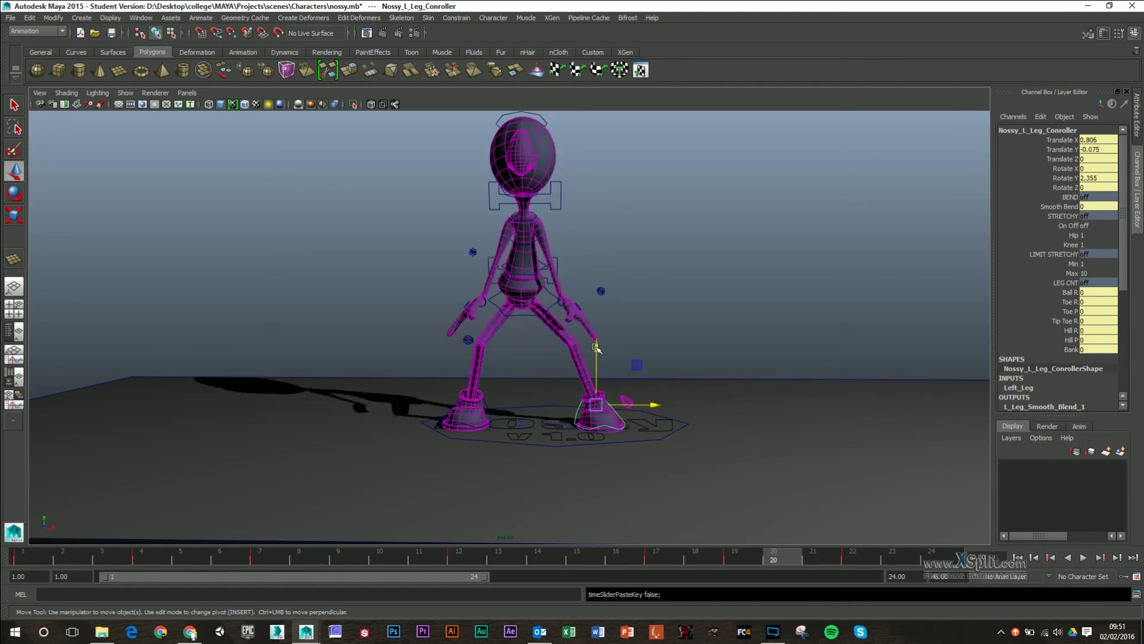
drag(597, 347, 596, 332)
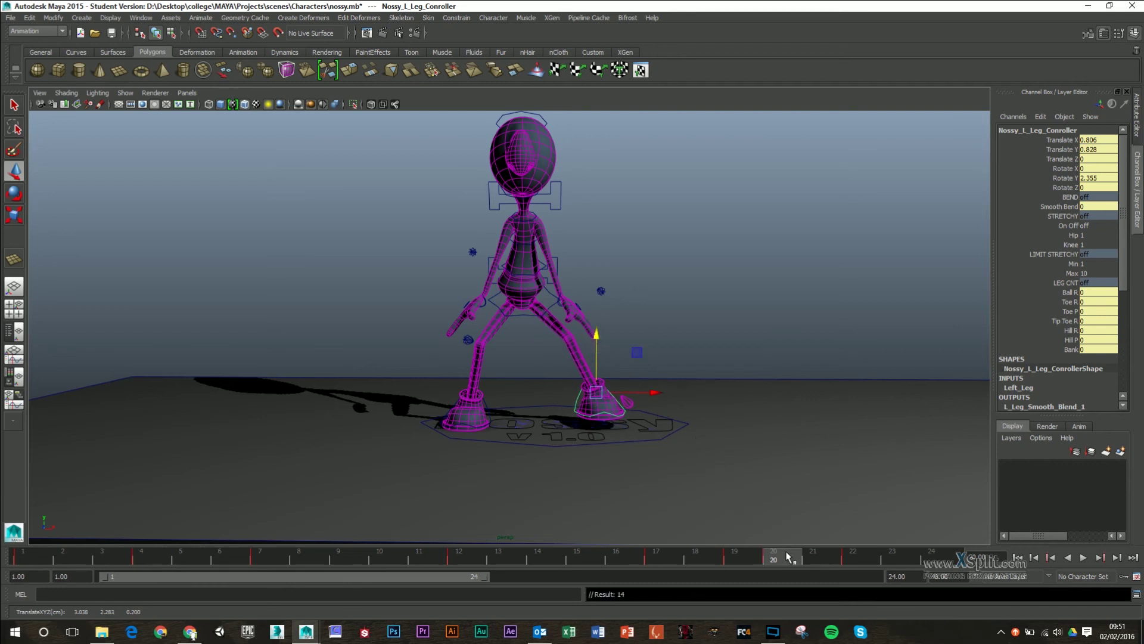
key(alt+v)
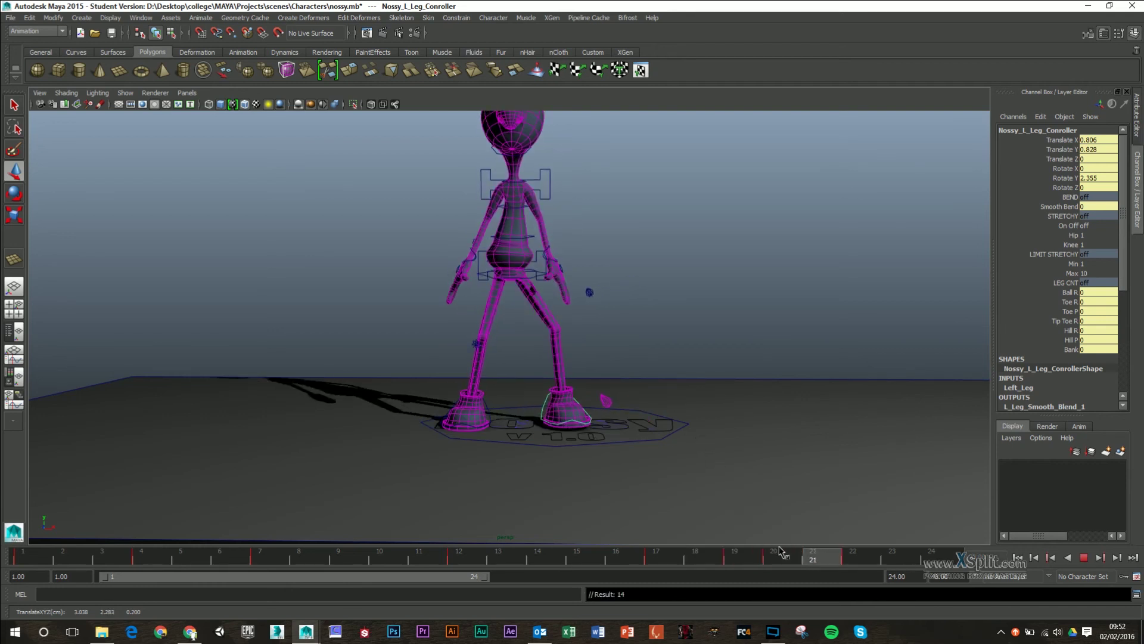
key(Escape)
Step: At frame 20, adjust the rotation of Nossy's COG control to lean the body slightly sideways
click(550, 355)
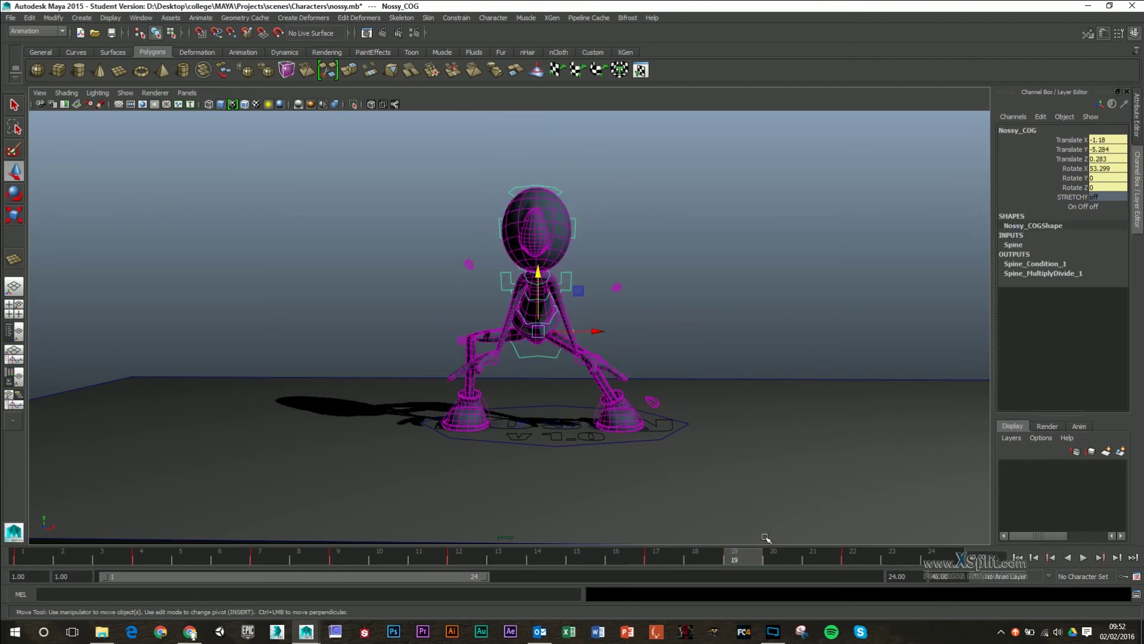
drag(736, 555, 773, 554)
mouse_move(650, 404)
alt+mouse_down()
mouse_move(683, 421)
mouse_move(642, 395)
alt+mouse_up()
key(e)
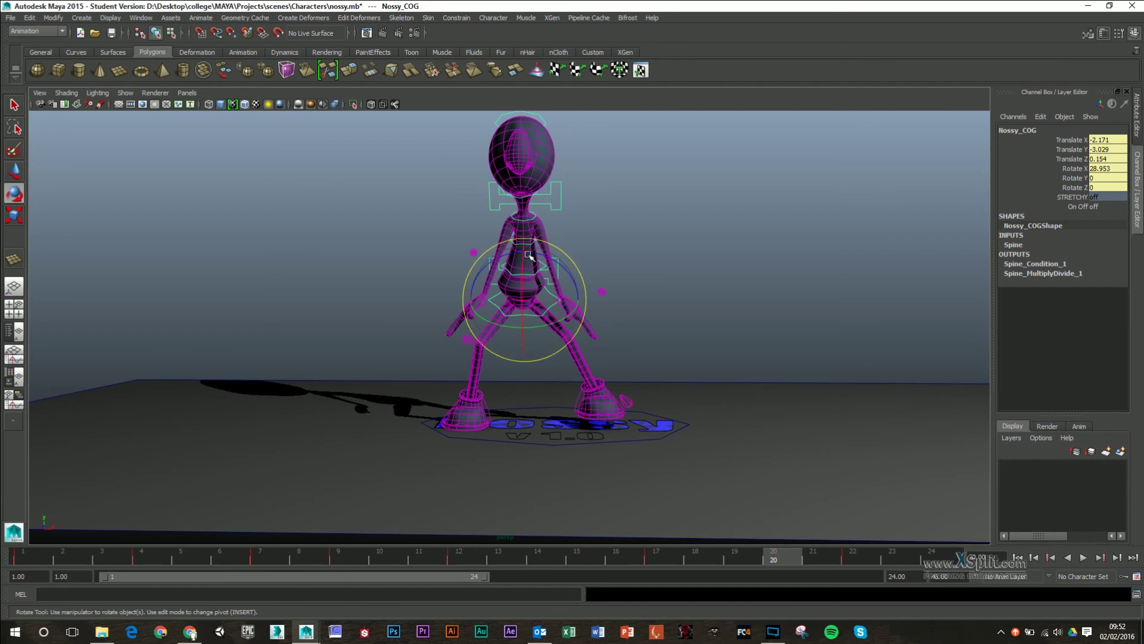
drag(516, 253, 514, 256)
key(ctrl+z)
Step: Shift the shoulder controller sideways to Translate X -0.583 and key the changed body controls at frame 20
click(543, 193)
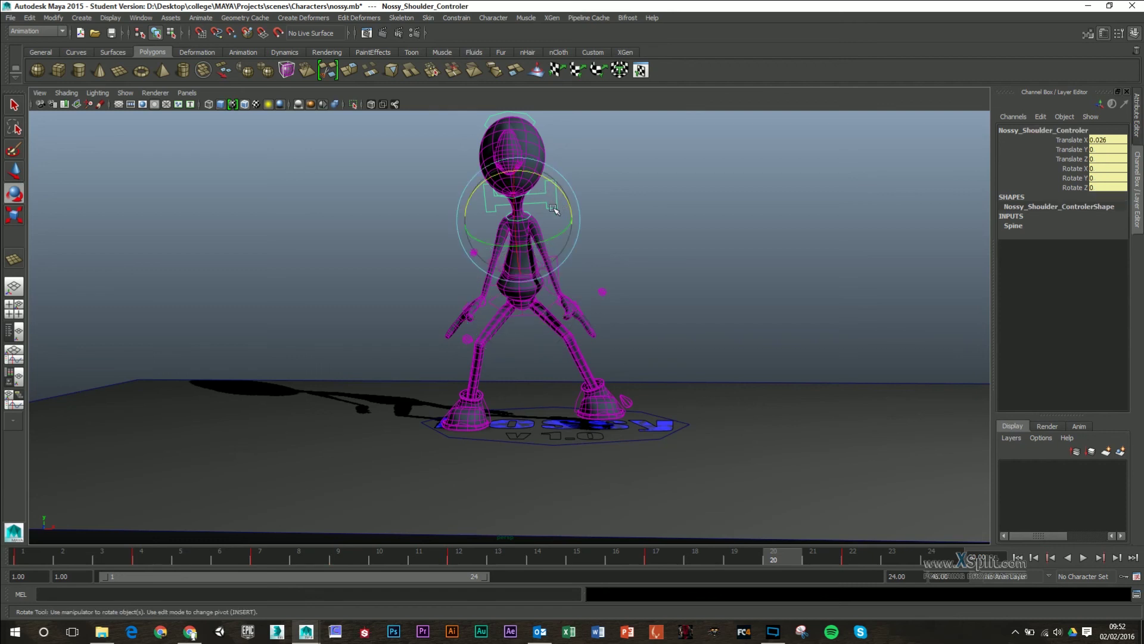
key(w)
drag(568, 223, 563, 219)
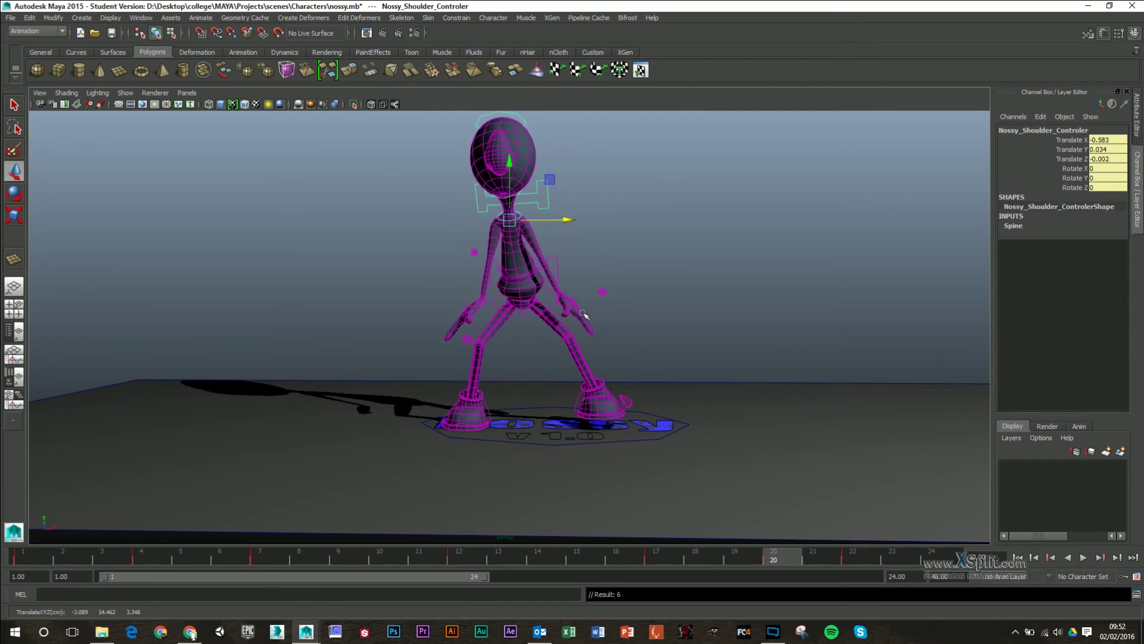
click(533, 310)
key(s)
mouse_move(772, 555)
mouse_down()
mouse_move(685, 547)
mouse_move(775, 538)
mouse_up()
Step: Rotate the head controller to -15.448, 4.032, 14.274 and key it at frame 20
click(516, 198)
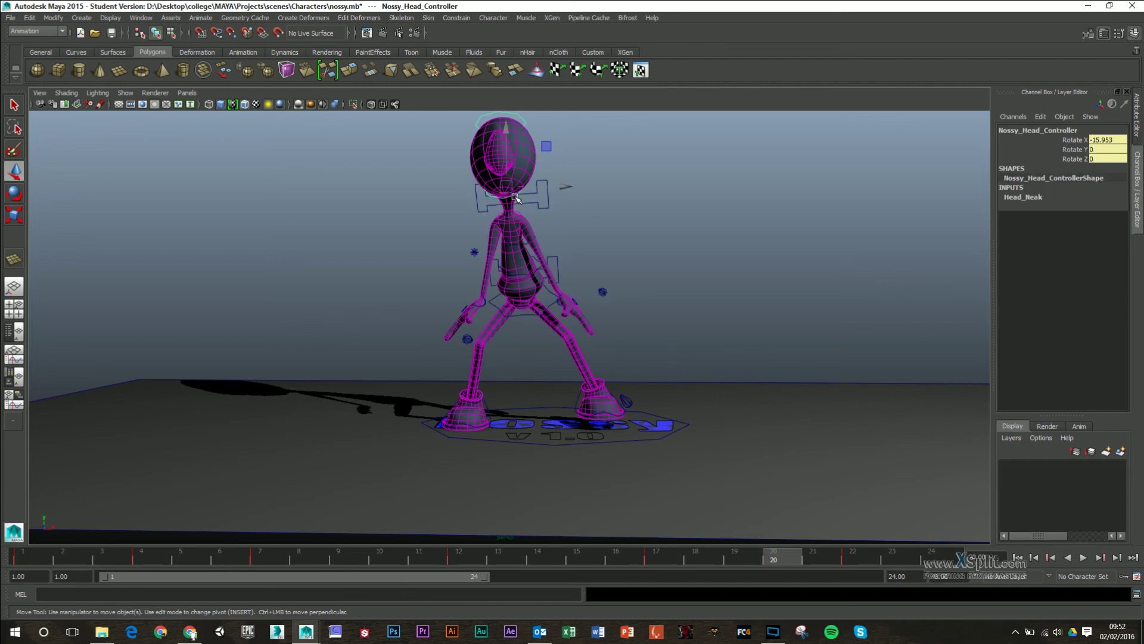
key(e)
drag(536, 153, 535, 145)
key(s)
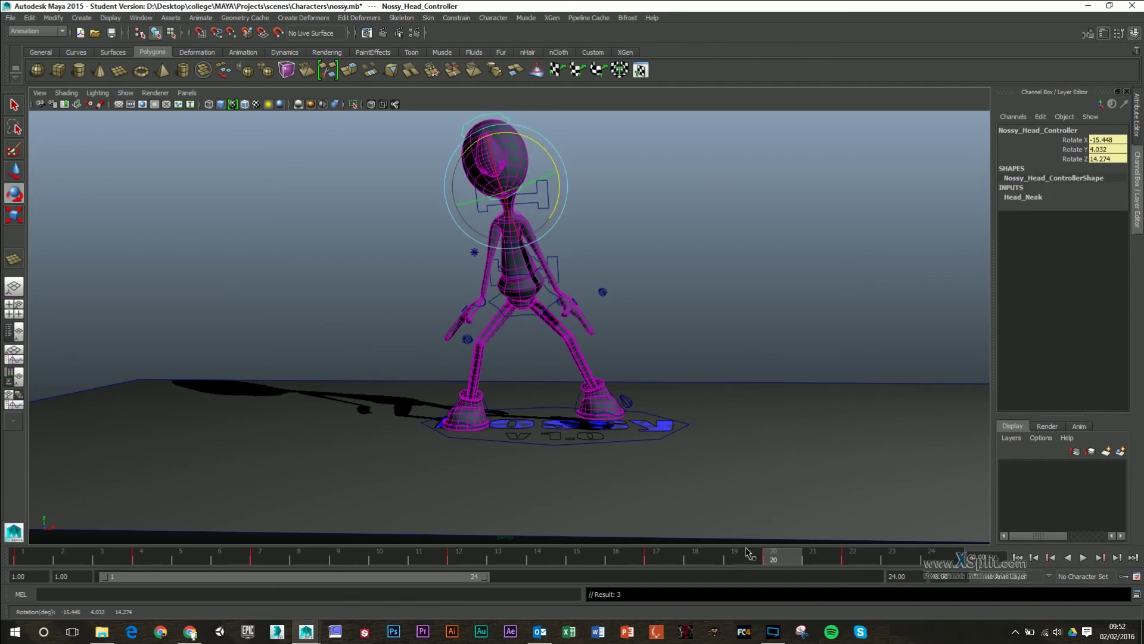
Step: Play the animation and scrub frames 17 to 21 from another angle to examine the get-up motion
key(alt+v)
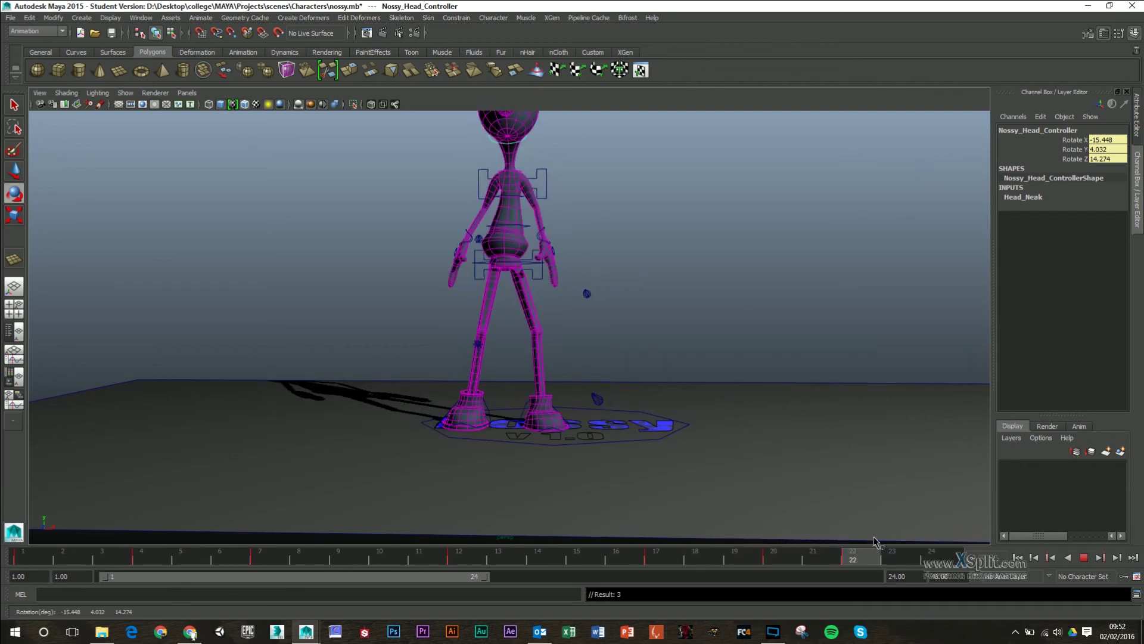
drag(721, 555, 655, 555)
alt+drag(727, 354, 723, 528)
mouse_move(659, 551)
mouse_down()
mouse_move(821, 555)
mouse_move(658, 556)
mouse_move(745, 565)
mouse_up()
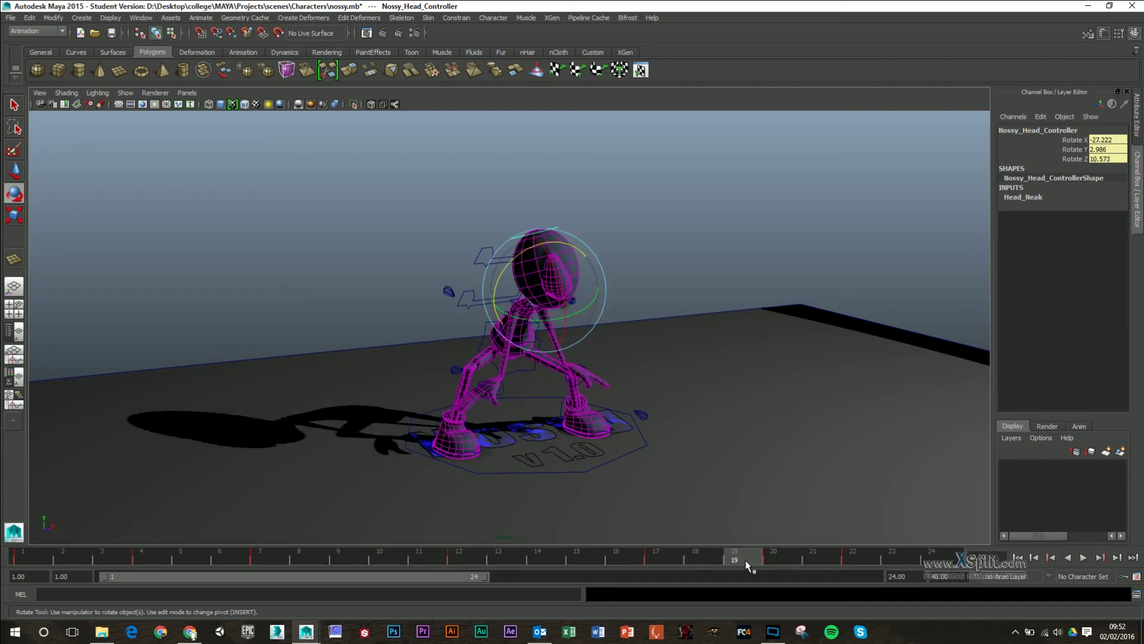
drag(655, 554, 825, 554)
scroll(433, 444, down, 5)
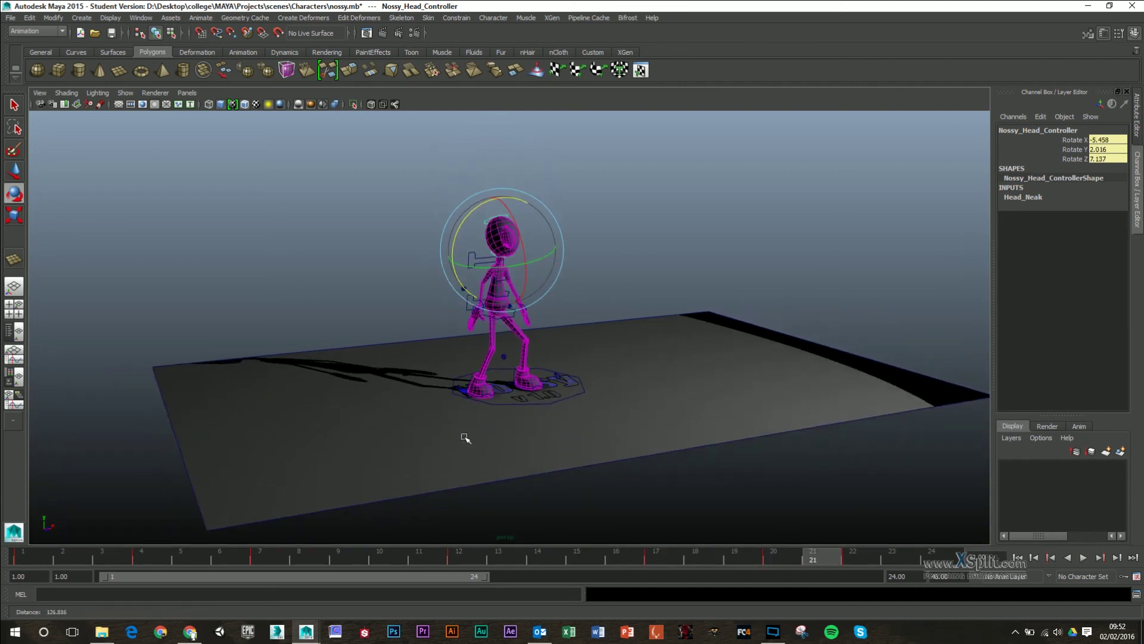
Step: Return to frame 1 and play the fall with the whole drop in view
drag(78, 562, 33, 560)
alt+middle_drag(439, 330, 380, 481)
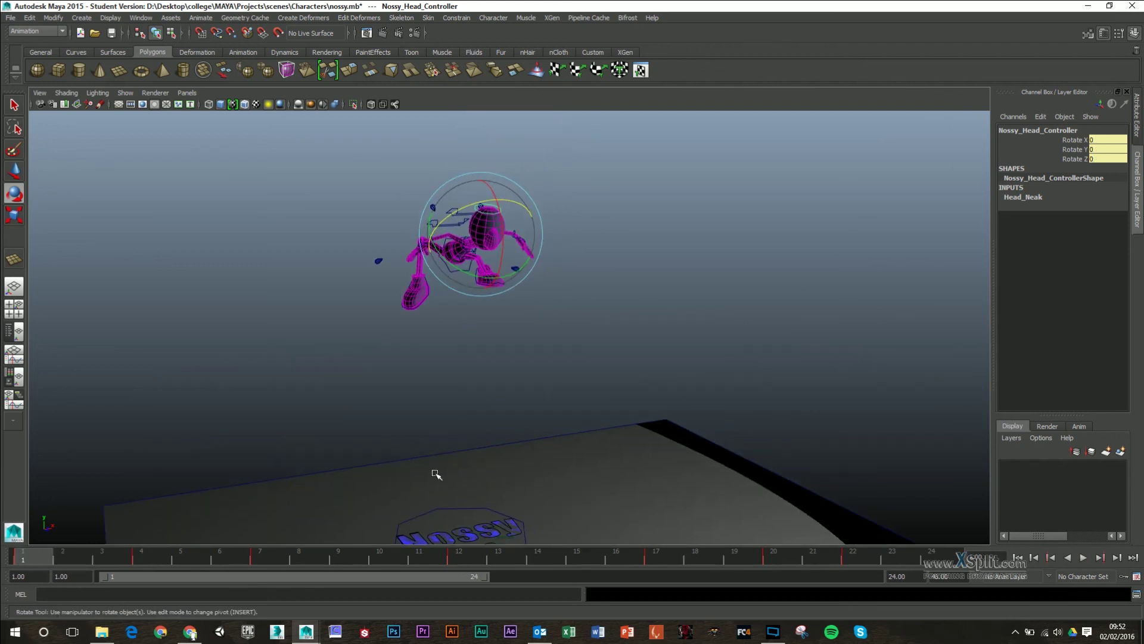
key(alt+v)
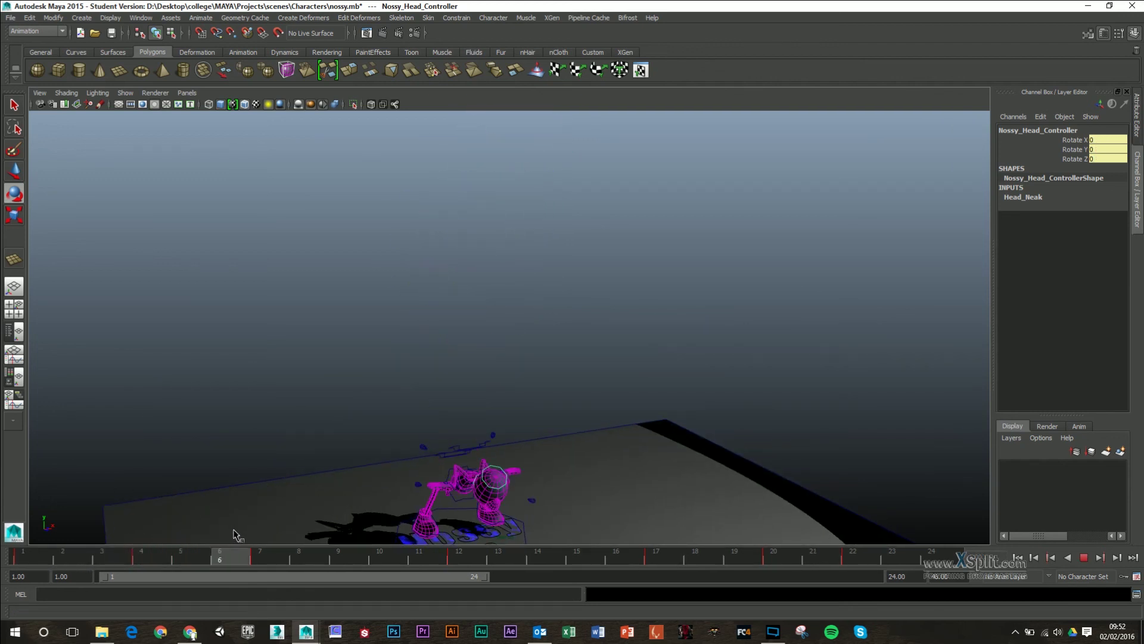
key(alt+v)
Step: Examine the landing around frame 6 from close up, replaying it from different angles
alt+middle_drag(458, 380, 484, 264)
alt+drag(482, 263, 350, 302)
alt+right_drag(350, 301, 618, 324)
alt+drag(424, 328, 417, 376)
alt+right_drag(417, 377, 226, 522)
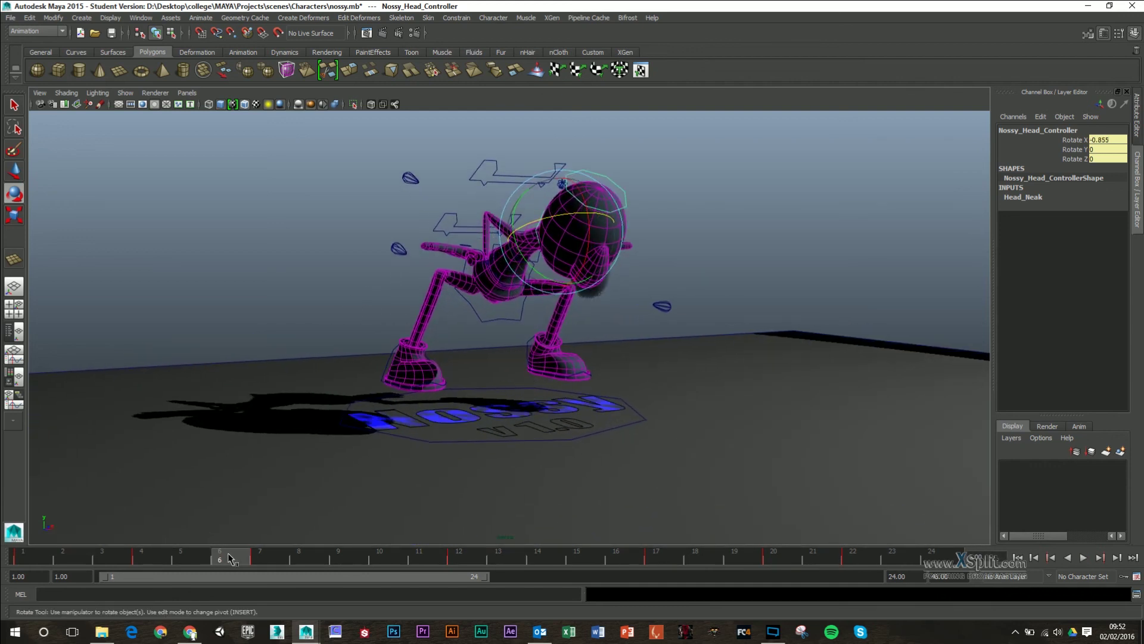
key(alt+v)
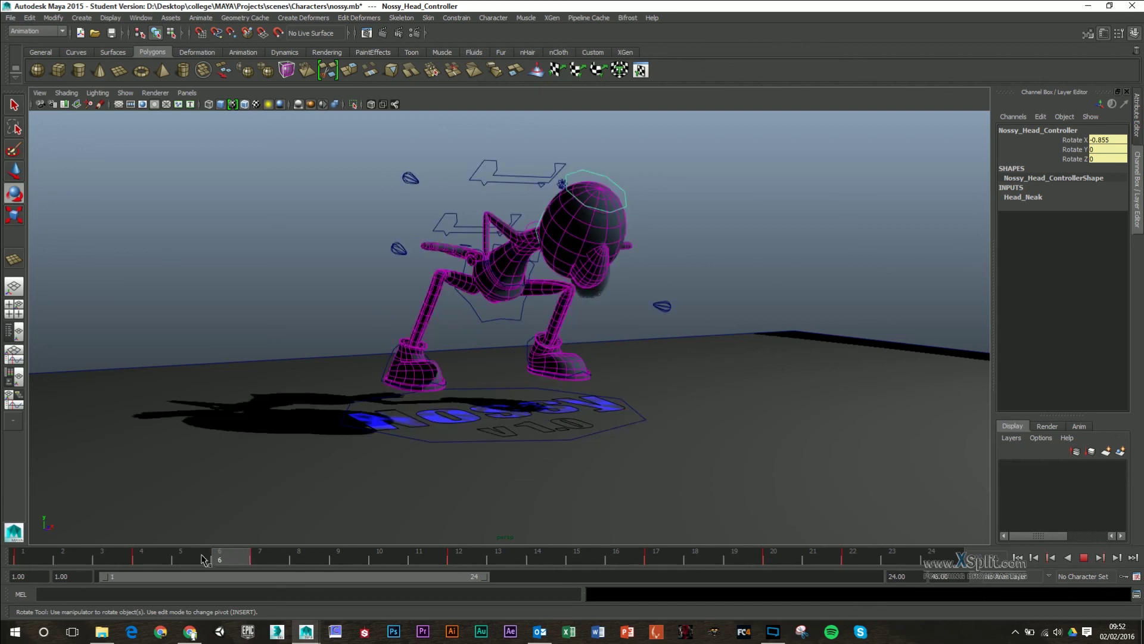
drag(201, 560, 234, 554)
alt+drag(505, 344, 360, 473)
key(alt+v)
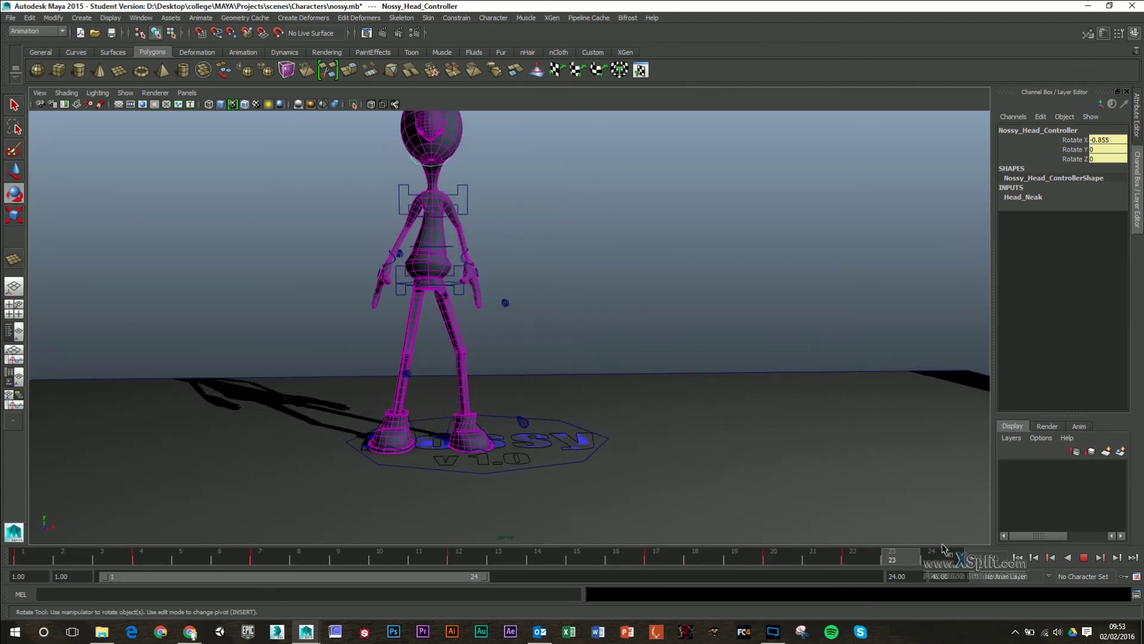
Step: Return to frame 1 and play the full animation from a wider view
key(alt+v)
alt+drag(756, 421, 451, 492)
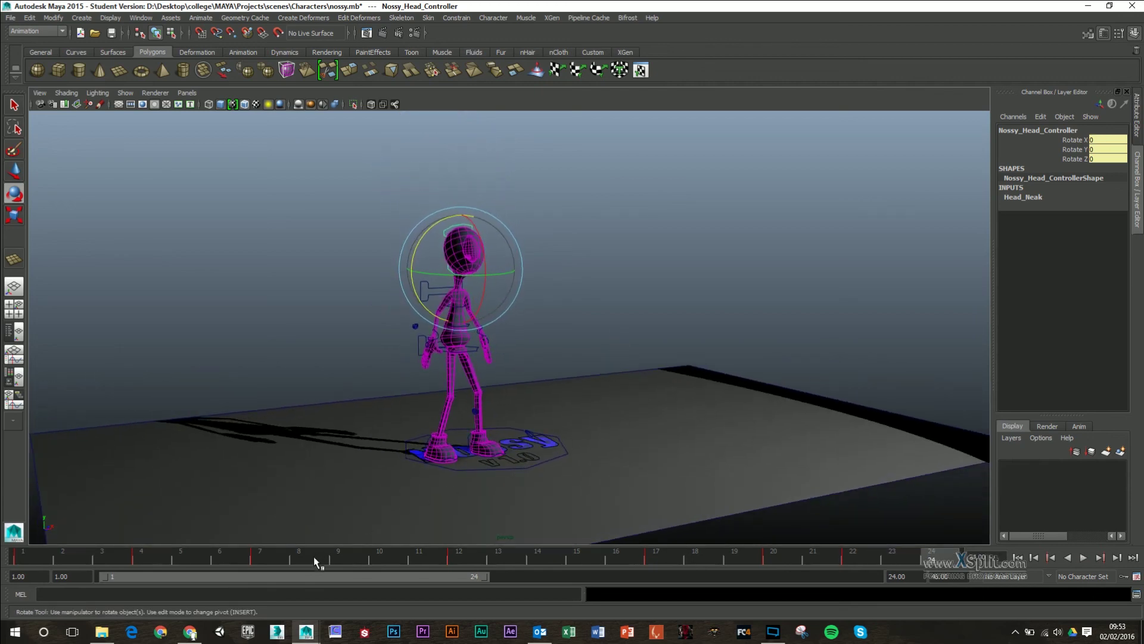
drag(314, 562, 20, 578)
alt+right_drag(846, 429, 686, 385)
alt+middle_drag(686, 385, 675, 449)
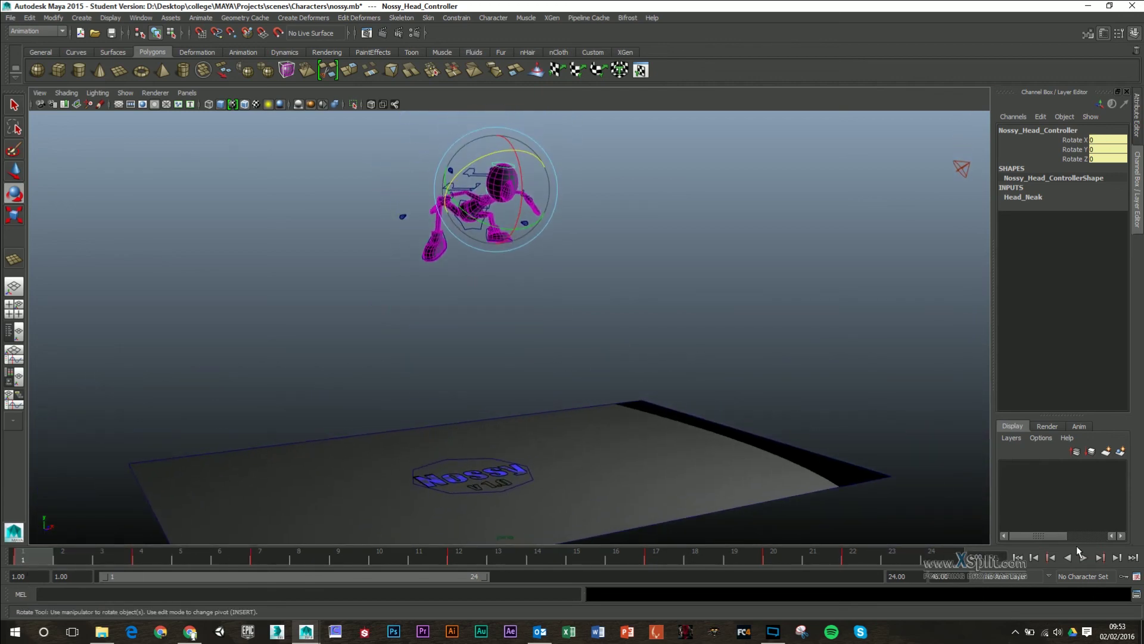
click(1085, 558)
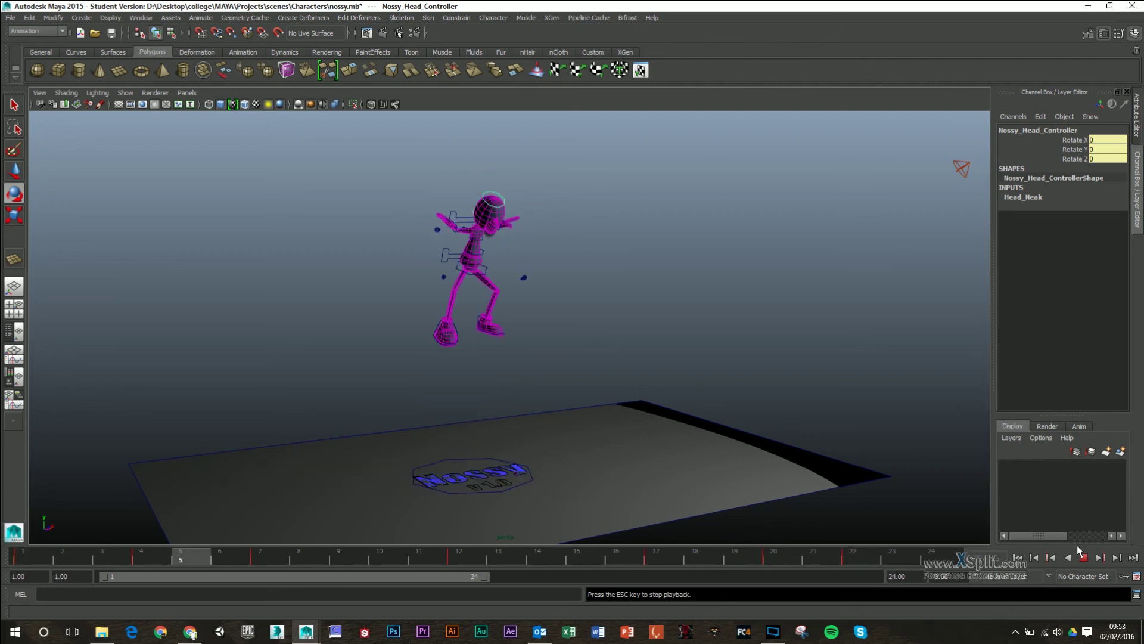
Step: Hide the rig's control curves and the wireframe overlay in the viewport, and deselect the head controller
click(154, 92)
click(140, 151)
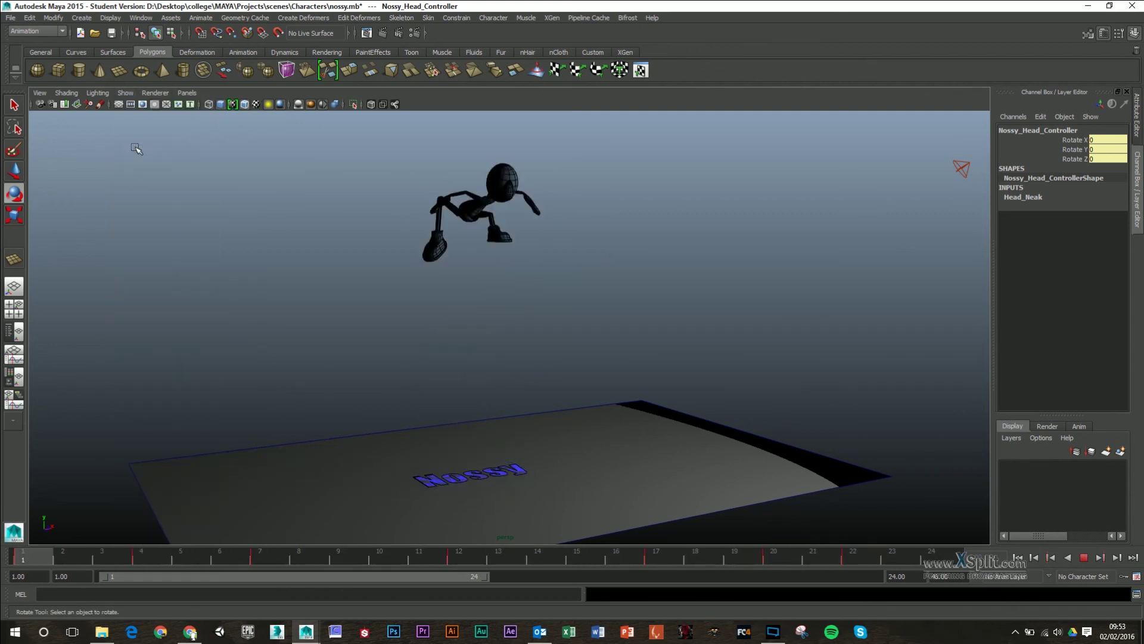
click(245, 105)
click(738, 294)
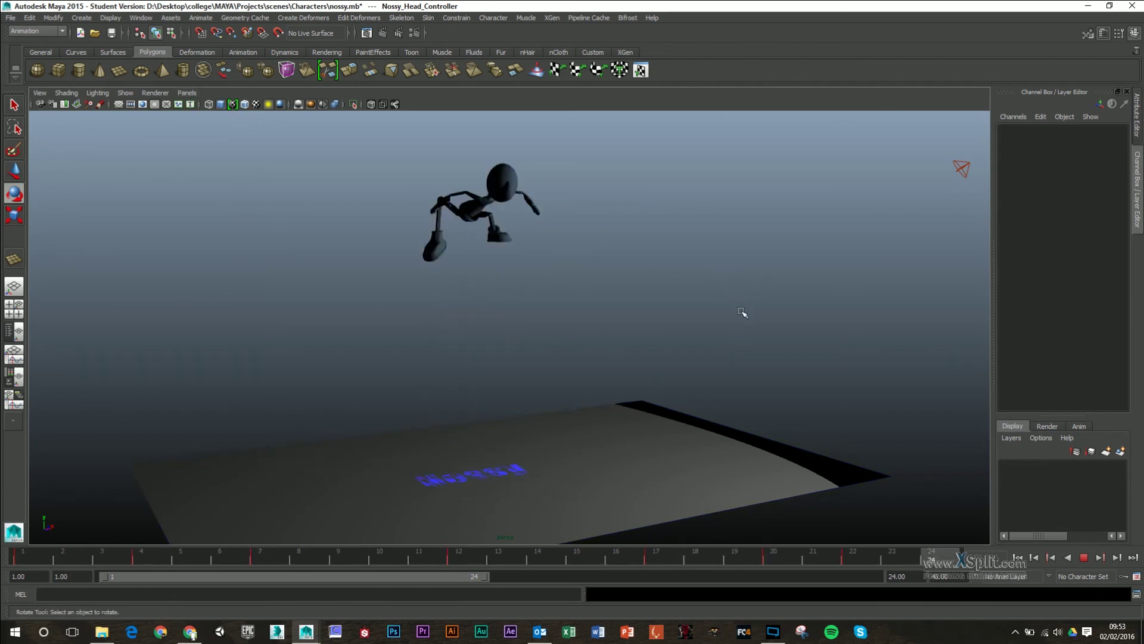
Step: Replay the animation without controls or wireframe to review the fall and recovery, and stop it
key(Escape)
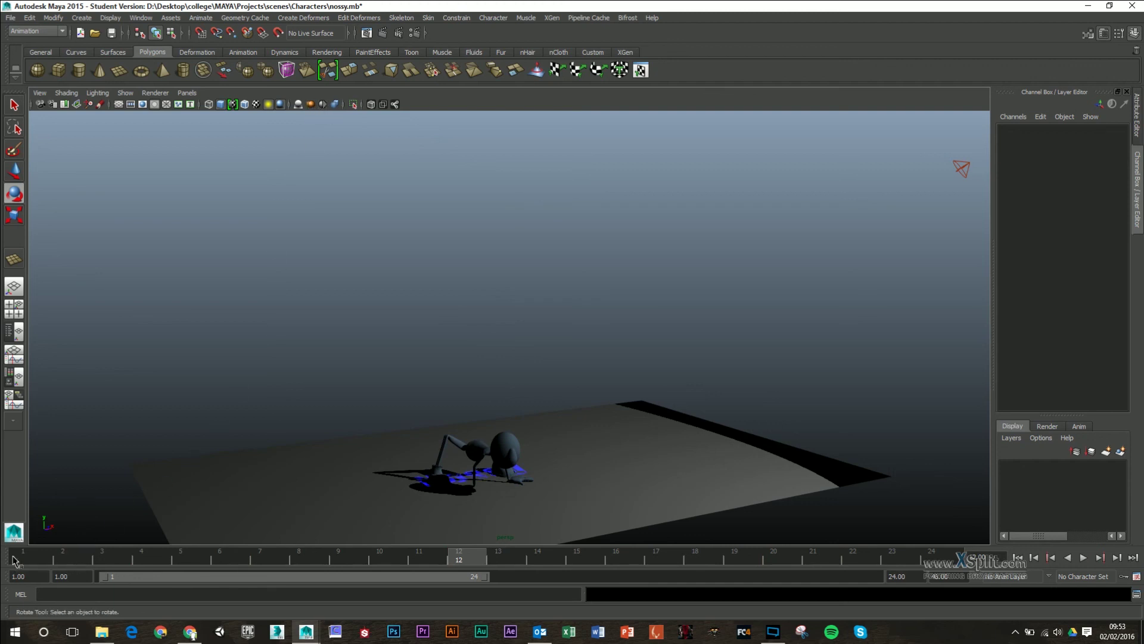
click(1085, 557)
click(1086, 558)
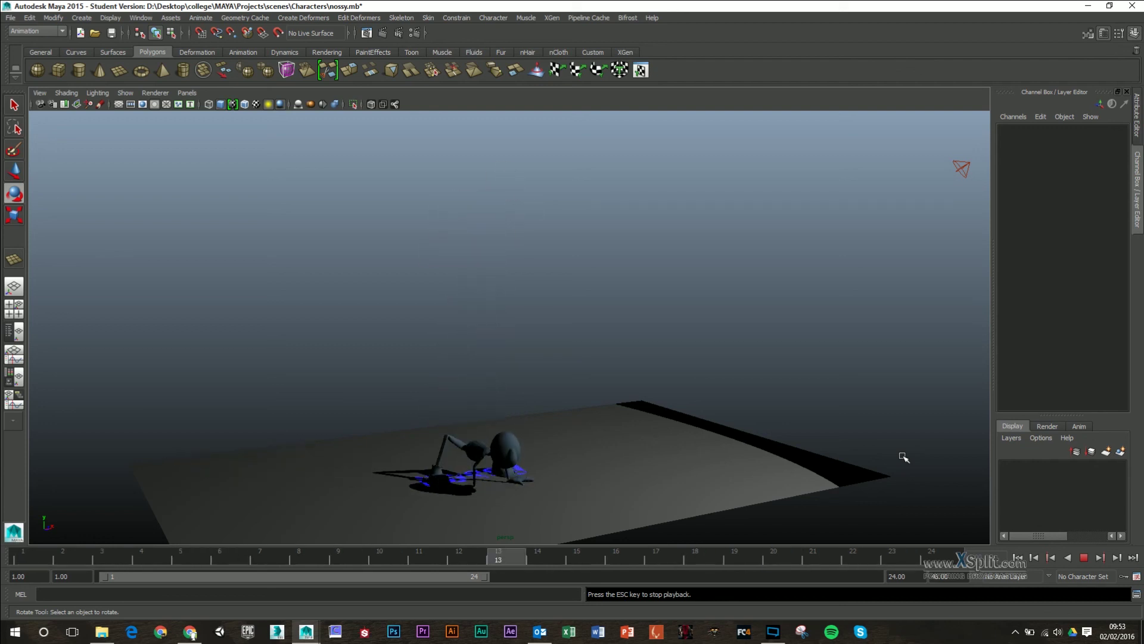
key(Escape)
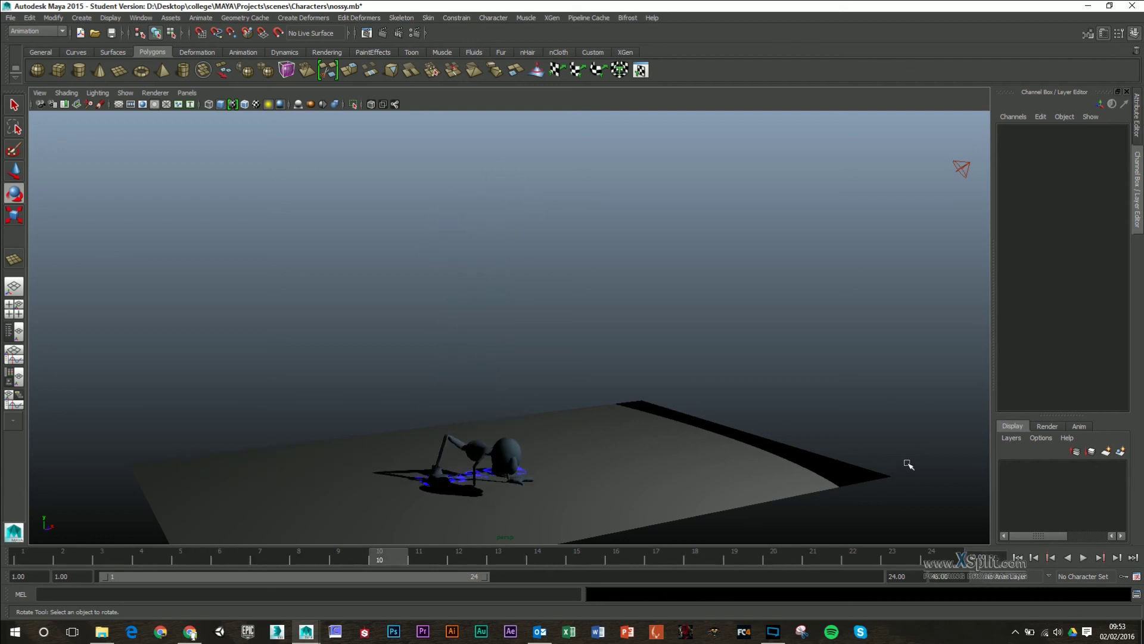